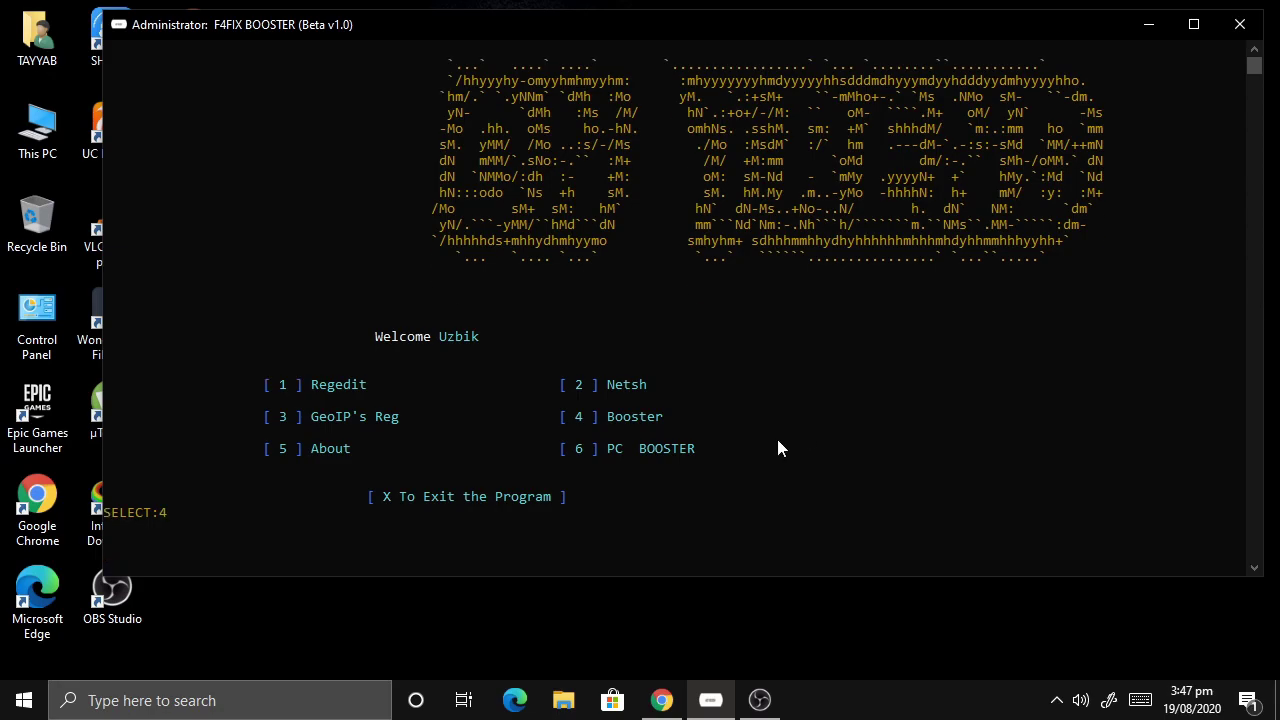
Run option 4, Booster, and relaunch ON TREND.exe from the 1-ONTREND Fps Boost Optimizer folder by entering its password
{"action": "key", "text": "Return"}
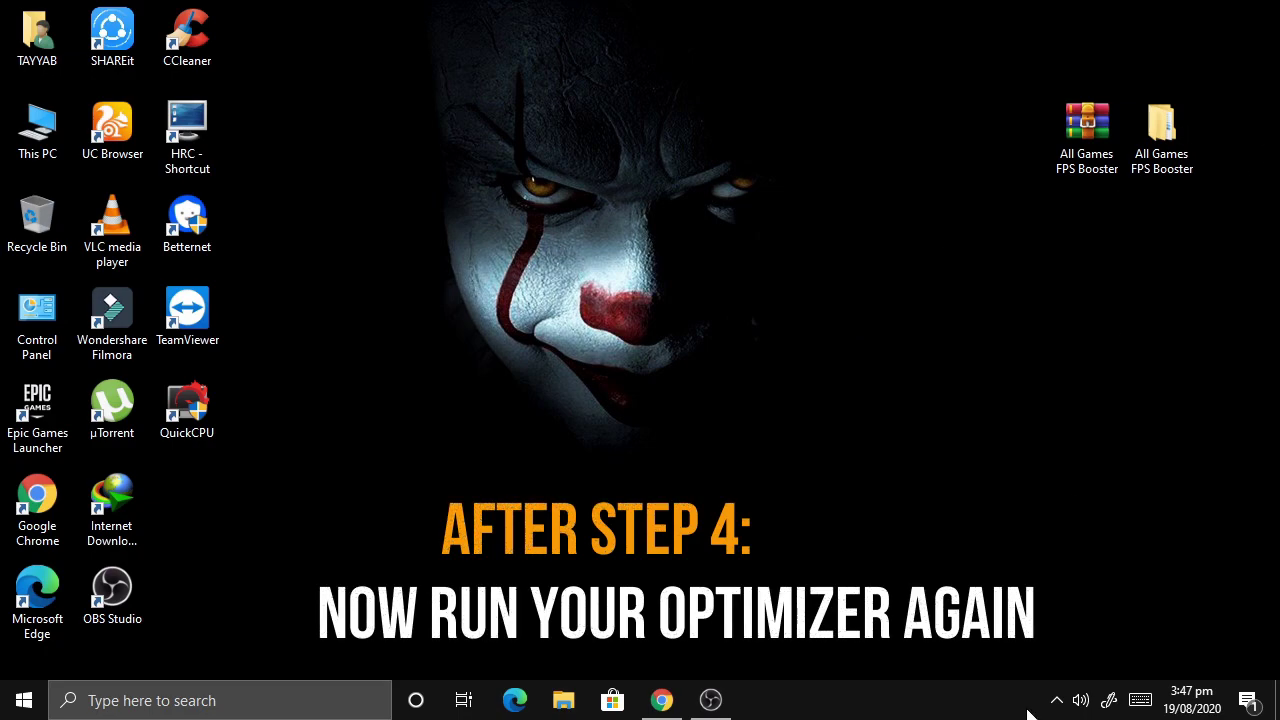
{"action": "double_click", "coordinate": [1150, 148]}
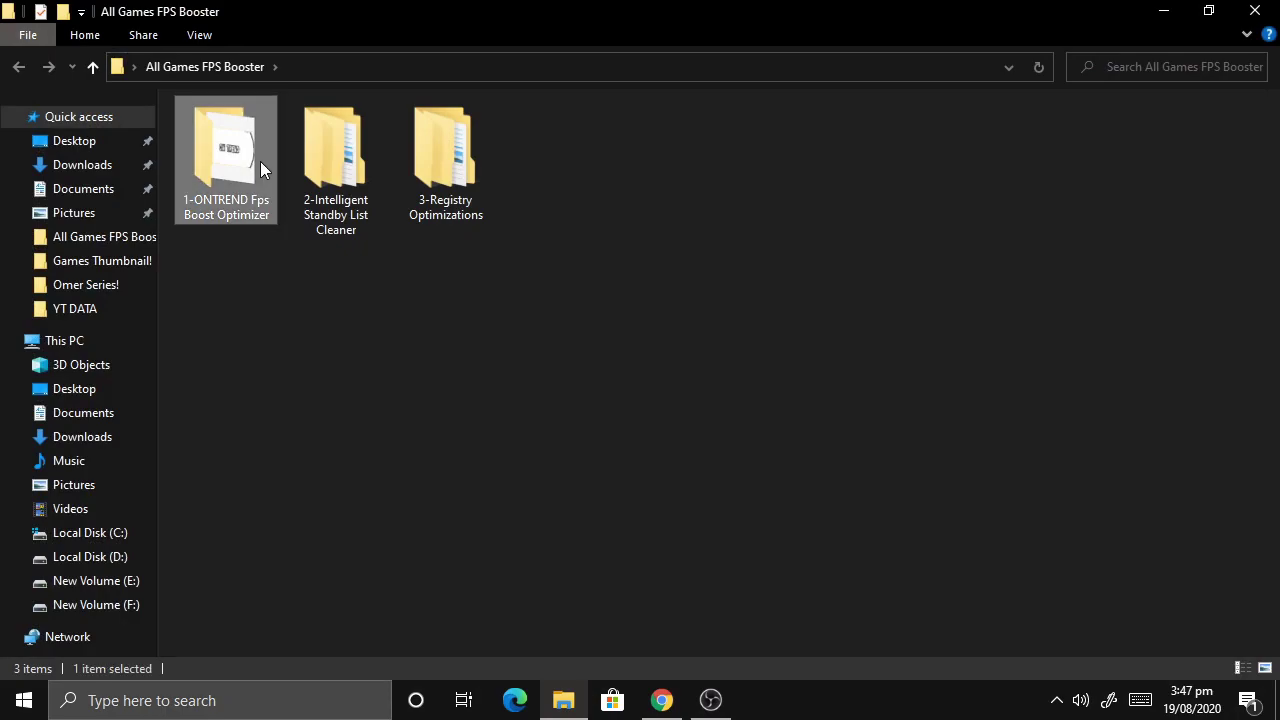
{"action": "double_click", "coordinate": [260, 161]}
{"action": "double_click", "coordinate": [294, 149]}
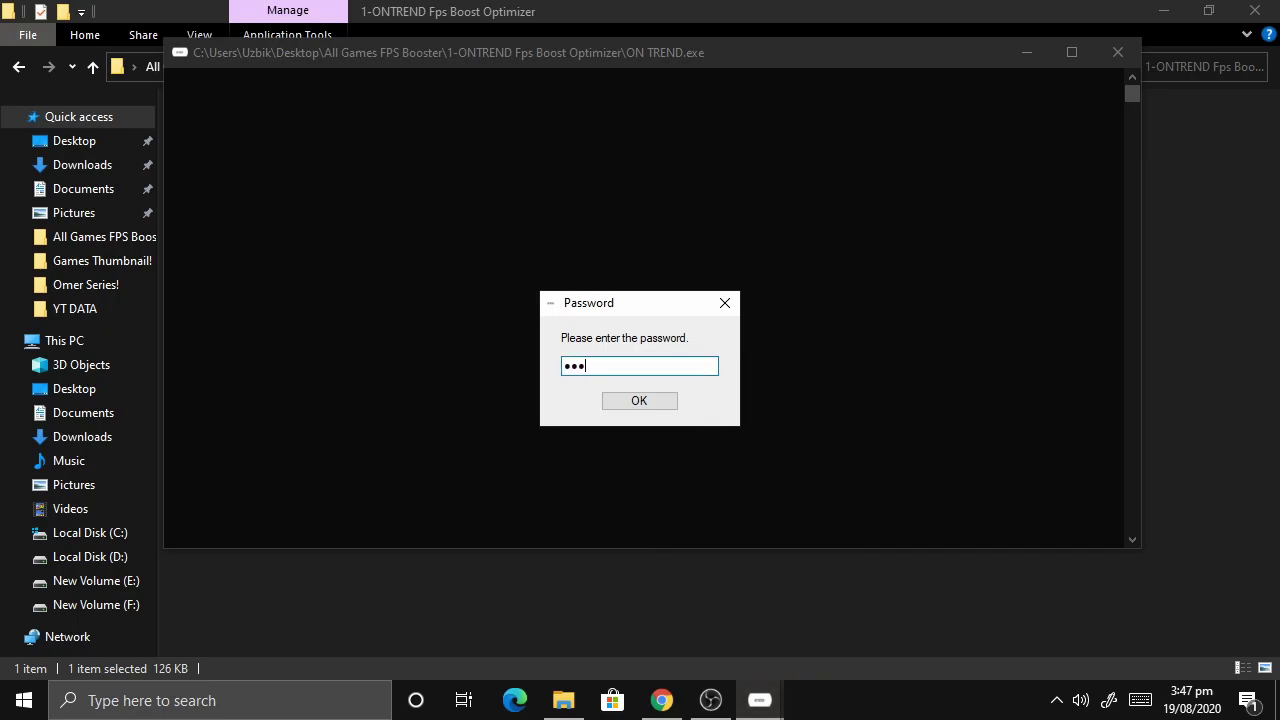
{"action": "key", "text": "Return"}
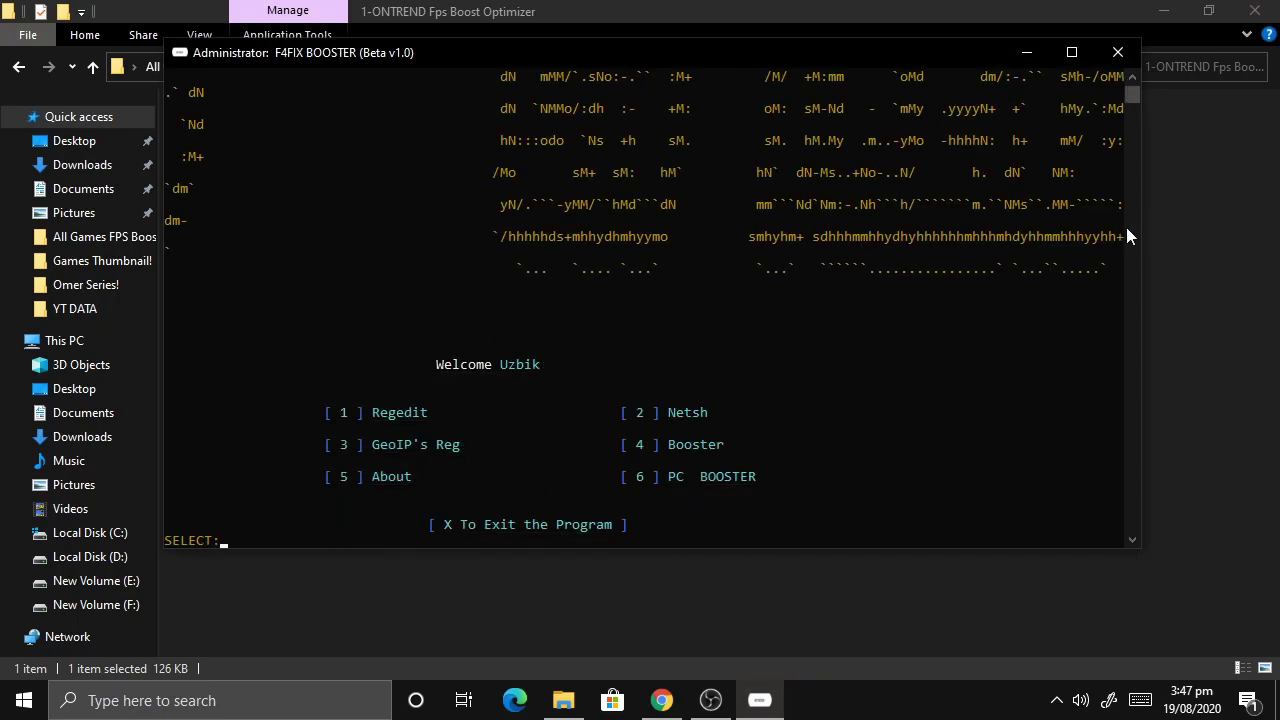
Widen the optimizer's console window to fit the banner and run option 6, PC BOOSTER
{"action": "left_click_drag", "start_coordinate": [1147, 220], "coordinate": [1252, 258]}
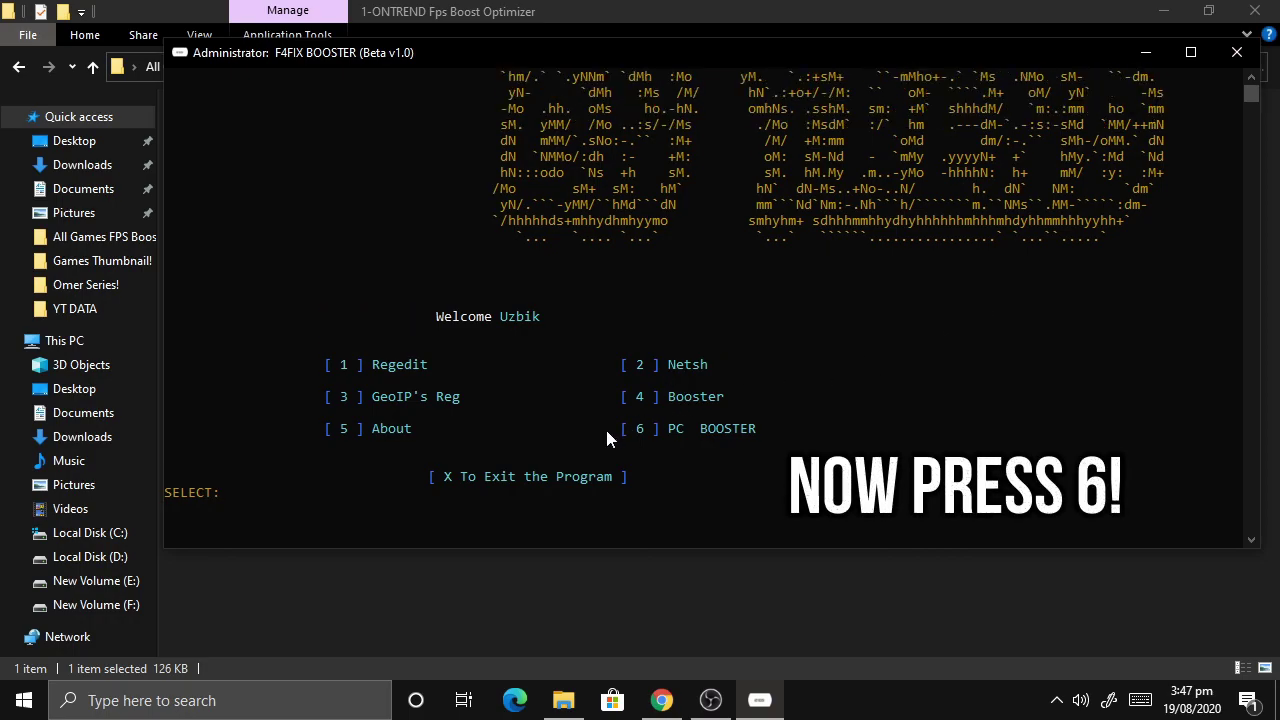
{"action": "type", "text": "6"}
{"action": "key", "text": "Return"}
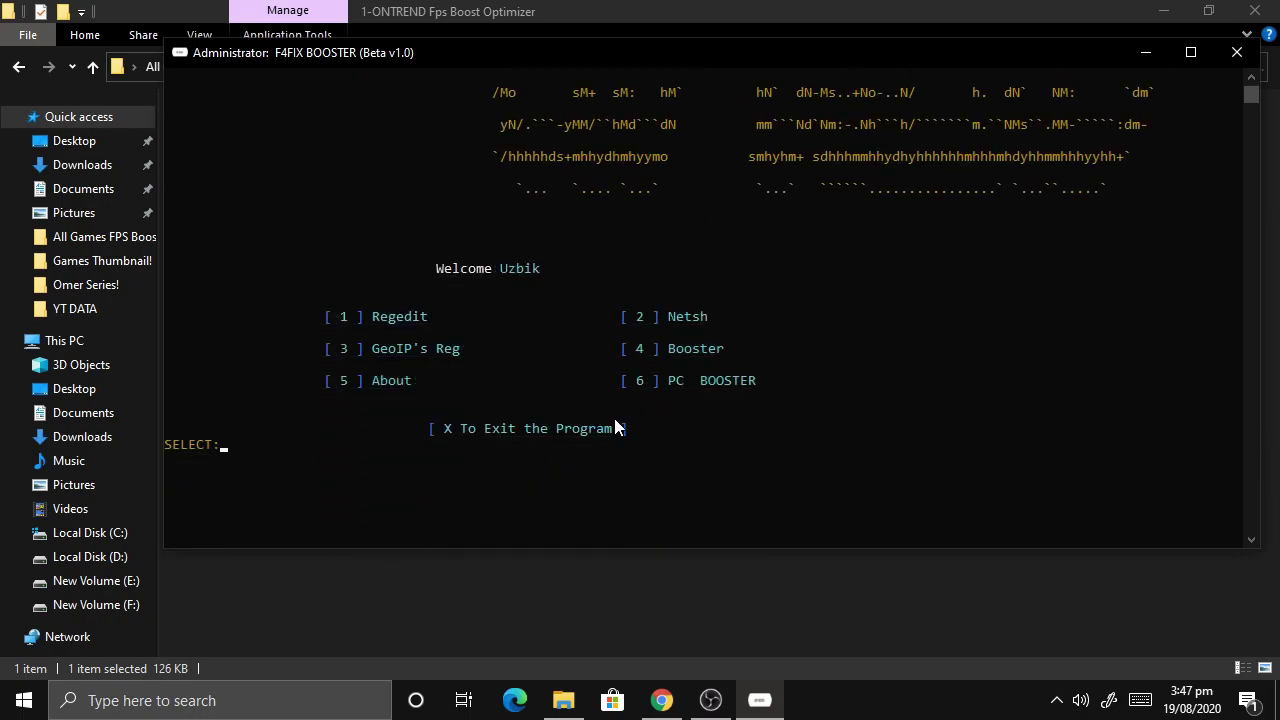
{"action": "scroll", "coordinate": [1203, 265], "scroll_direction": "up", "scroll_amount": 1}
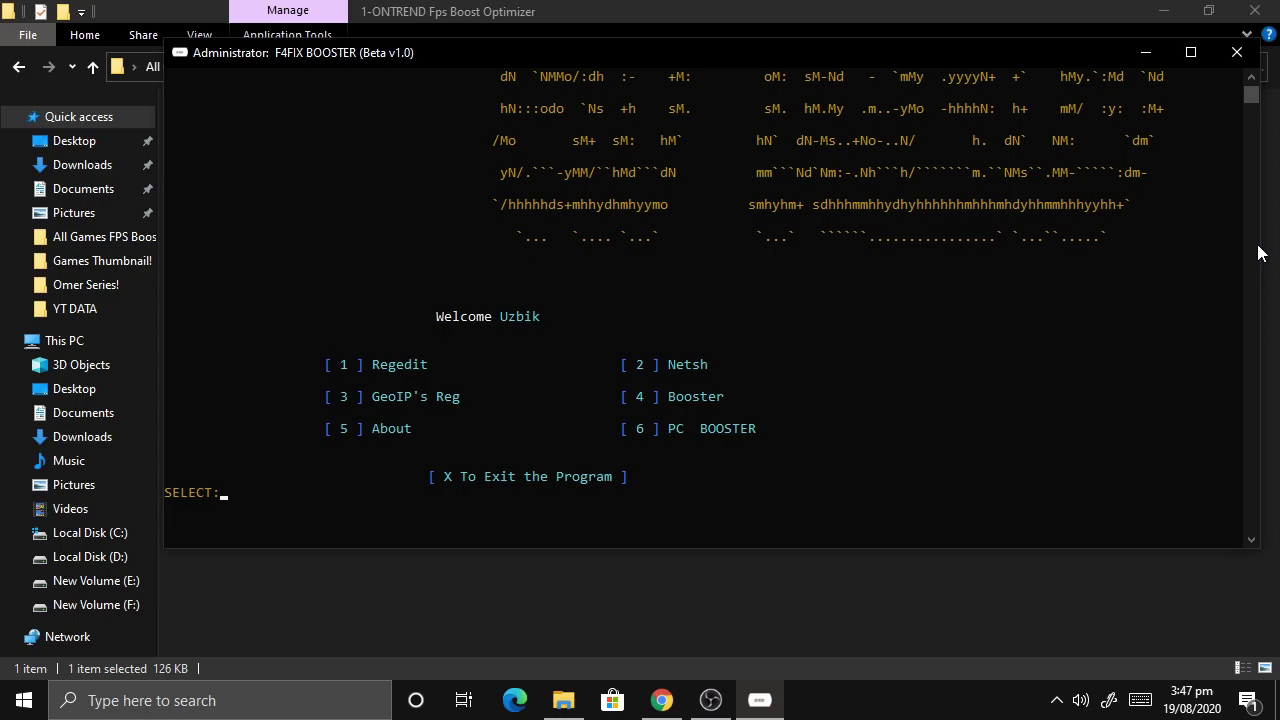
{"action": "left_click_drag", "start_coordinate": [1264, 241], "coordinate": [1278, 241]}
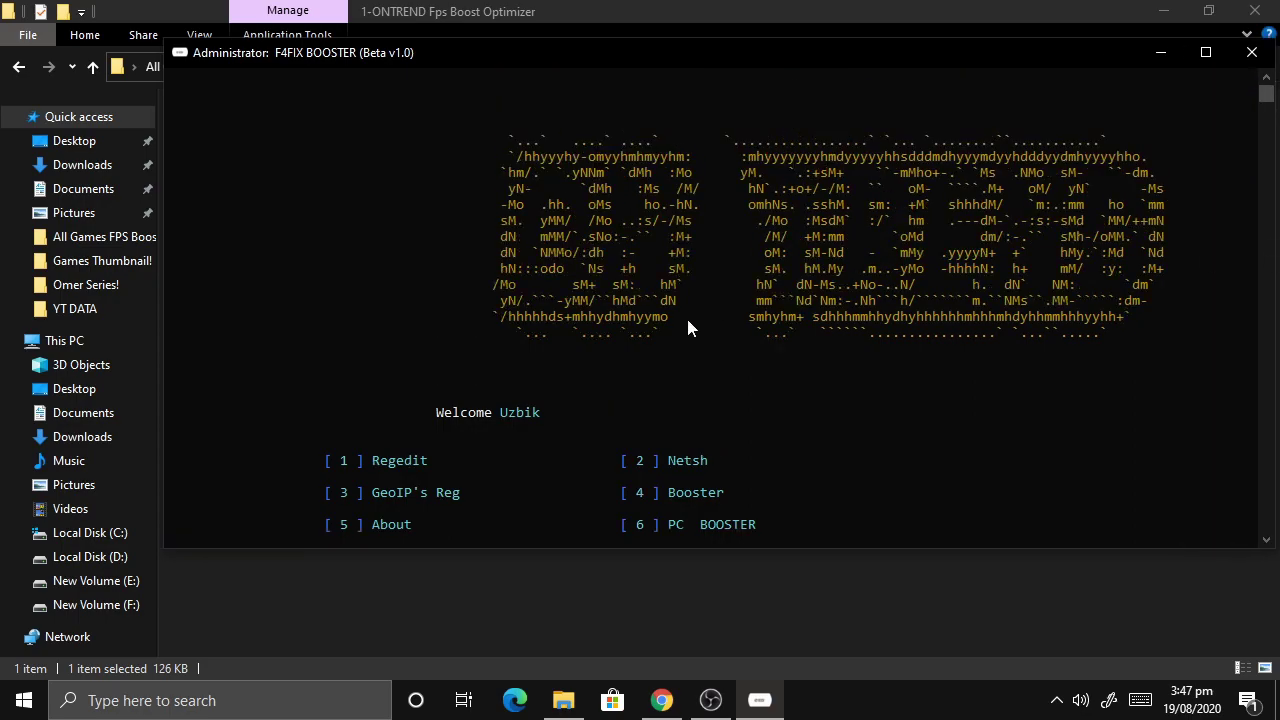
Open the About page with option 5 and maximize the console window
{"action": "scroll", "coordinate": [687, 327], "scroll_direction": "down", "scroll_amount": 1}
{"action": "type", "text": "5"}
{"action": "key", "text": "Return"}
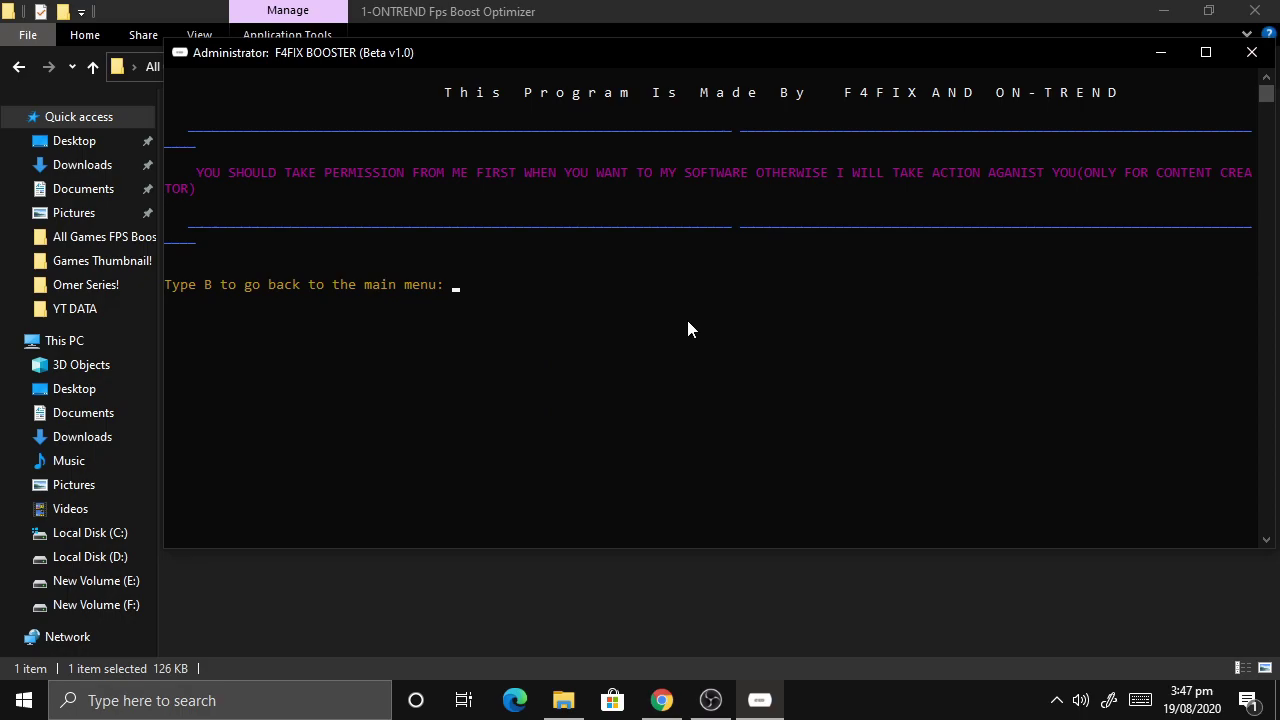
{"action": "left_click", "coordinate": [1216, 56]}
{"action": "left_click_drag", "start_coordinate": [258, 36], "coordinate": [188, 8]}
{"action": "left_click", "coordinate": [277, 67]}
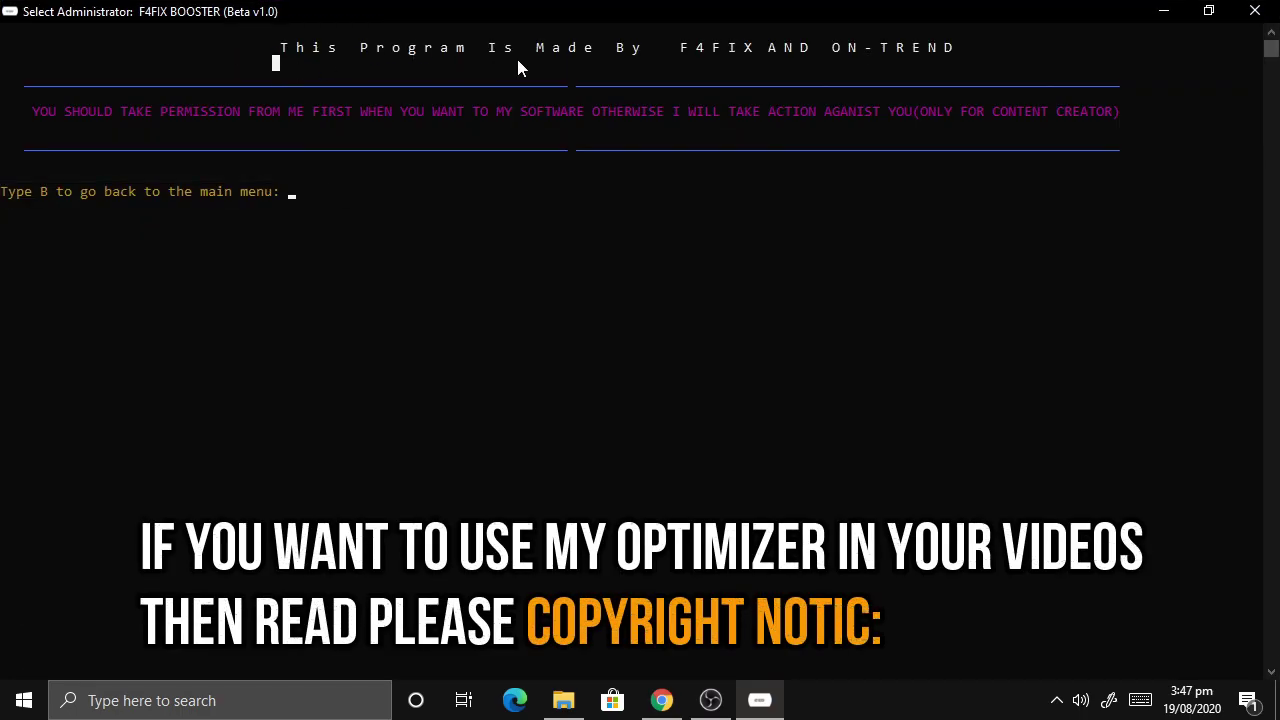
Highlight and read the program credit line and the permission notice for content creators
{"action": "left_click", "coordinate": [950, 48]}
{"action": "left_click_drag", "start_coordinate": [963, 55], "coordinate": [284, 61]}
{"action": "left_click", "coordinate": [508, 82]}
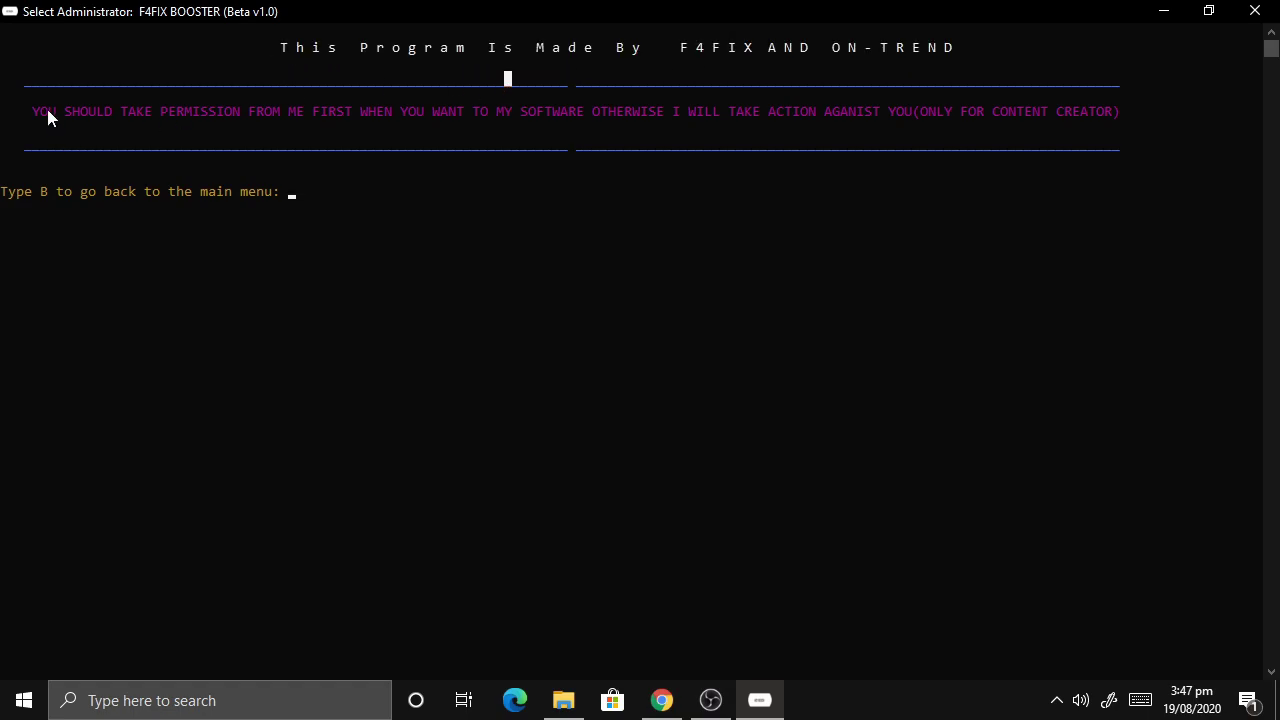
{"action": "left_click_drag", "start_coordinate": [33, 112], "coordinate": [1040, 122]}
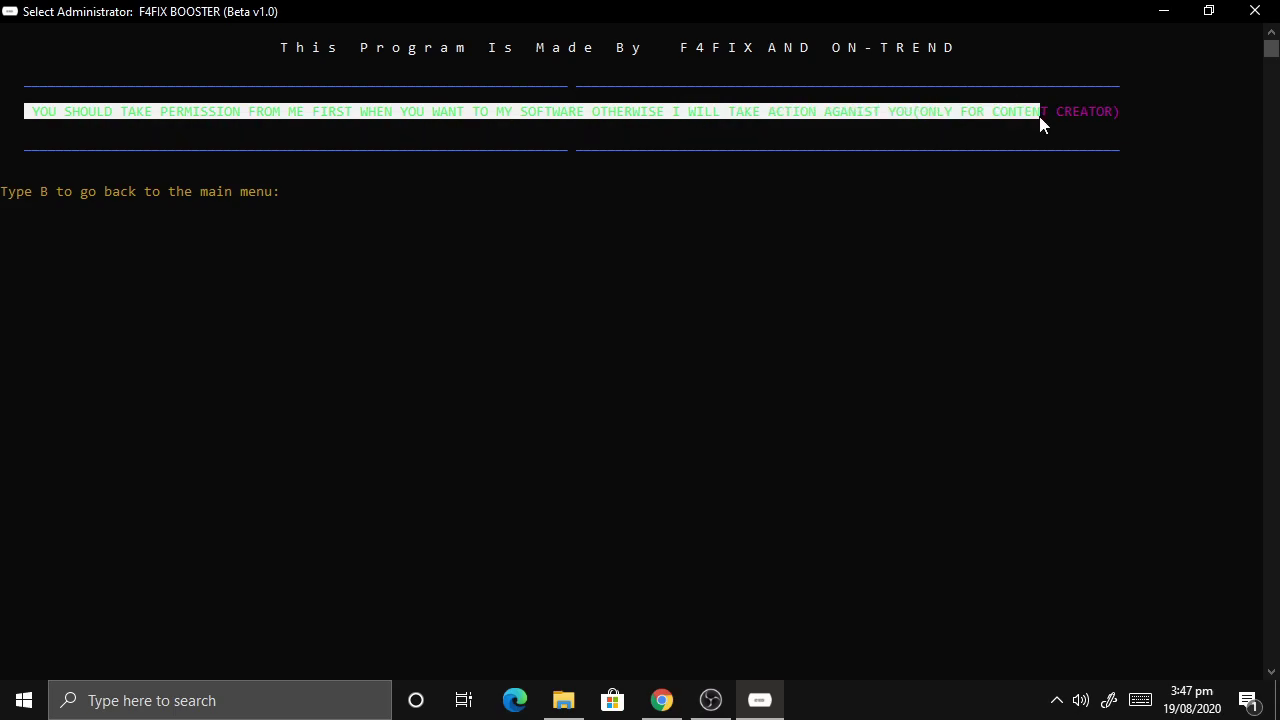
{"action": "left_click", "coordinate": [1130, 125]}
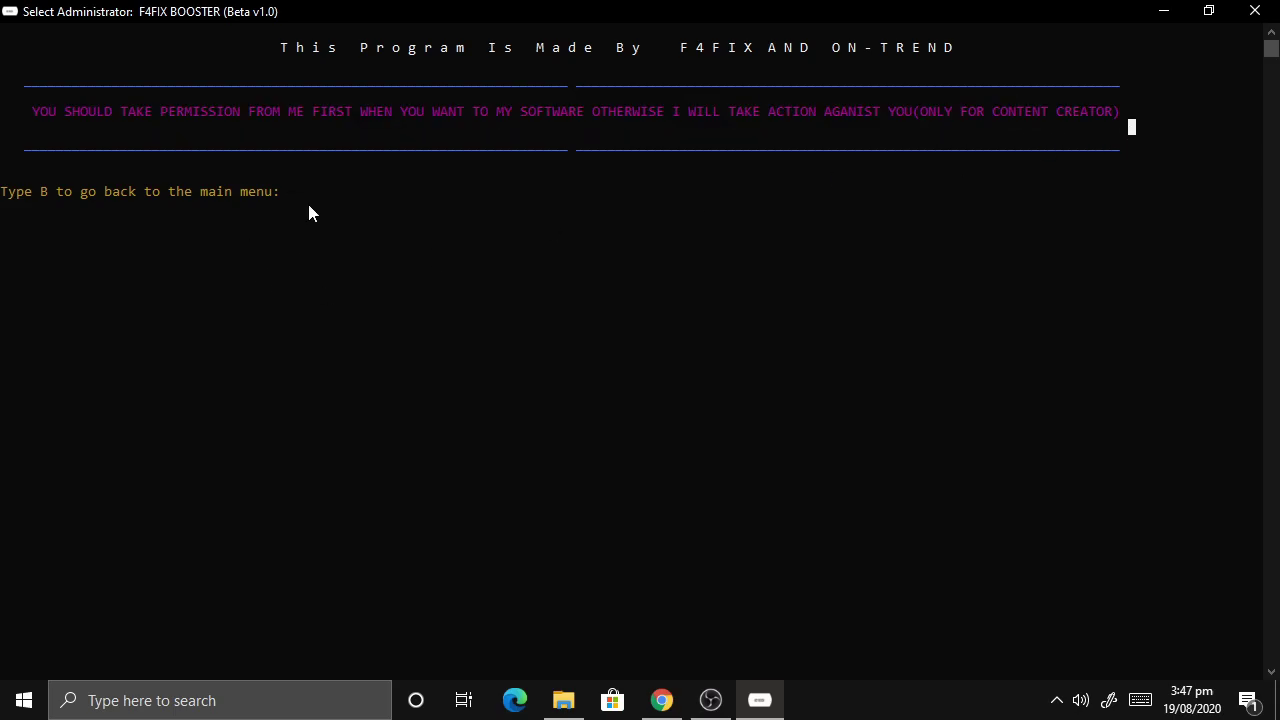
Return to the optimizer's main menu with b and exit the program with x
{"action": "type", "text": "b"}
{"action": "key", "text": "Return"}
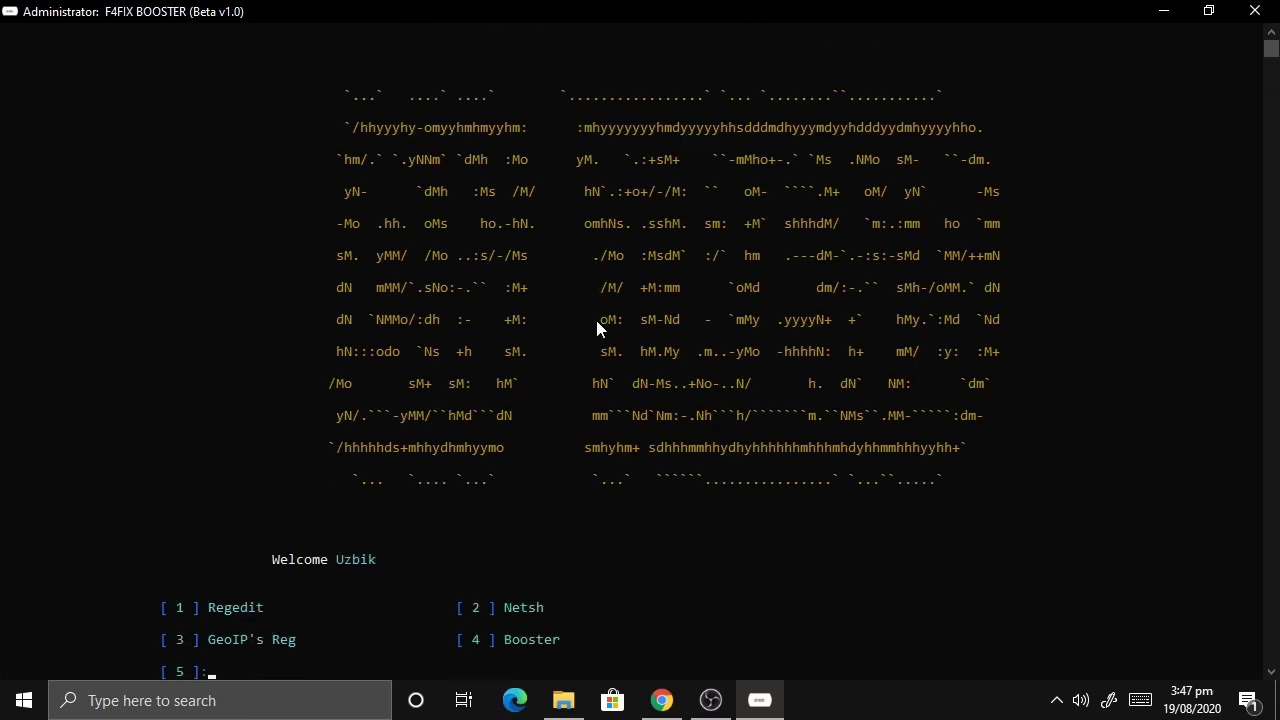
{"action": "type", "text": "x"}
{"action": "key", "text": "Return"}
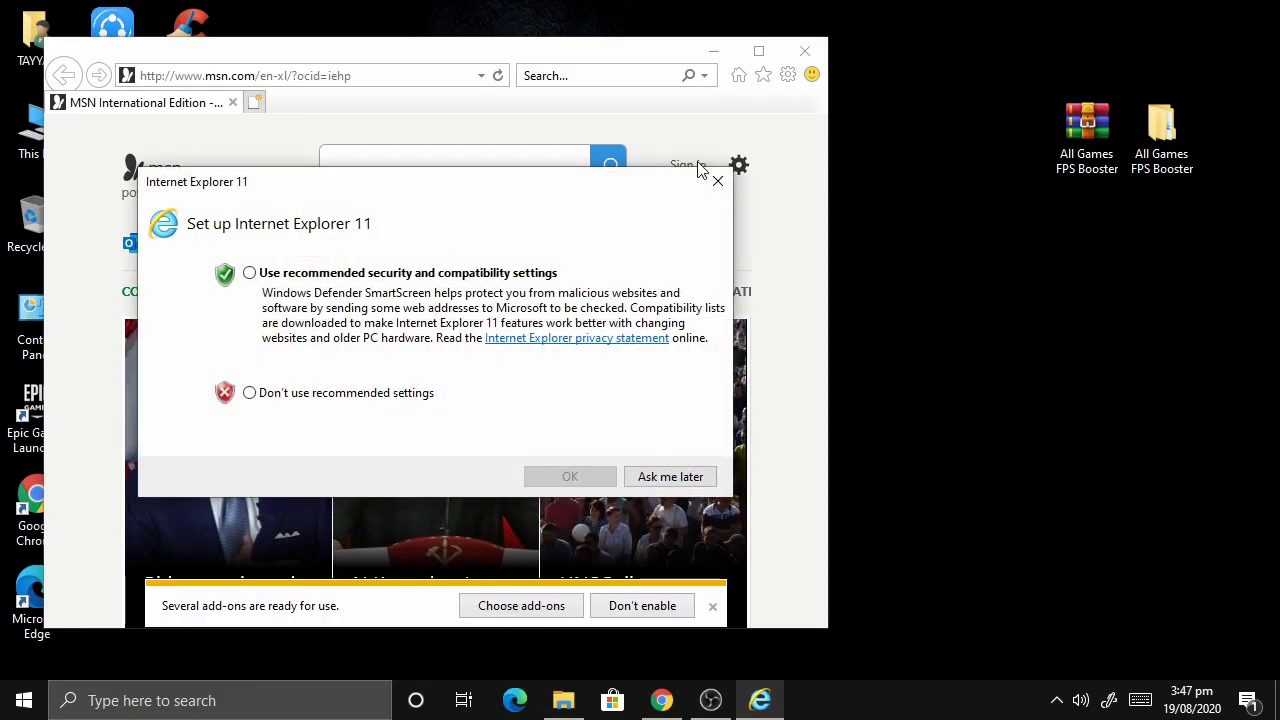
Dismiss the Internet Explorer 11 setup dialog and close the browser window
{"action": "left_click", "coordinate": [718, 181]}
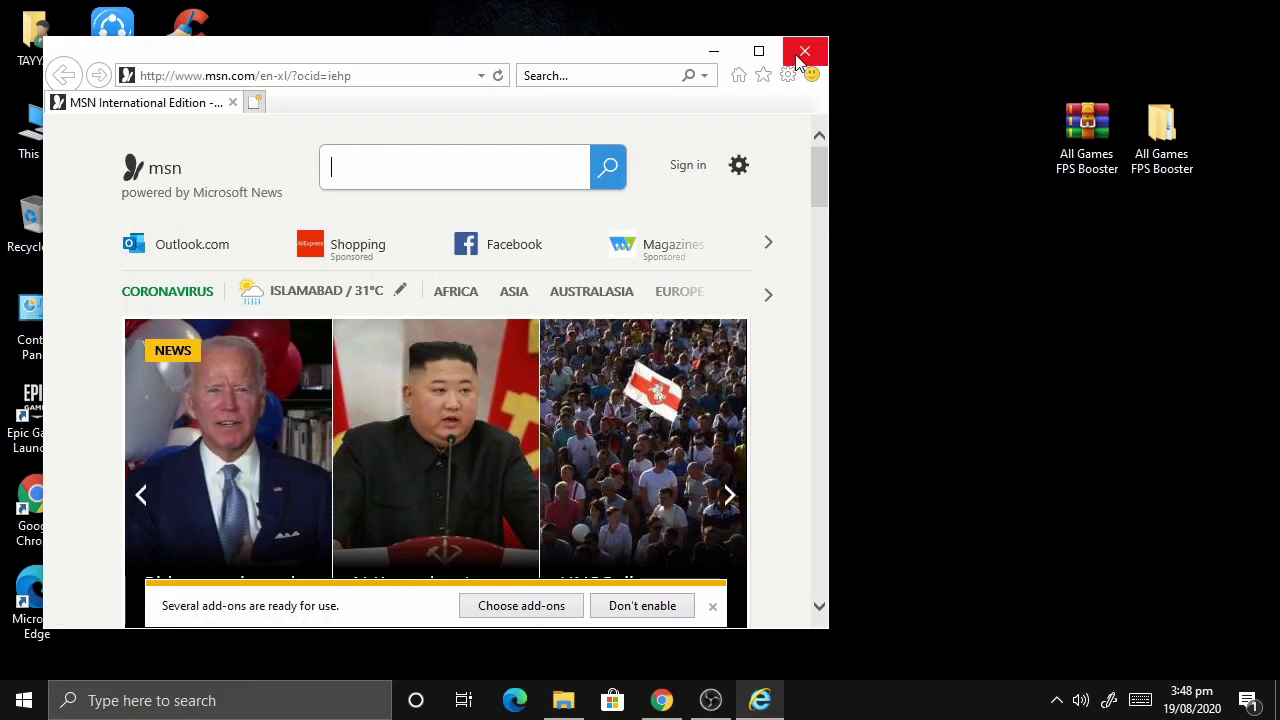
{"action": "left_click", "coordinate": [805, 52]}
{"action": "right_click", "coordinate": [785, 165]}
{"action": "left_click", "coordinate": [843, 226]}
{"action": "left_click", "coordinate": [1056, 700]}
{"action": "left_click", "coordinate": [1055, 697]}
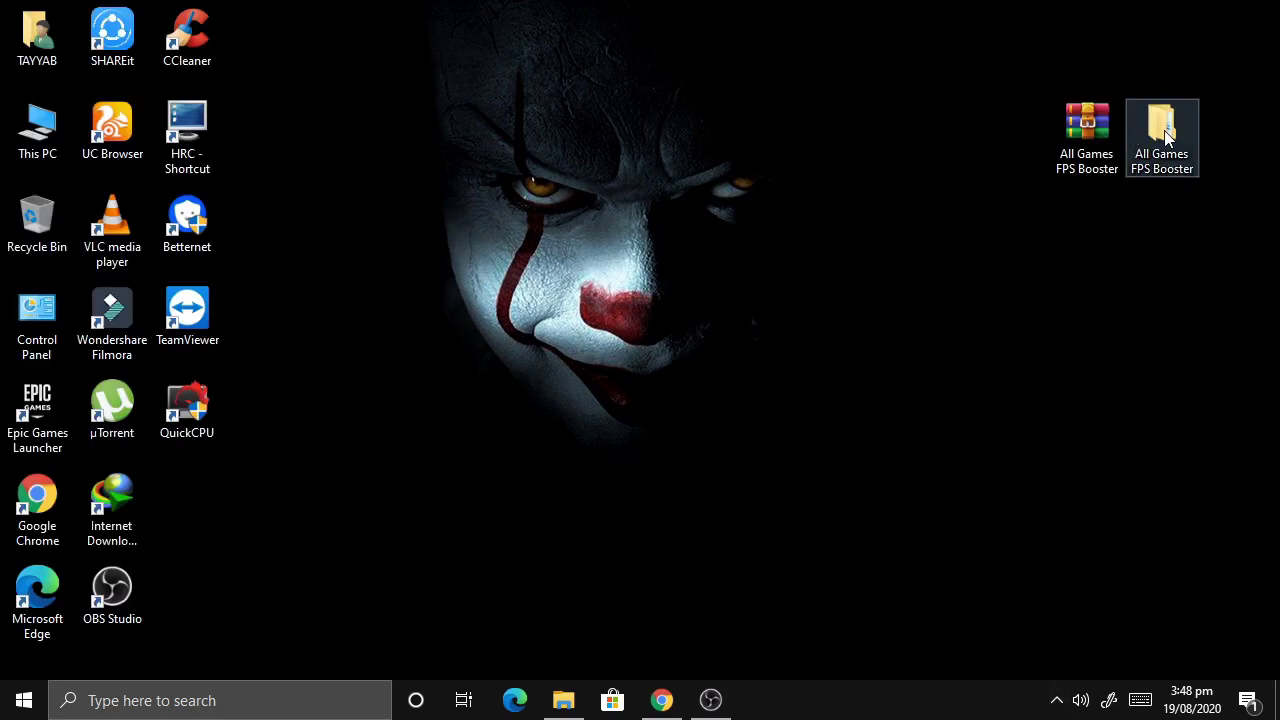
Open the ISLC v1.0.2.2 folder within 2-Intelligent Standby List Cleaner in the All Games FPS Booster folder
{"action": "double_click", "coordinate": [1162, 130]}
{"action": "double_click", "coordinate": [326, 156]}
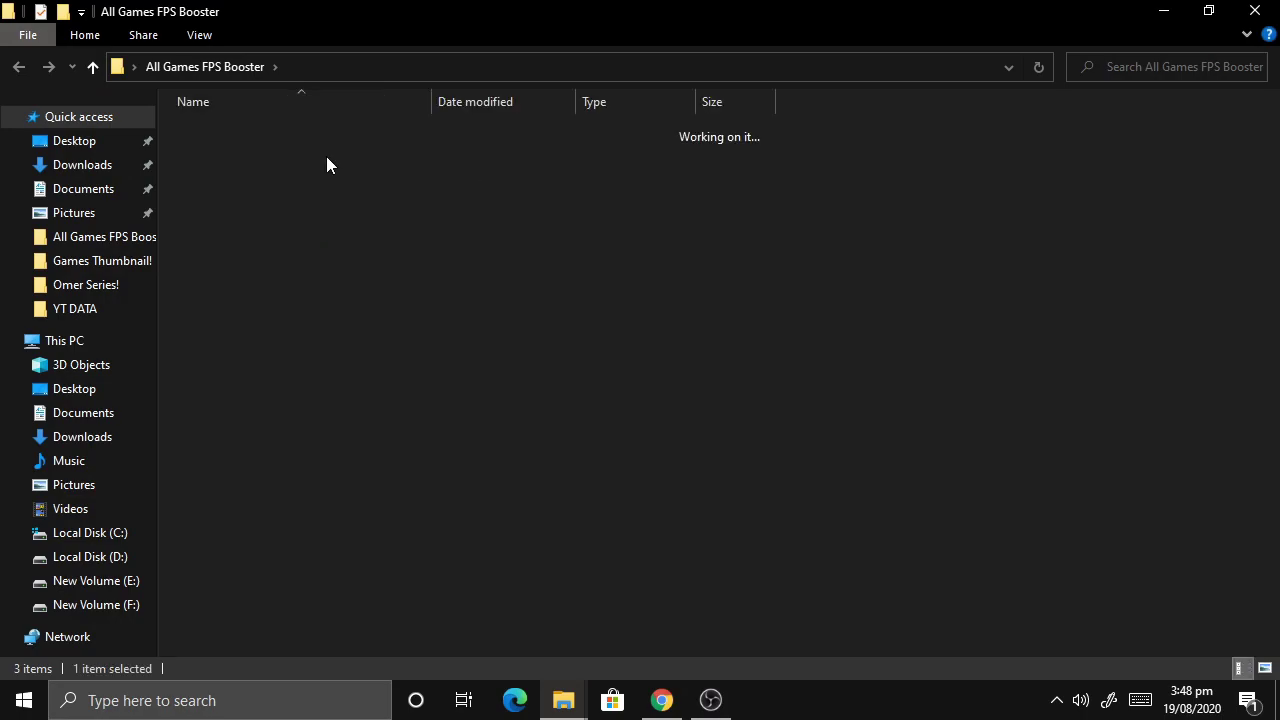
{"action": "double_click", "coordinate": [234, 140]}
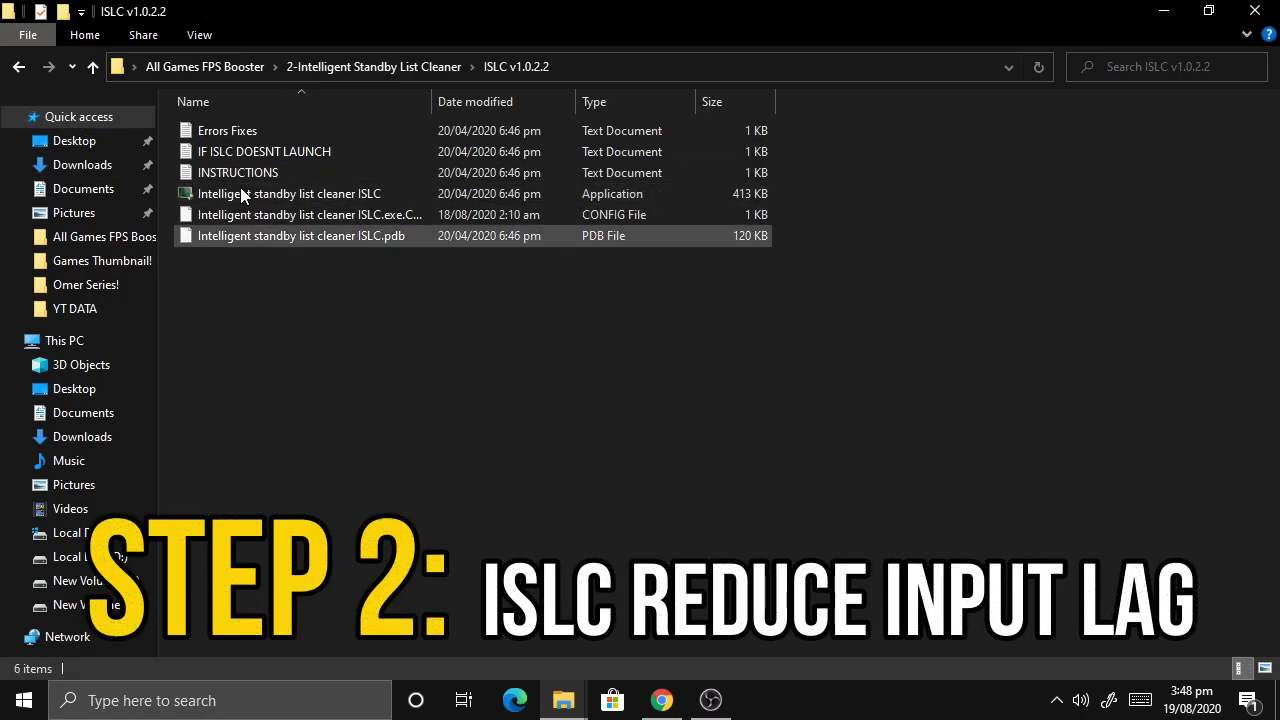
Open the INSTRUCTIONS text file, read the ISLC setup steps and close the file
{"action": "double_click", "coordinate": [280, 176]}
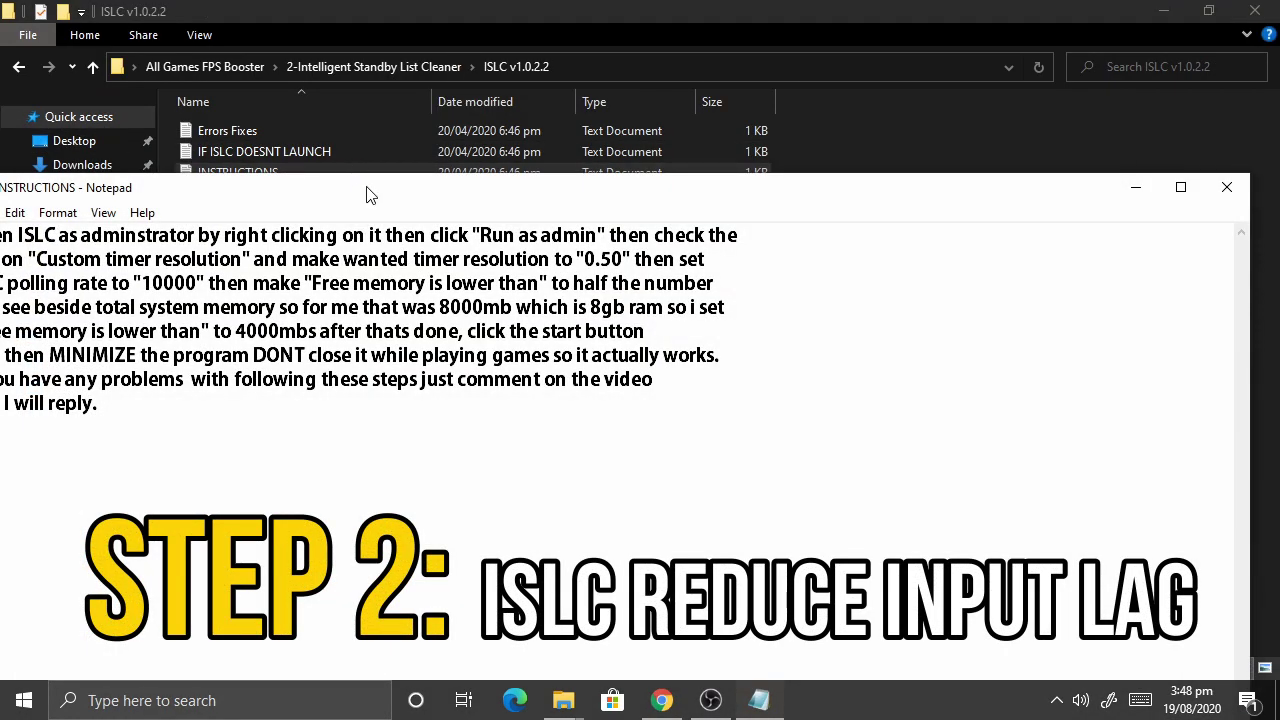
{"action": "left_click_drag", "start_coordinate": [366, 194], "coordinate": [584, 190]}
{"action": "left_click_drag", "start_coordinate": [358, 397], "coordinate": [177, 207]}
{"action": "left_click", "coordinate": [624, 471]}
{"action": "left_click_drag", "start_coordinate": [1000, 194], "coordinate": [770, 203]}
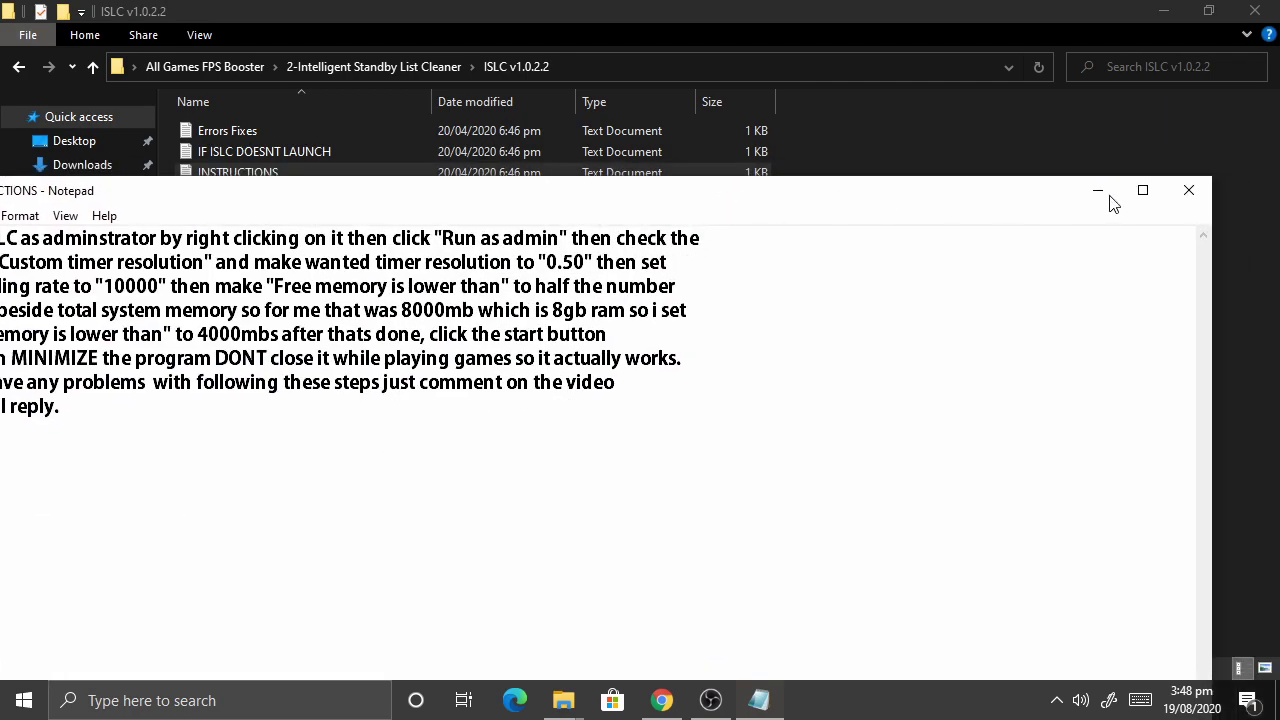
{"action": "left_click", "coordinate": [1189, 190]}
Run Intelligent standby list cleaner ISLC as administrator and bring its hidden window onto the desktop with File Explorer minimized
{"action": "right_click", "coordinate": [312, 193]}
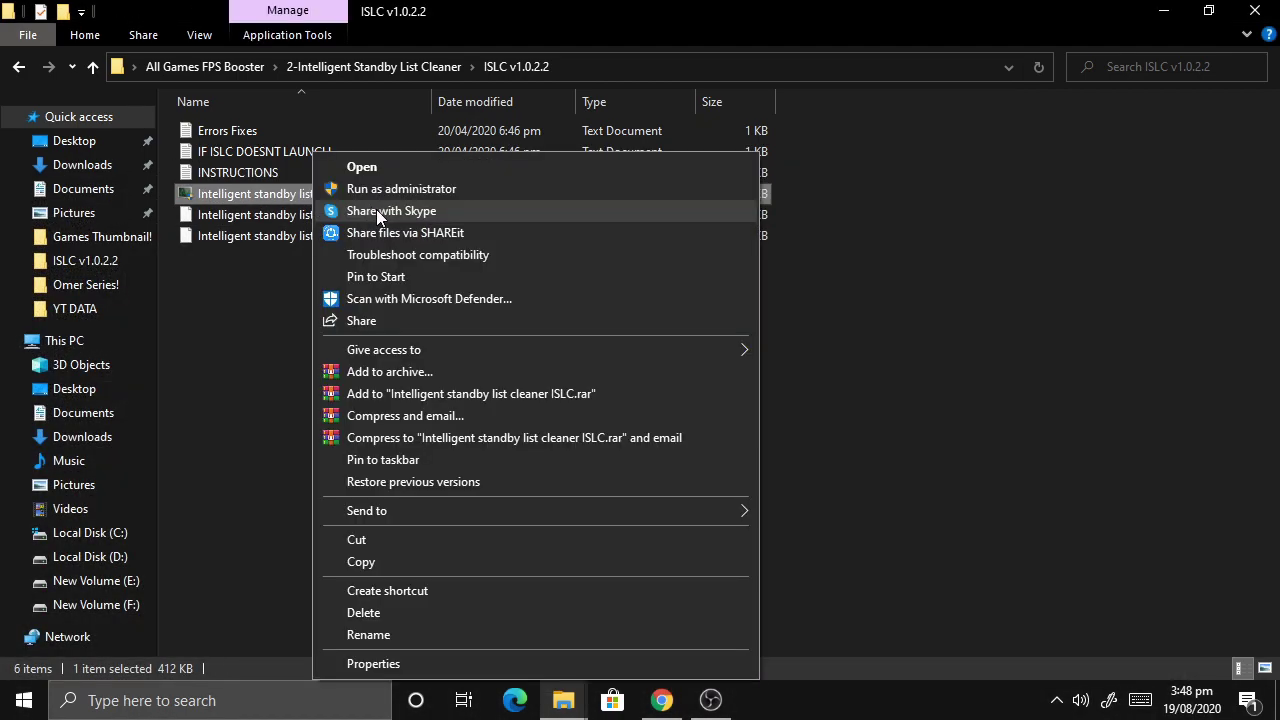
{"action": "left_click", "coordinate": [431, 185]}
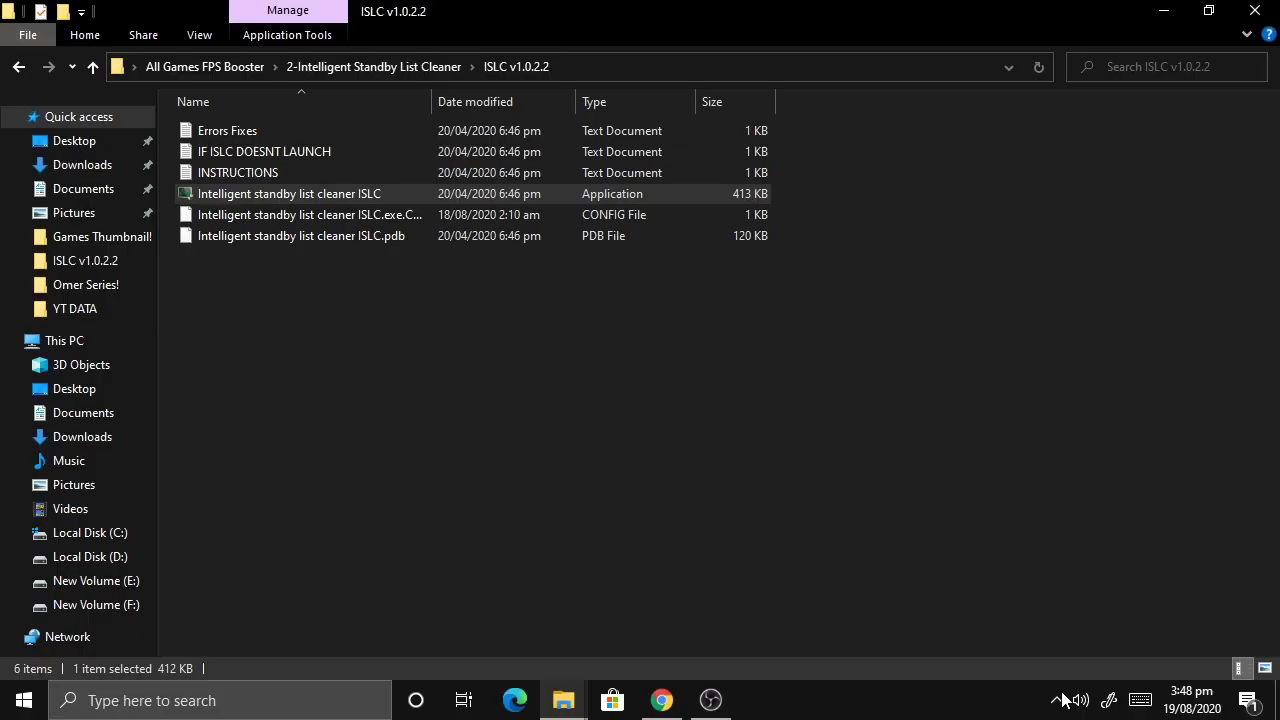
{"action": "left_click", "coordinate": [1057, 700]}
{"action": "left_click", "coordinate": [1105, 317]}
{"action": "left_click", "coordinate": [1161, 9]}
{"action": "left_click", "coordinate": [1057, 700]}
{"action": "left_click", "coordinate": [1060, 659]}
{"action": "left_click_drag", "start_coordinate": [532, 92], "coordinate": [804, 140]}
Stop the ISLC monitoring and set the wanted timer resolution to 0.50 and the minimum list size to 1024 MB
{"action": "left_click", "coordinate": [940, 388]}
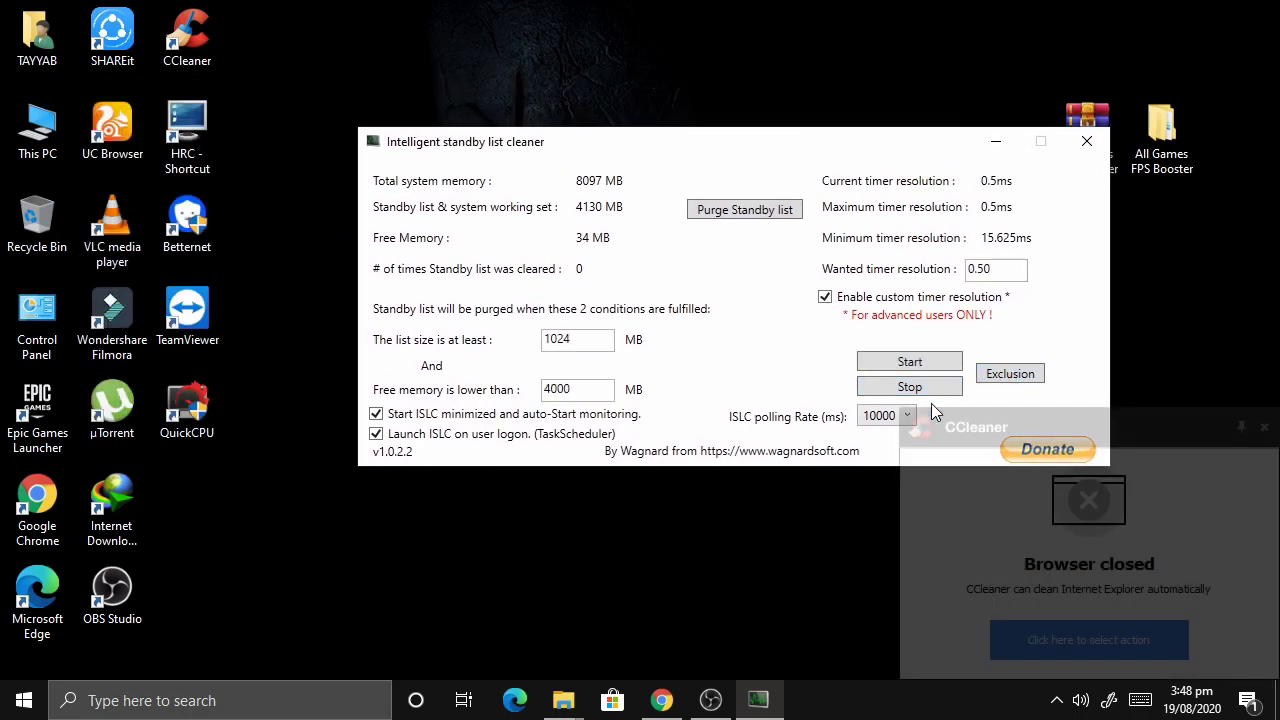
{"action": "left_click", "coordinate": [1263, 428]}
{"action": "double_click", "coordinate": [985, 269]}
{"action": "key", "text": "Right"}
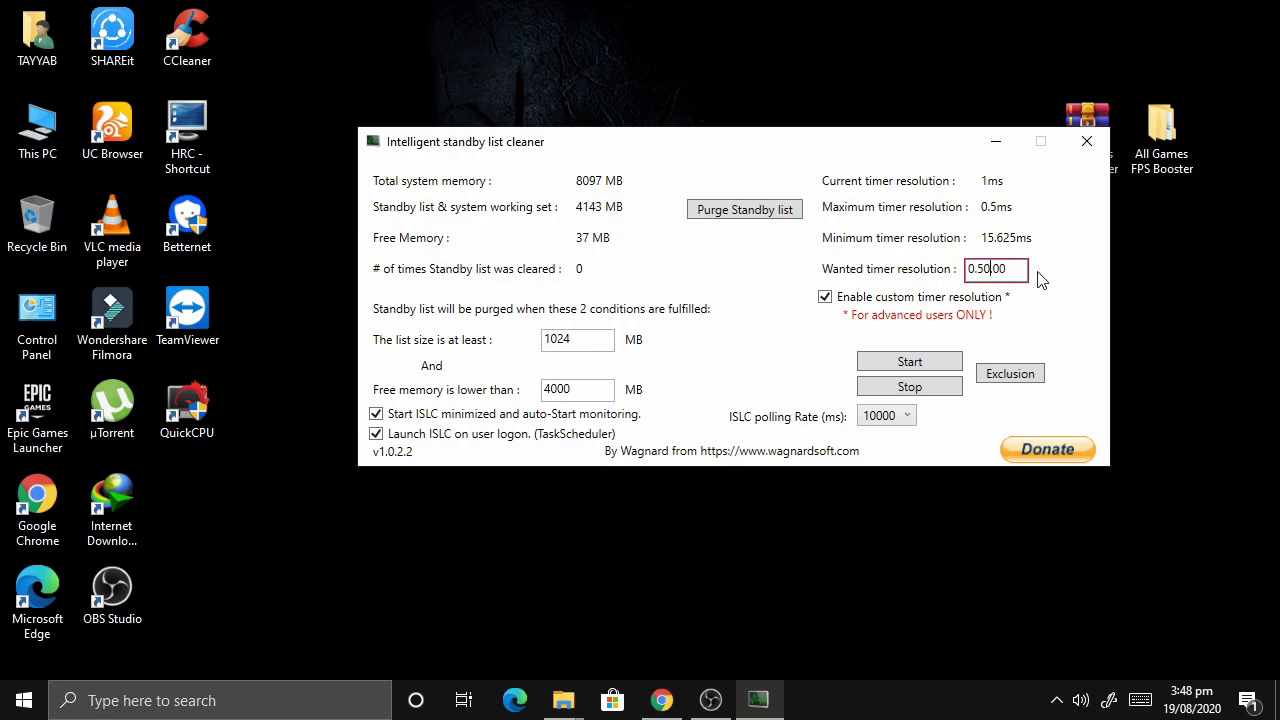
{"action": "double_click", "coordinate": [599, 339]}
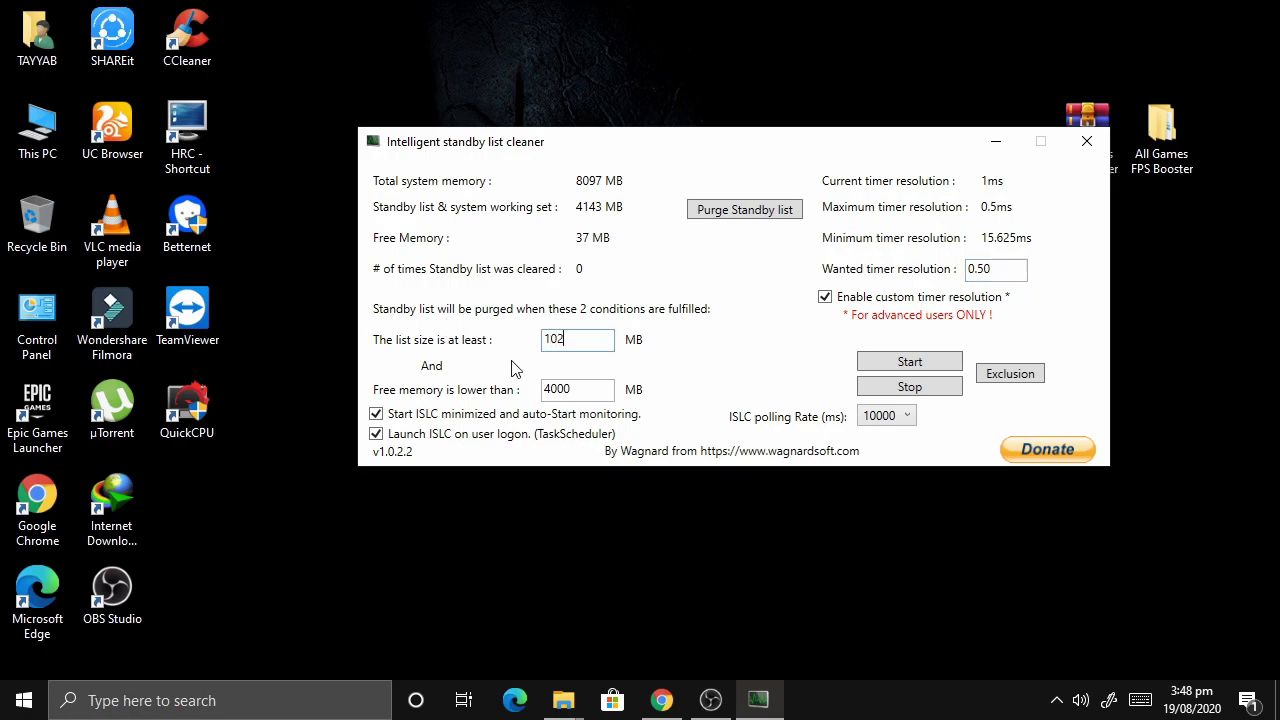
Open the properties of This PC to check the installed memory, and minimize the System window
{"action": "right_click", "coordinate": [23, 117]}
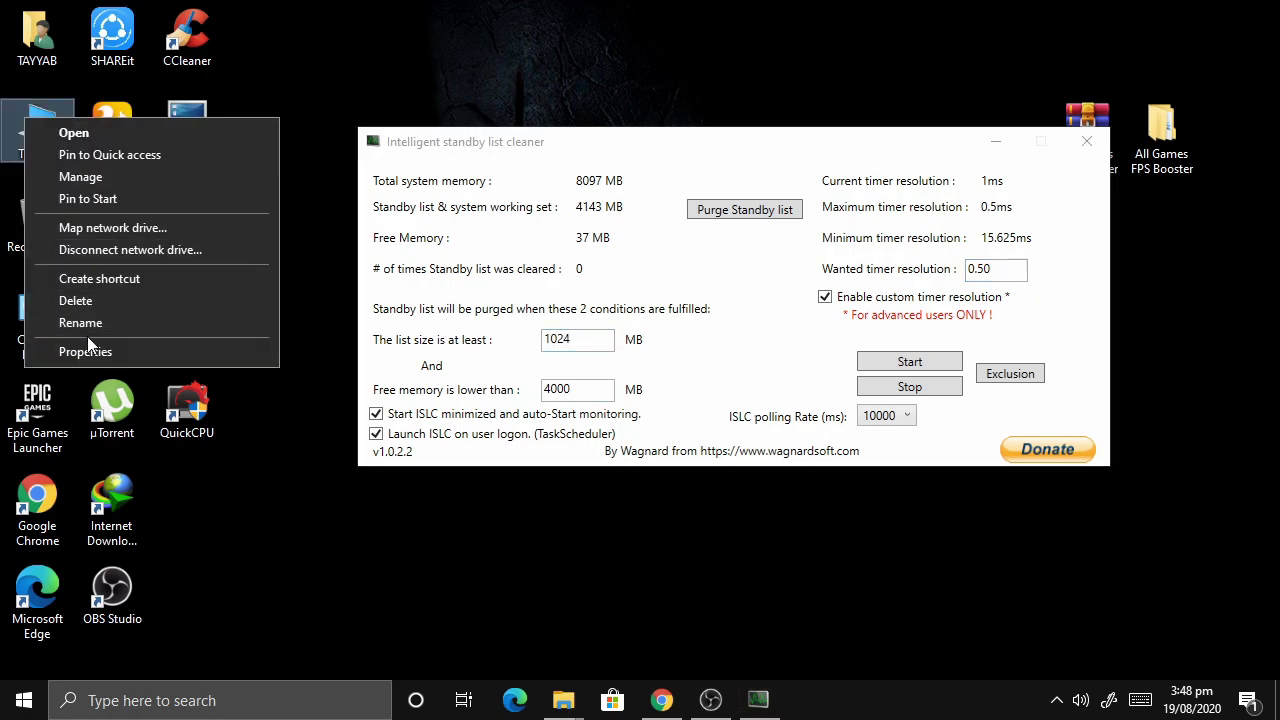
{"action": "left_click", "coordinate": [80, 350]}
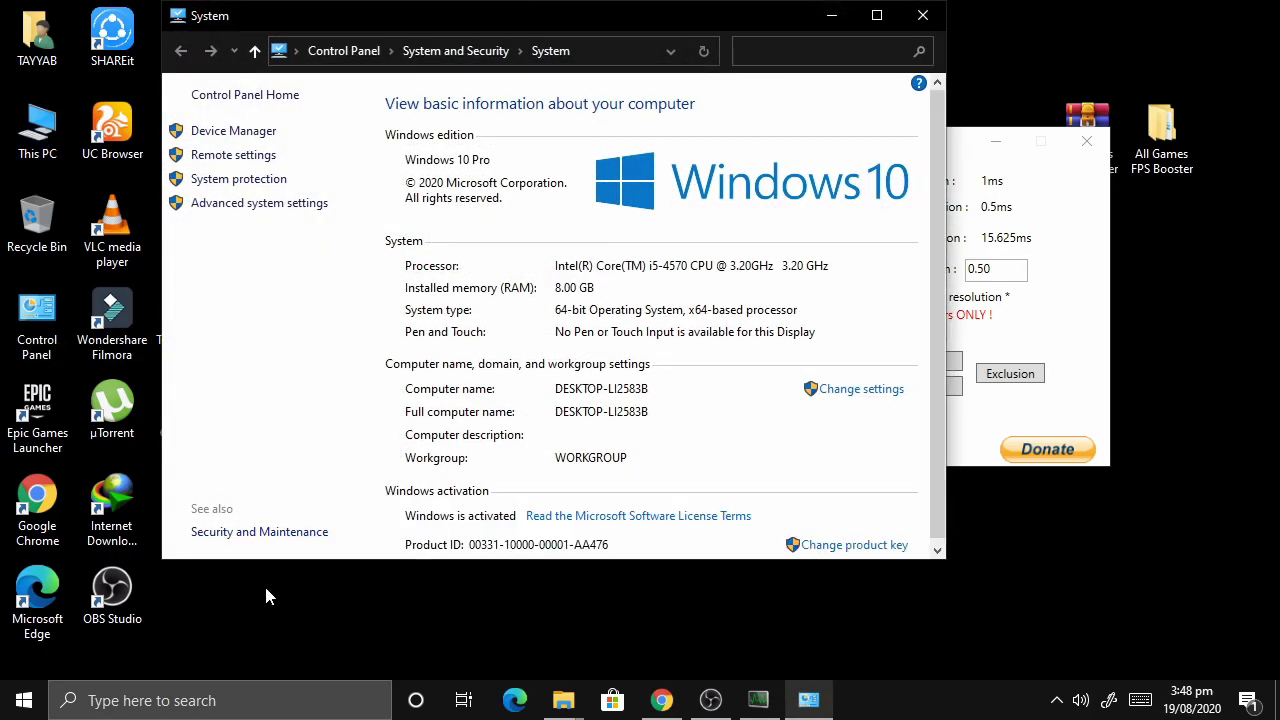
{"action": "left_click", "coordinate": [831, 15]}
Start ISLC monitoring with the free memory threshold at 4000 MB and minimize its window
{"action": "left_click", "coordinate": [580, 388]}
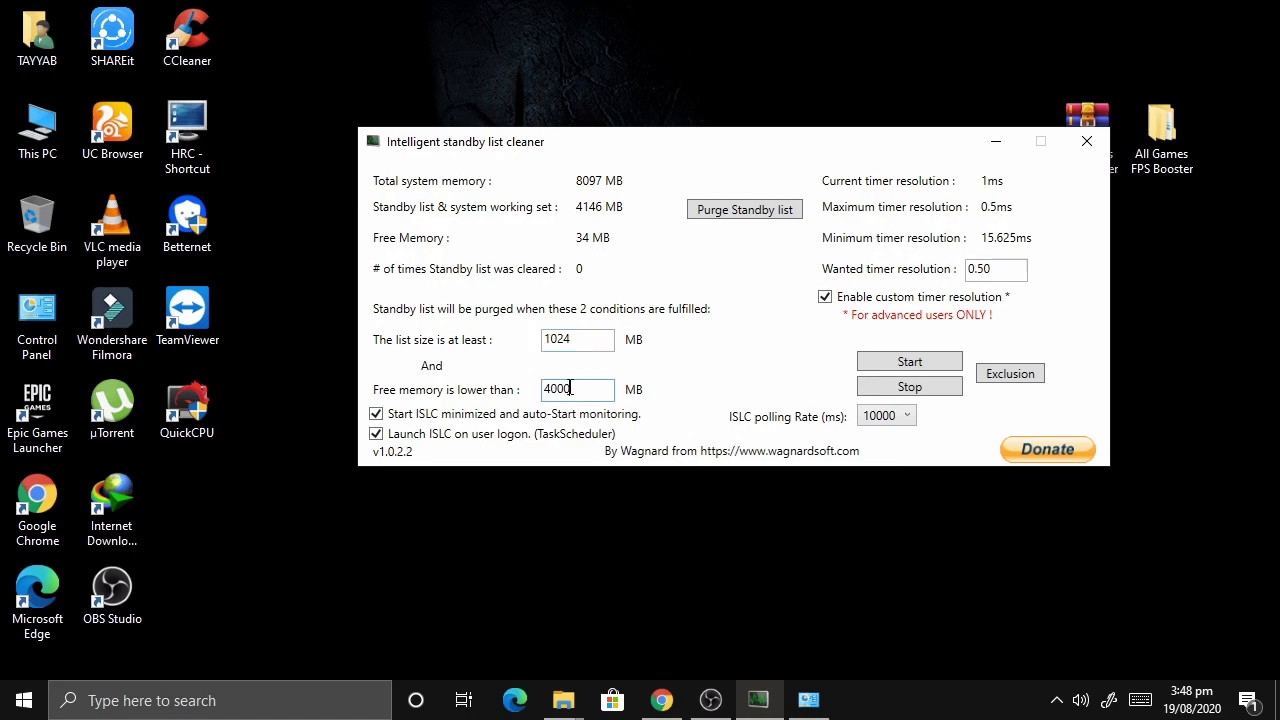
{"action": "left_click_drag", "start_coordinate": [580, 388], "coordinate": [448, 395]}
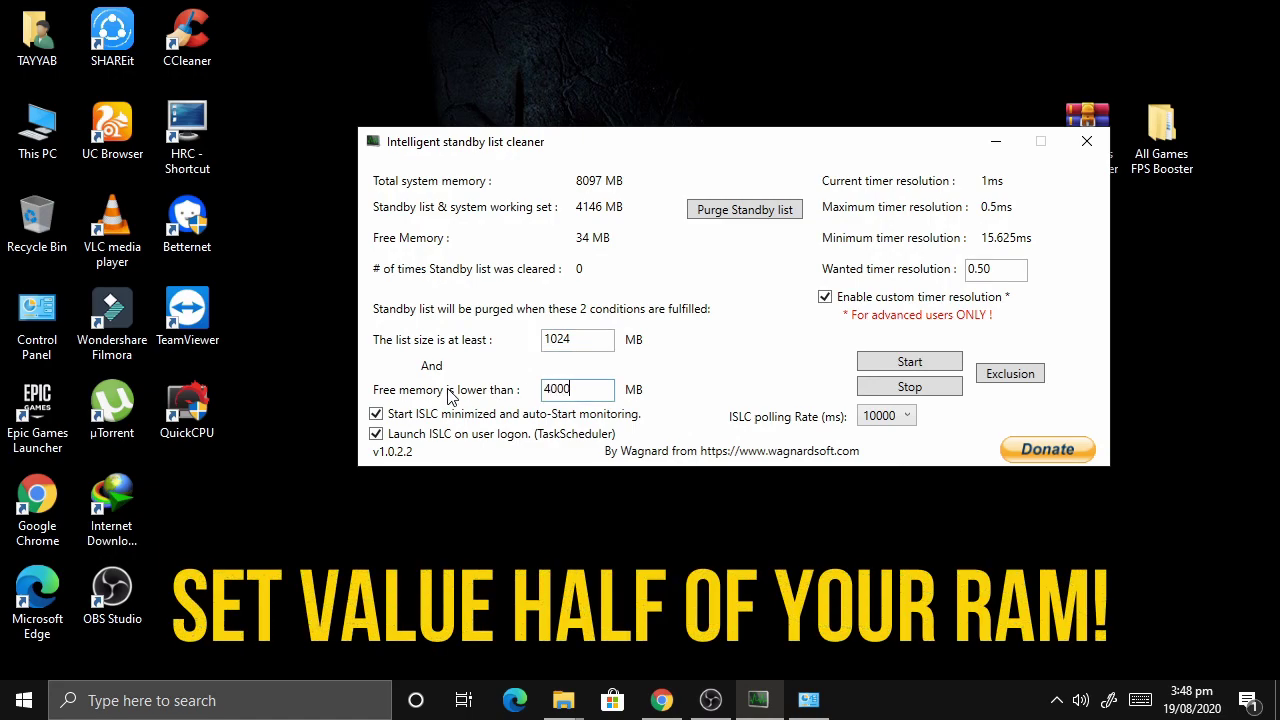
{"action": "left_click", "coordinate": [931, 370]}
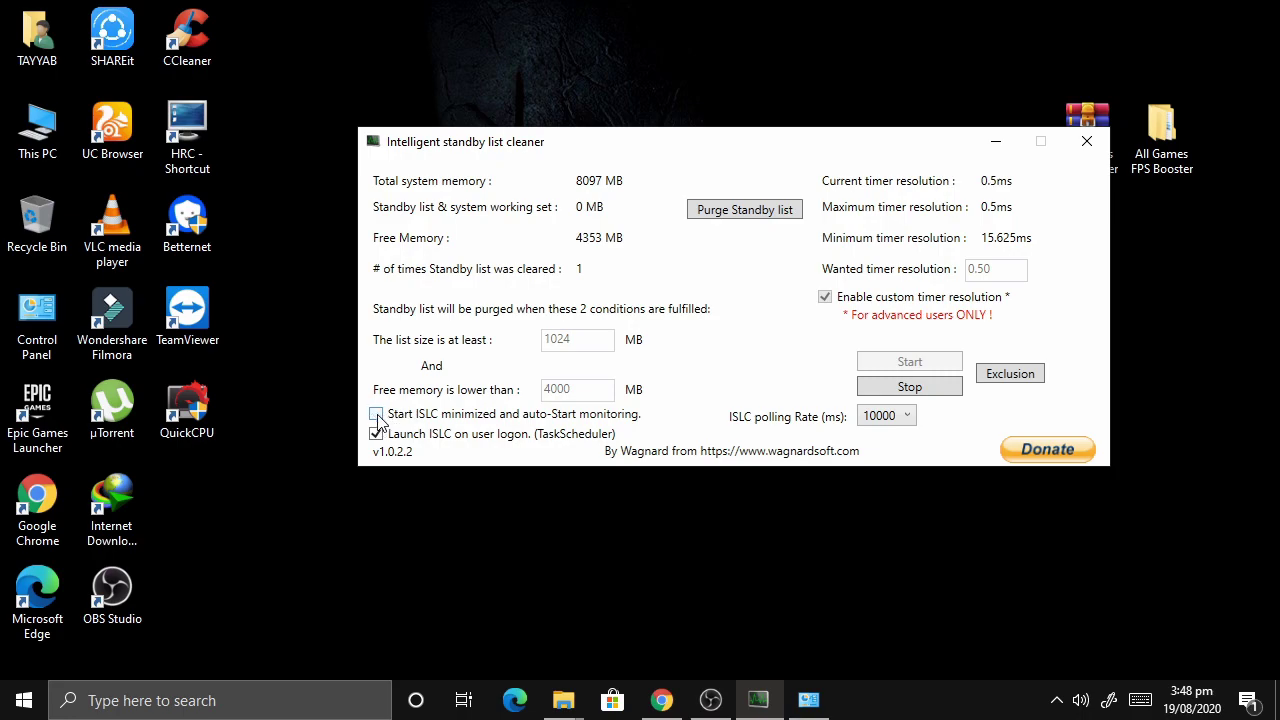
{"action": "left_click", "coordinate": [995, 141]}
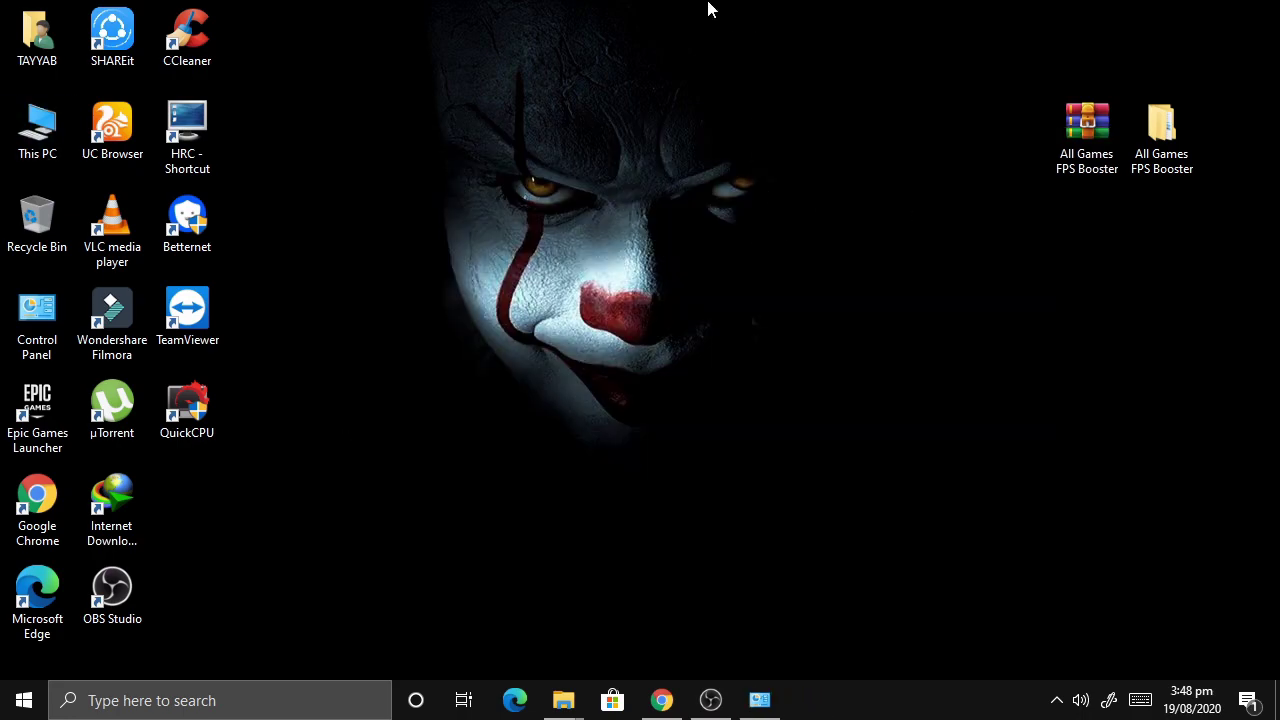
Restore the minimized System window and close it
{"action": "left_click", "coordinate": [755, 692]}
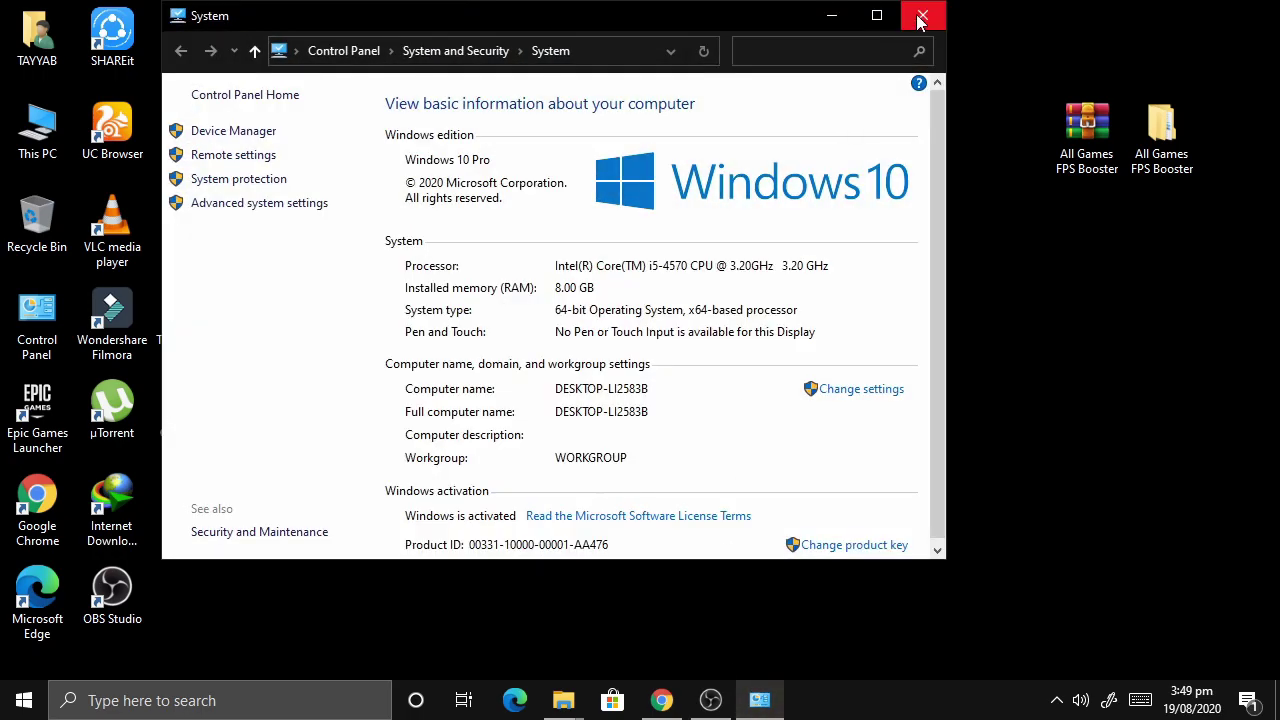
{"action": "left_click", "coordinate": [906, 24]}
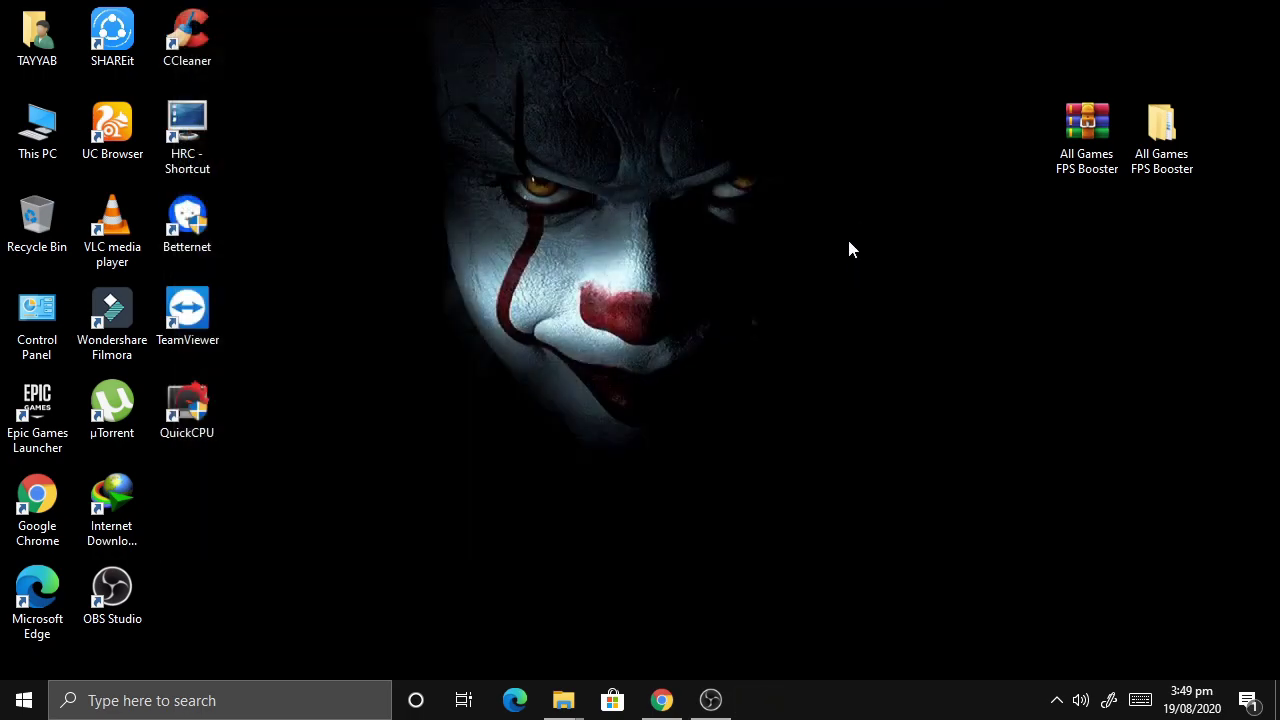
{"action": "left_click", "coordinate": [662, 699]}
{"action": "left_click", "coordinate": [662, 699]}
Open the desktop's Personalization settings
{"action": "right_click", "coordinate": [637, 266]}
{"action": "left_click", "coordinate": [705, 449]}
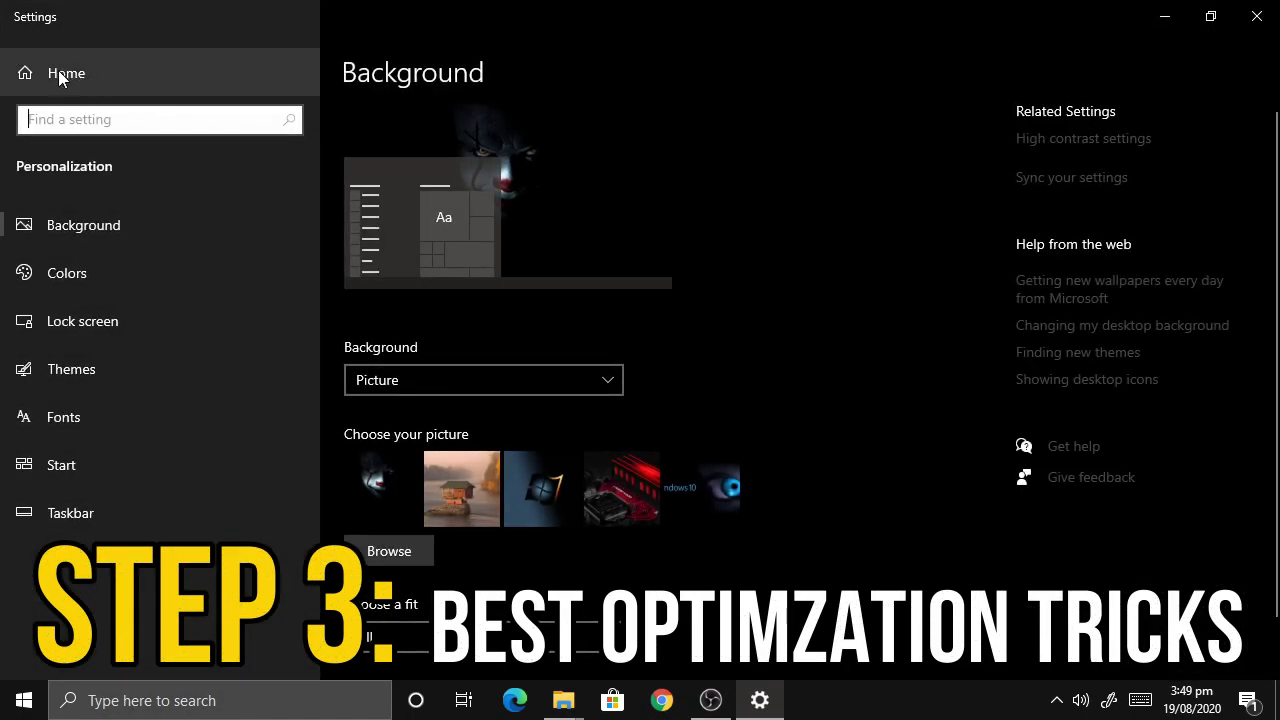
Open the Notifications & actions page in the System settings and turn off notifications from apps
{"action": "left_click", "coordinate": [50, 70]}
{"action": "left_click", "coordinate": [214, 290]}
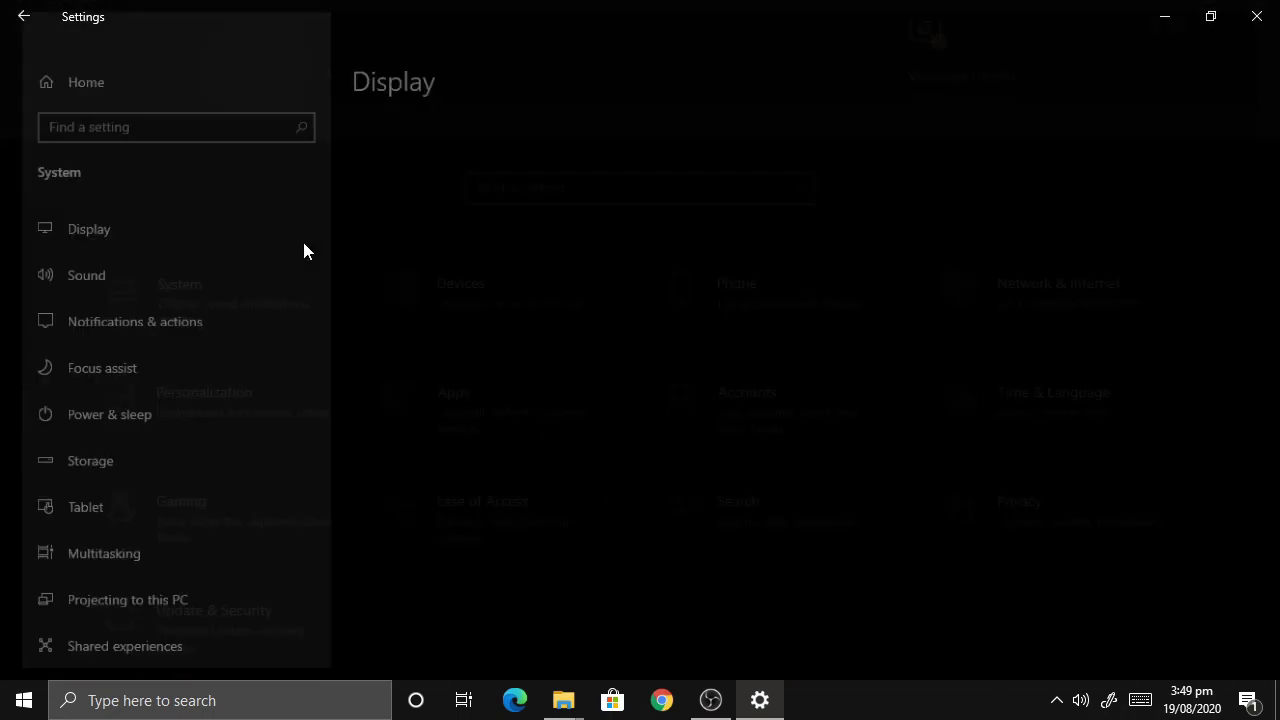
{"action": "left_click", "coordinate": [129, 334]}
{"action": "left_click", "coordinate": [367, 358]}
Turn off Snap windows in the Multitasking settings
{"action": "scroll", "coordinate": [372, 330], "scroll_direction": "down", "scroll_amount": 2}
{"action": "scroll", "coordinate": [109, 444], "scroll_direction": "down", "scroll_amount": 1}
{"action": "left_click", "coordinate": [110, 486]}
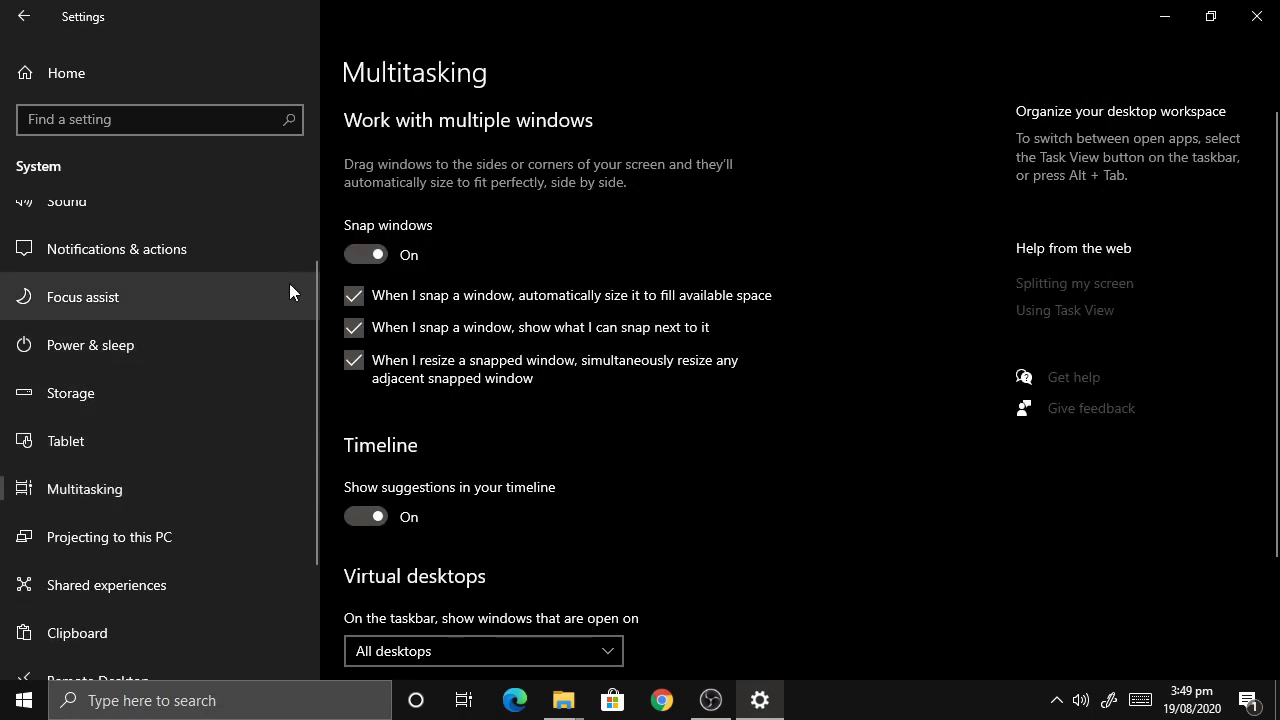
{"action": "left_click", "coordinate": [368, 254]}
{"action": "scroll", "coordinate": [220, 405], "scroll_direction": "down", "scroll_amount": 3}
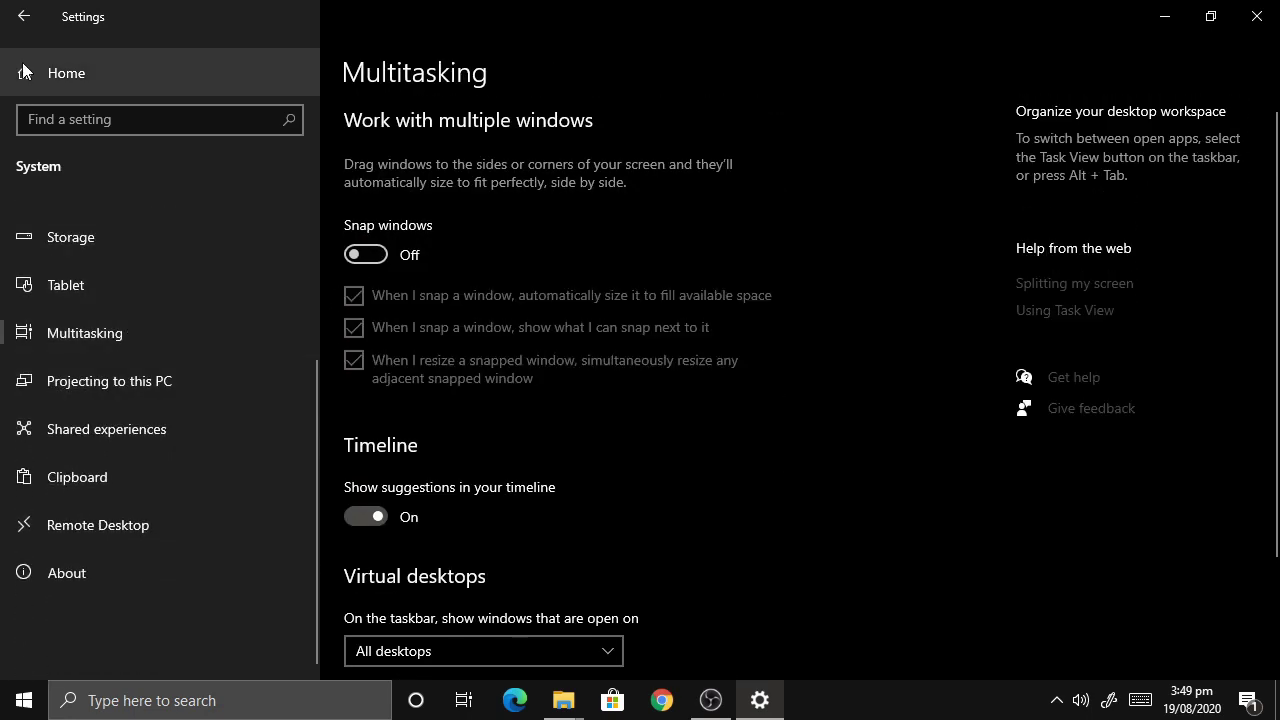
Disable Adobe Creative Cloud, Adobe GC Invoker Utility, Adobe Updater Startup Utility and CCleaner in the Startup apps settings
{"action": "left_click", "coordinate": [20, 20]}
{"action": "scroll", "coordinate": [520, 340], "scroll_direction": "down", "scroll_amount": 1}
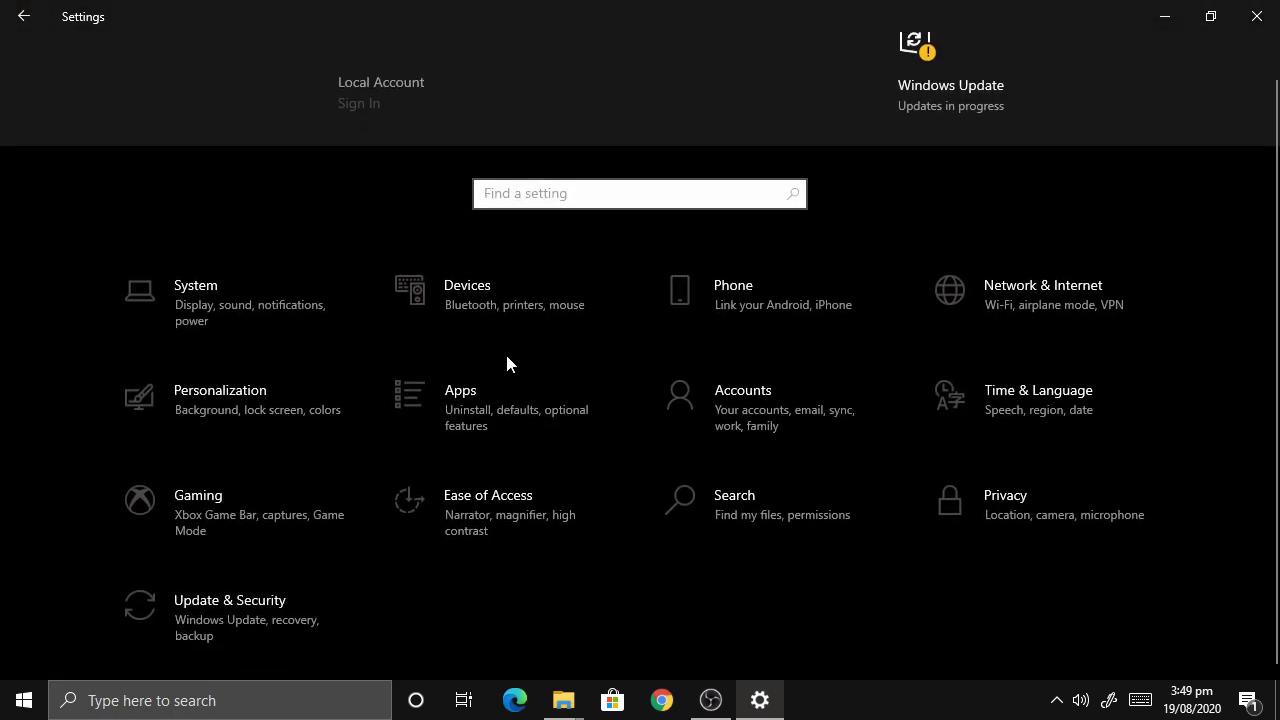
{"action": "left_click", "coordinate": [503, 425]}
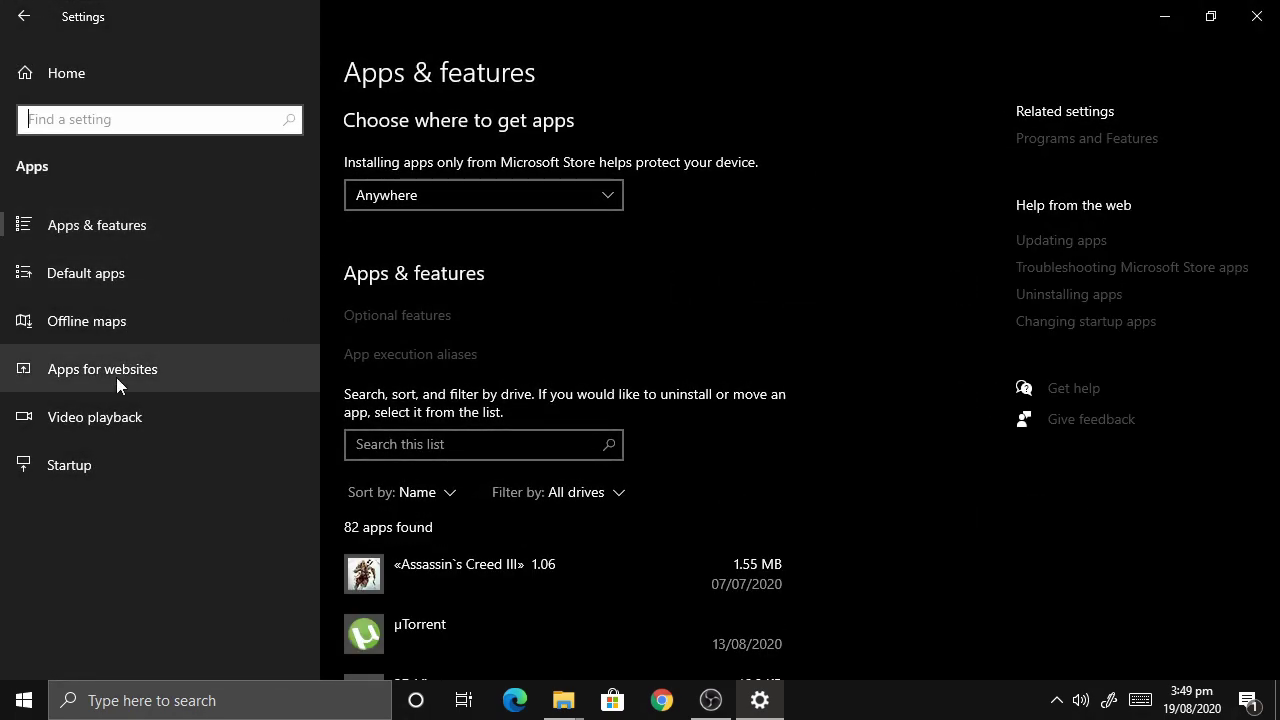
{"action": "left_click", "coordinate": [84, 469]}
{"action": "scroll", "coordinate": [670, 210], "scroll_direction": "down", "scroll_amount": 2}
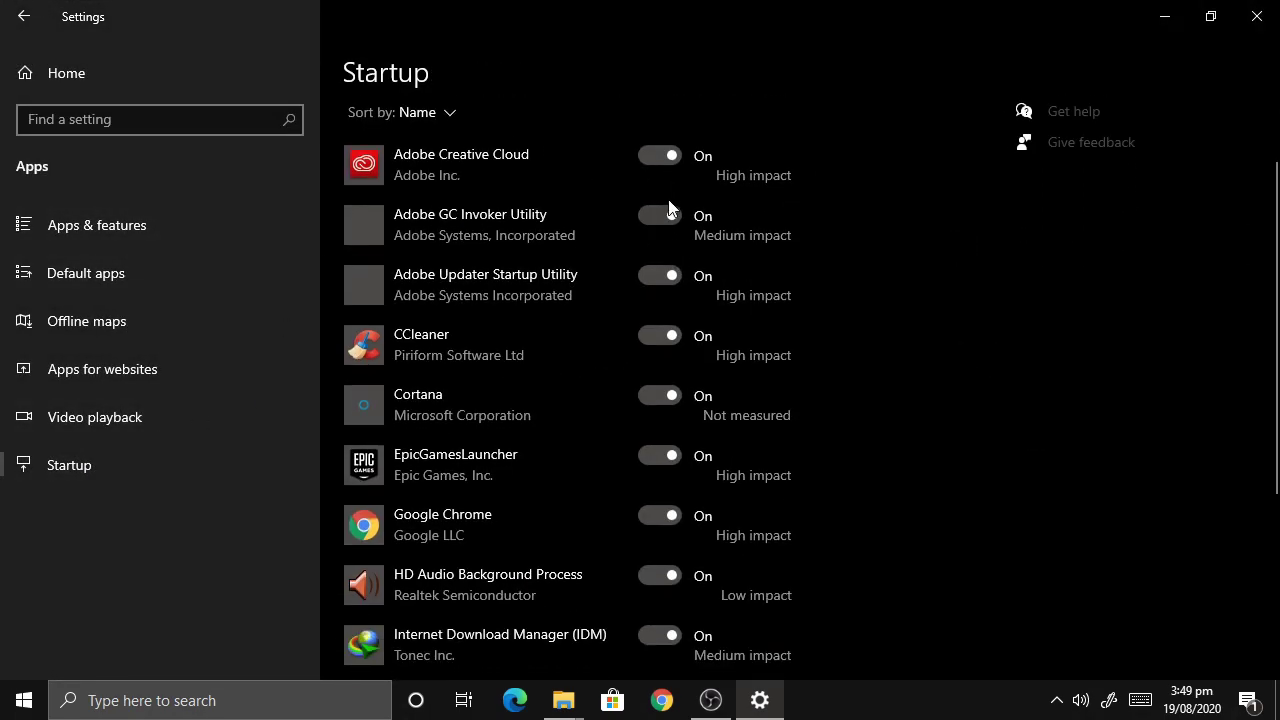
{"action": "left_click", "coordinate": [666, 212]}
{"action": "left_click", "coordinate": [657, 274]}
{"action": "left_click", "coordinate": [650, 335]}
Disable Google Chrome, Internet Download Manager, Skype and Wondershare Studio in the startup apps list
{"action": "scroll", "coordinate": [555, 378], "scroll_direction": "down", "scroll_amount": 3}
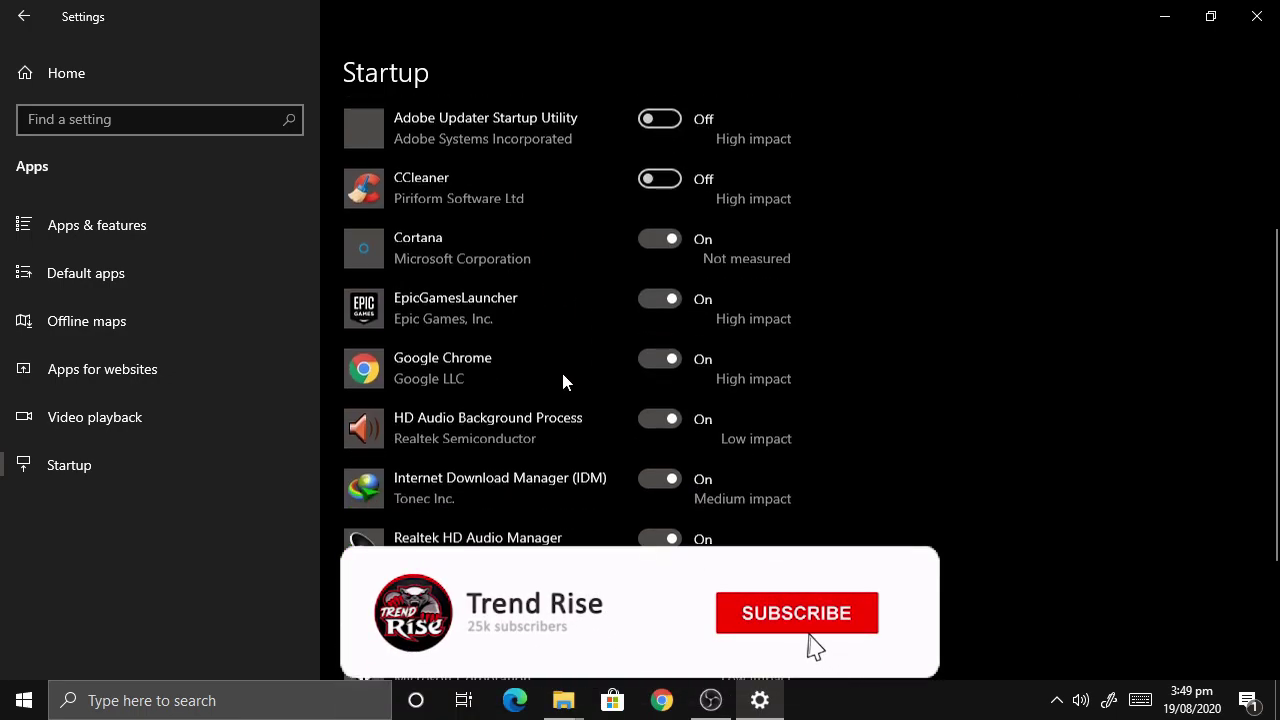
{"action": "left_click", "coordinate": [650, 316]}
{"action": "scroll", "coordinate": [659, 330], "scroll_direction": "down", "scroll_amount": 2}
{"action": "left_click", "coordinate": [660, 330]}
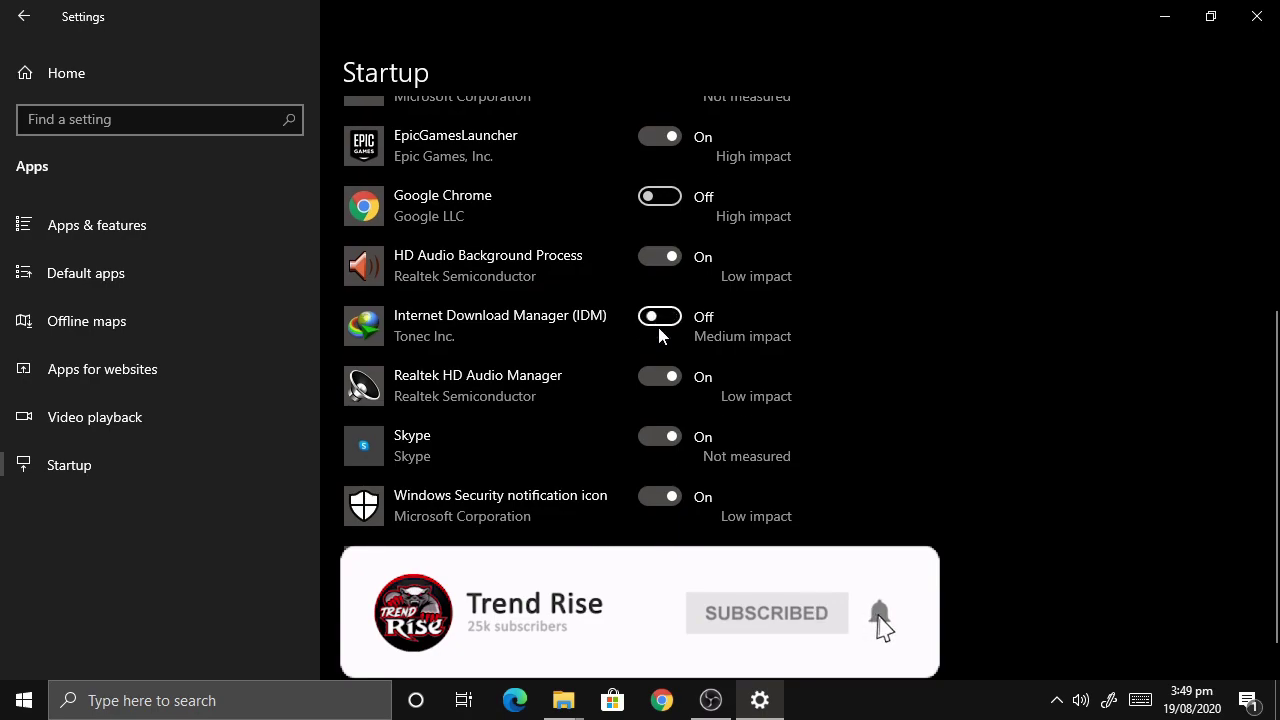
{"action": "left_click", "coordinate": [657, 413]}
{"action": "left_click", "coordinate": [659, 524]}
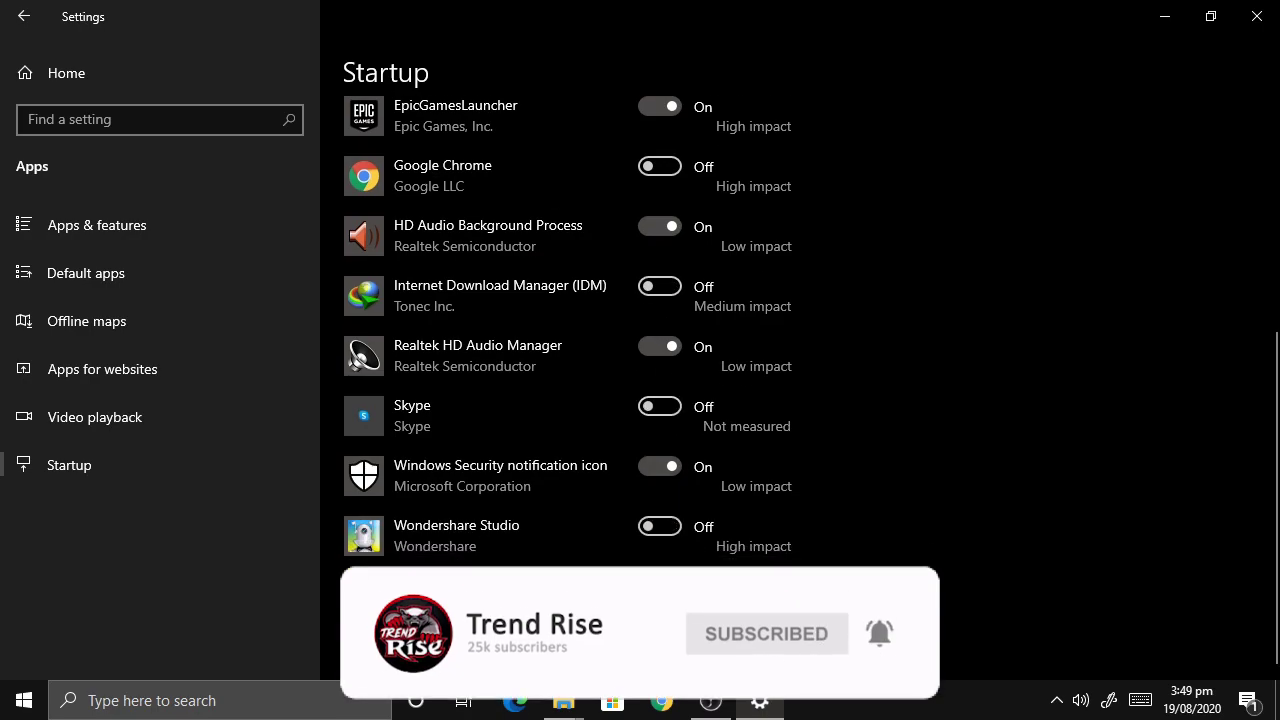
{"action": "scroll", "coordinate": [659, 517], "scroll_direction": "up", "scroll_amount": 2}
{"action": "scroll", "coordinate": [659, 517], "scroll_direction": "up", "scroll_amount": 5}
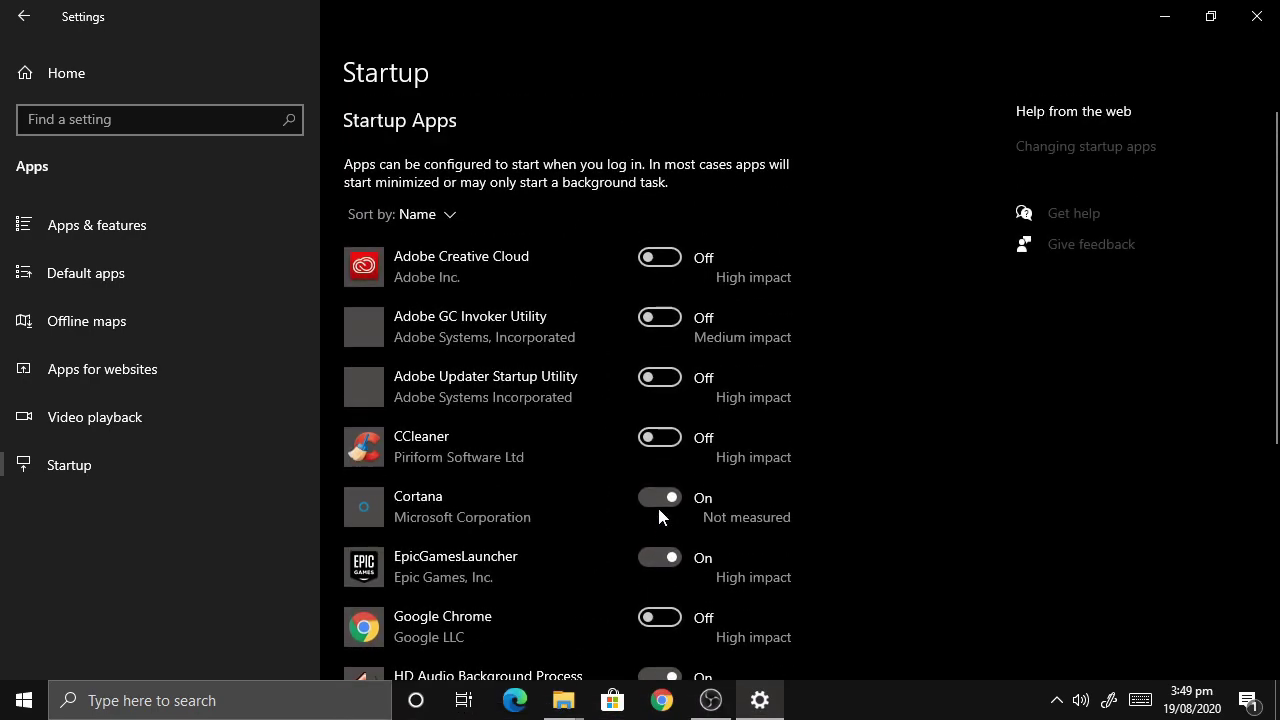
Open the Gaming settings and turn off Xbox Game Bar
{"action": "left_click", "coordinate": [22, 14]}
{"action": "scroll", "coordinate": [420, 281], "scroll_direction": "down", "scroll_amount": 1}
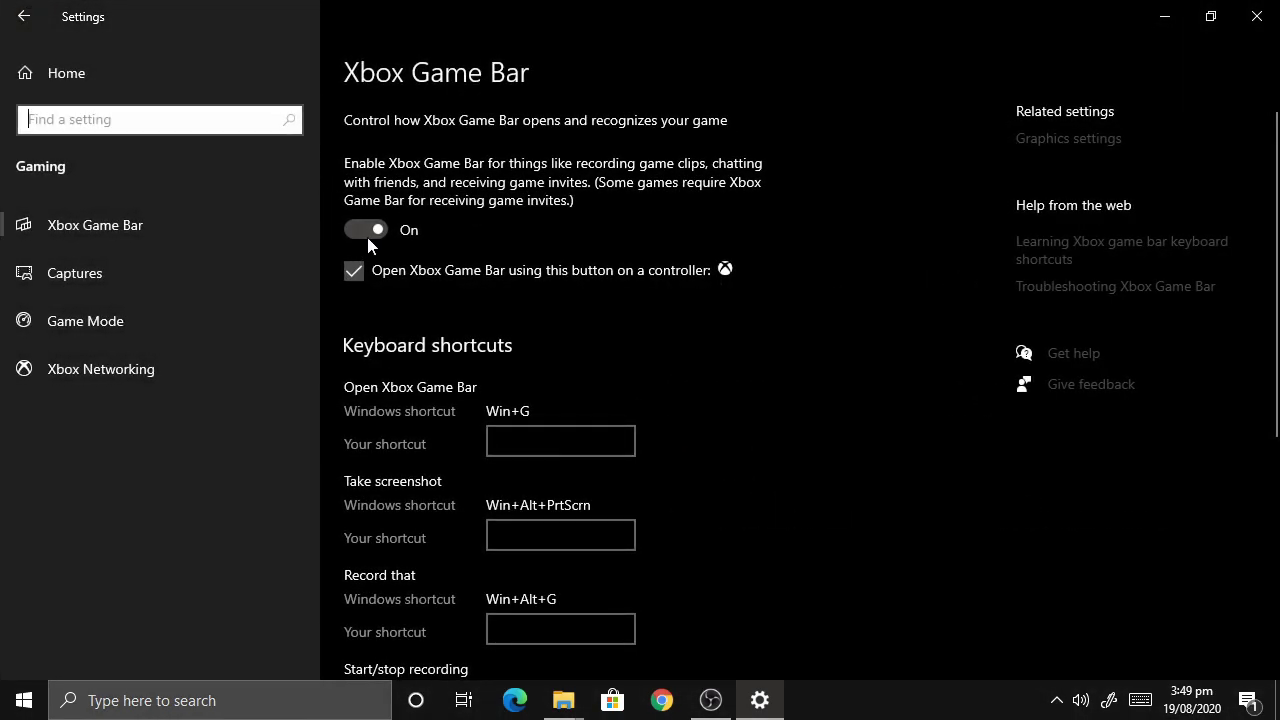
{"action": "left_click", "coordinate": [366, 230]}
Turn off background game recording in the Captures settings and turn off Game Mode
{"action": "left_click", "coordinate": [169, 264]}
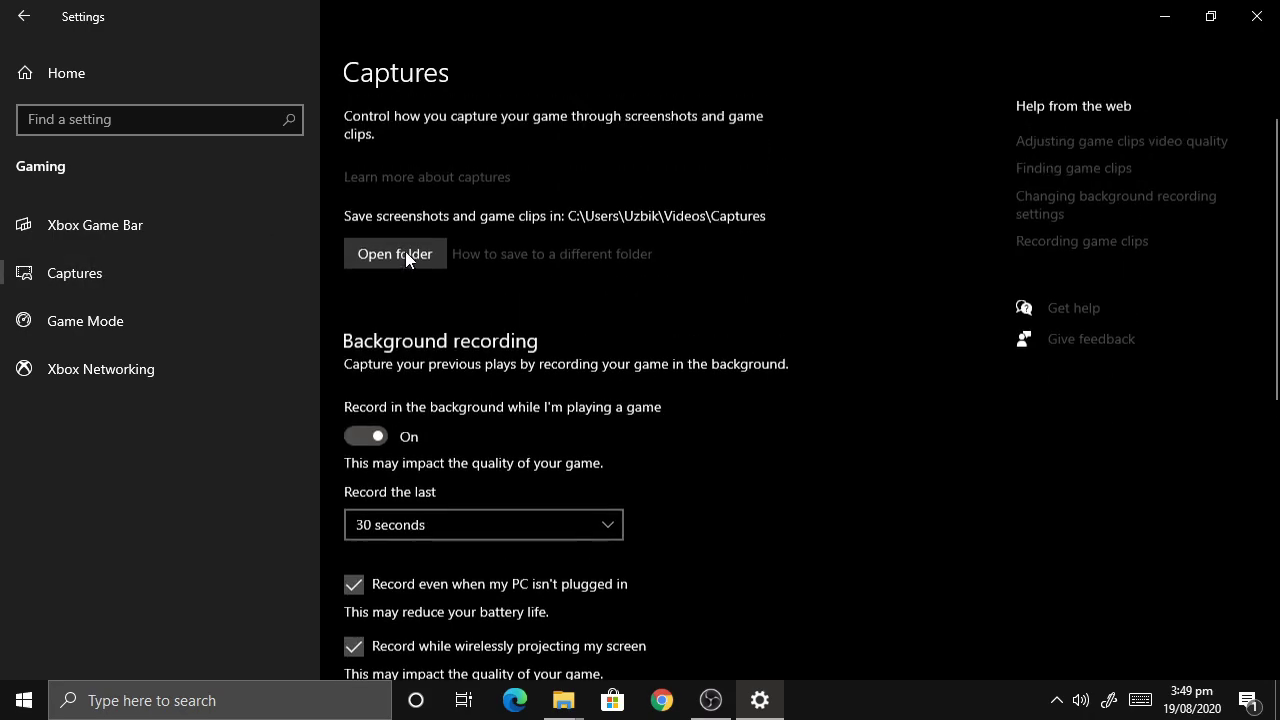
{"action": "left_click", "coordinate": [370, 442]}
{"action": "scroll", "coordinate": [340, 375], "scroll_direction": "down", "scroll_amount": 3}
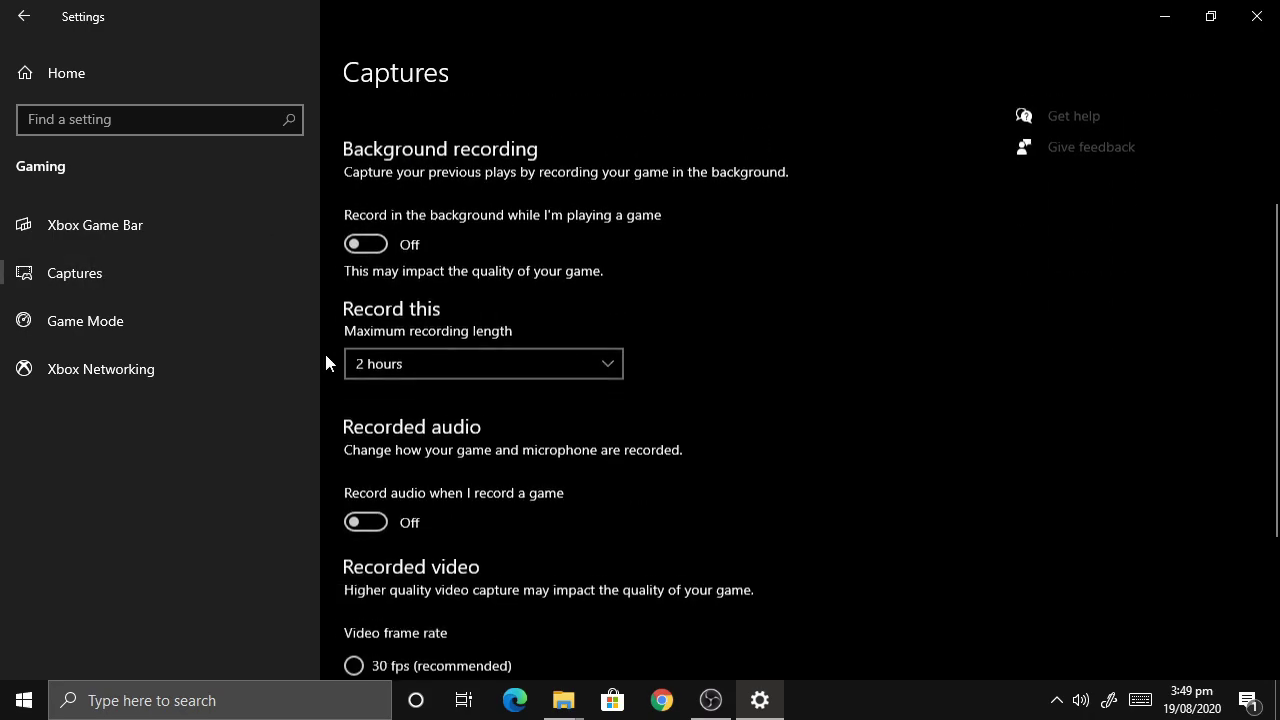
{"action": "left_click", "coordinate": [148, 334]}
{"action": "left_click", "coordinate": [366, 192]}
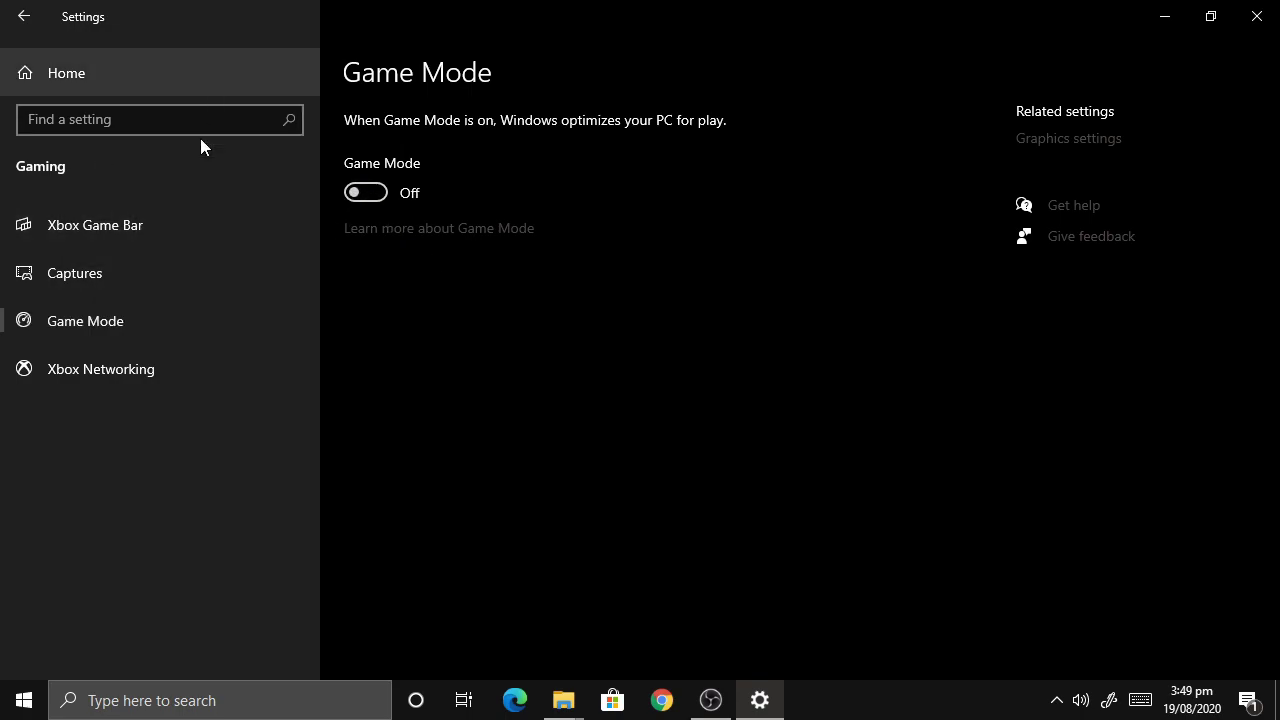
Turn off all four General privacy options: advertising ID, language list access, app launch tracking and suggested content
{"action": "left_click", "coordinate": [15, 14]}
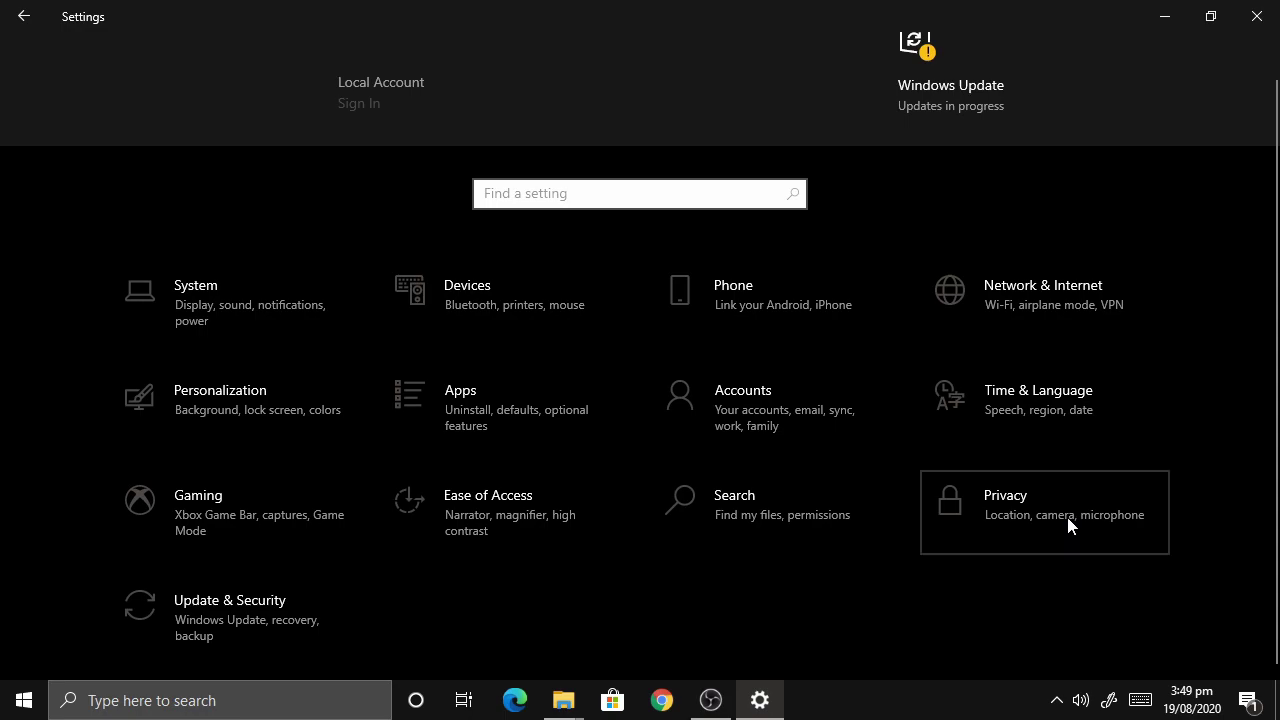
{"action": "left_click", "coordinate": [1067, 517]}
{"action": "left_click", "coordinate": [362, 212]}
{"action": "left_click", "coordinate": [372, 297]}
{"action": "left_click", "coordinate": [366, 359]}
{"action": "left_click", "coordinate": [366, 424]}
Stop apps from running in the background through the Background apps privacy settings, and close Settings
{"action": "scroll", "coordinate": [231, 356], "scroll_direction": "down", "scroll_amount": 3}
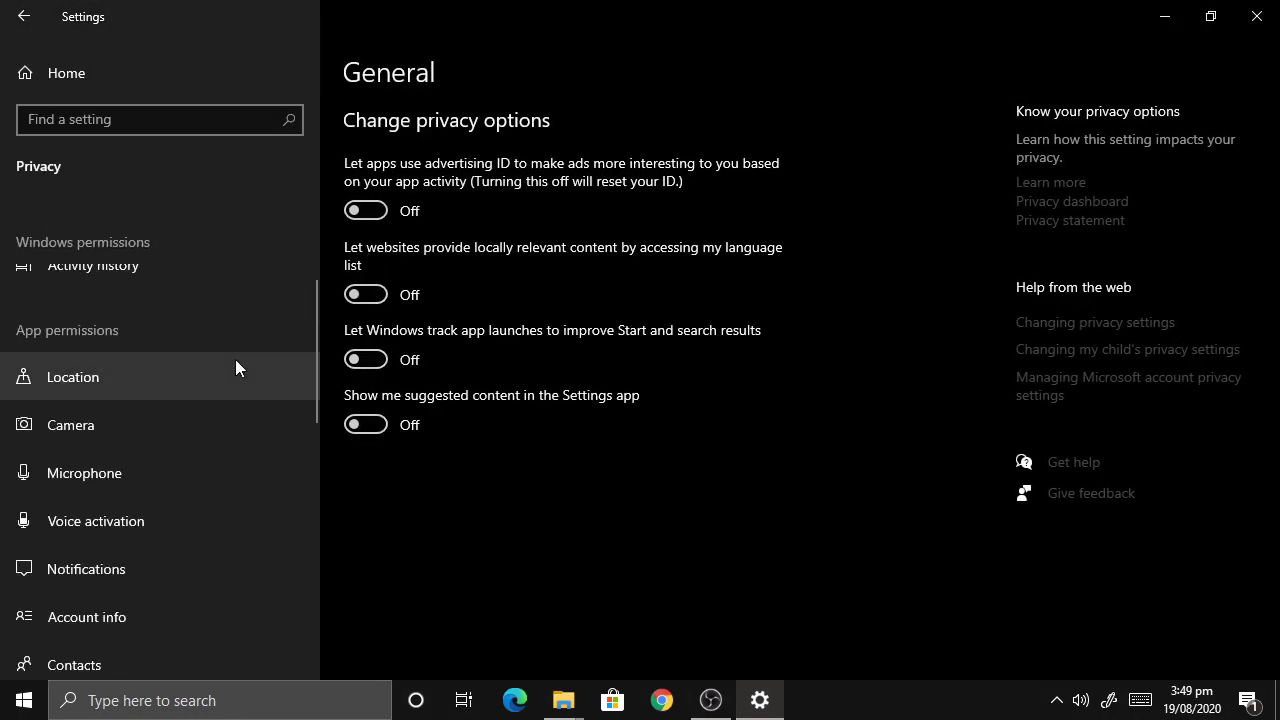
{"action": "scroll", "coordinate": [235, 368], "scroll_direction": "down", "scroll_amount": 7}
{"action": "scroll", "coordinate": [140, 500], "scroll_direction": "down", "scroll_amount": 3}
{"action": "scroll", "coordinate": [150, 360], "scroll_direction": "up", "scroll_amount": 2}
{"action": "left_click", "coordinate": [131, 368]}
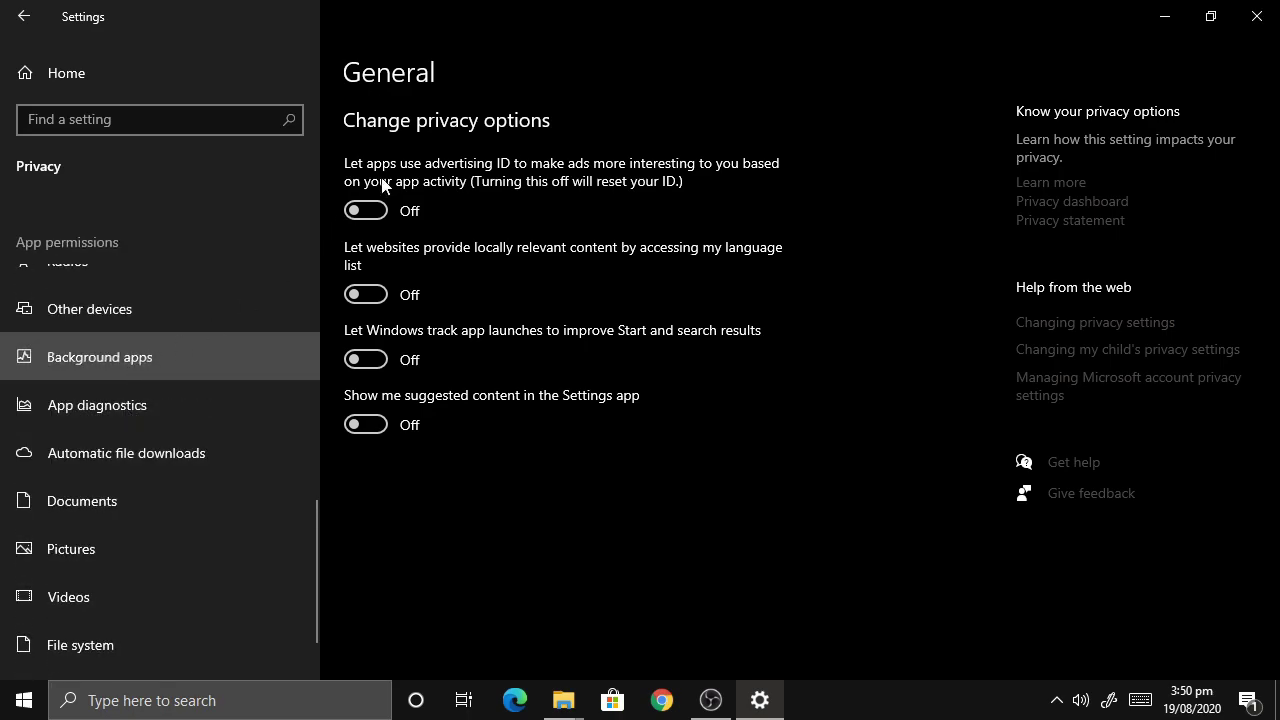
{"action": "left_click", "coordinate": [369, 193]}
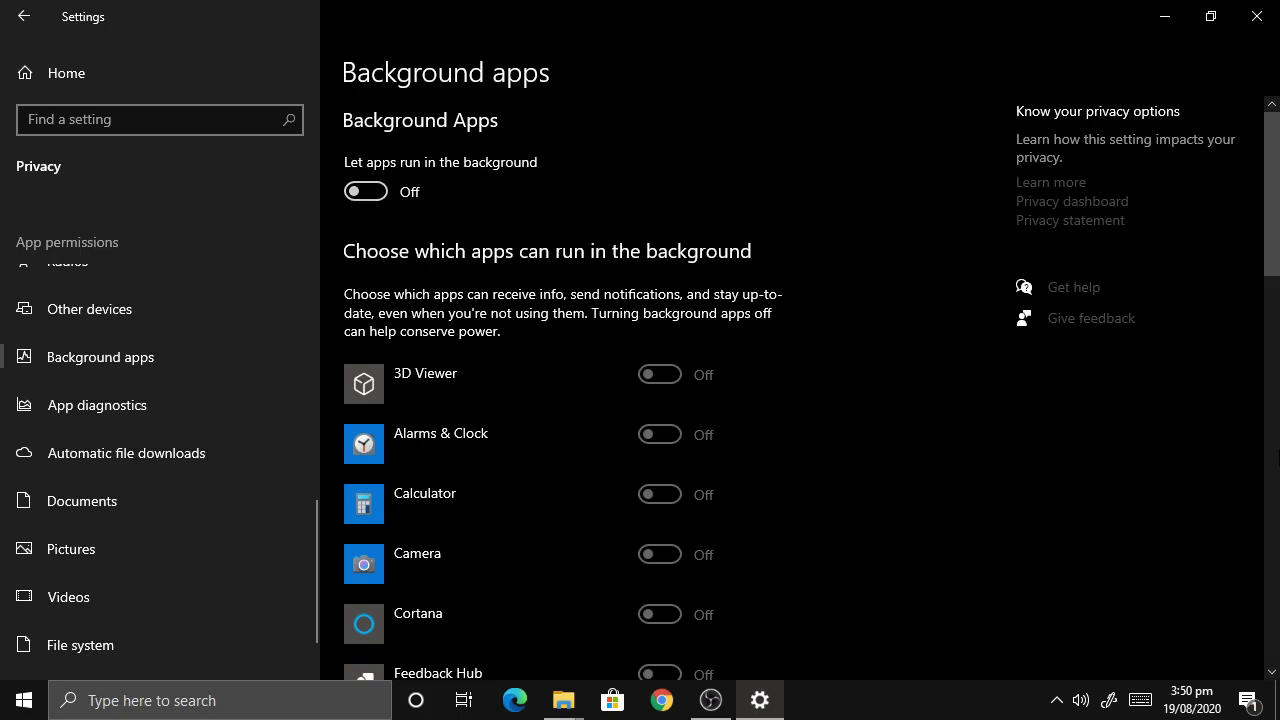
{"action": "left_click", "coordinate": [23, 16]}
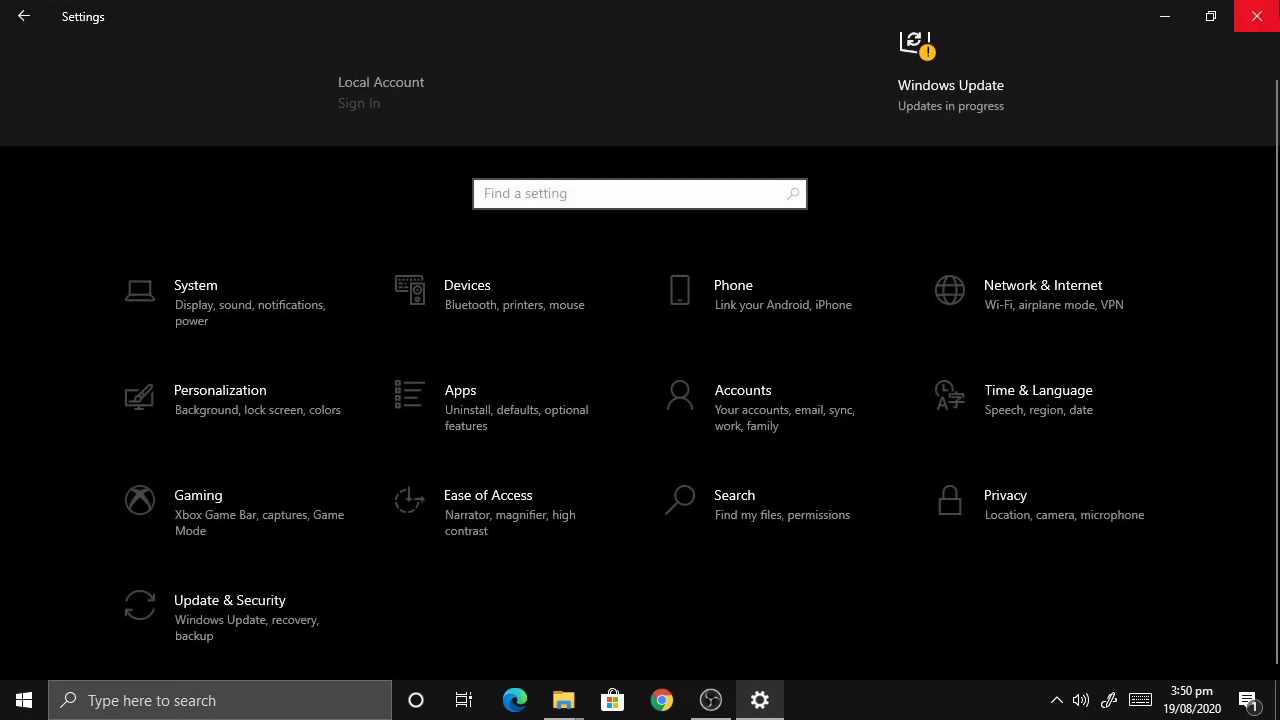
{"action": "left_click", "coordinate": [1257, 16]}
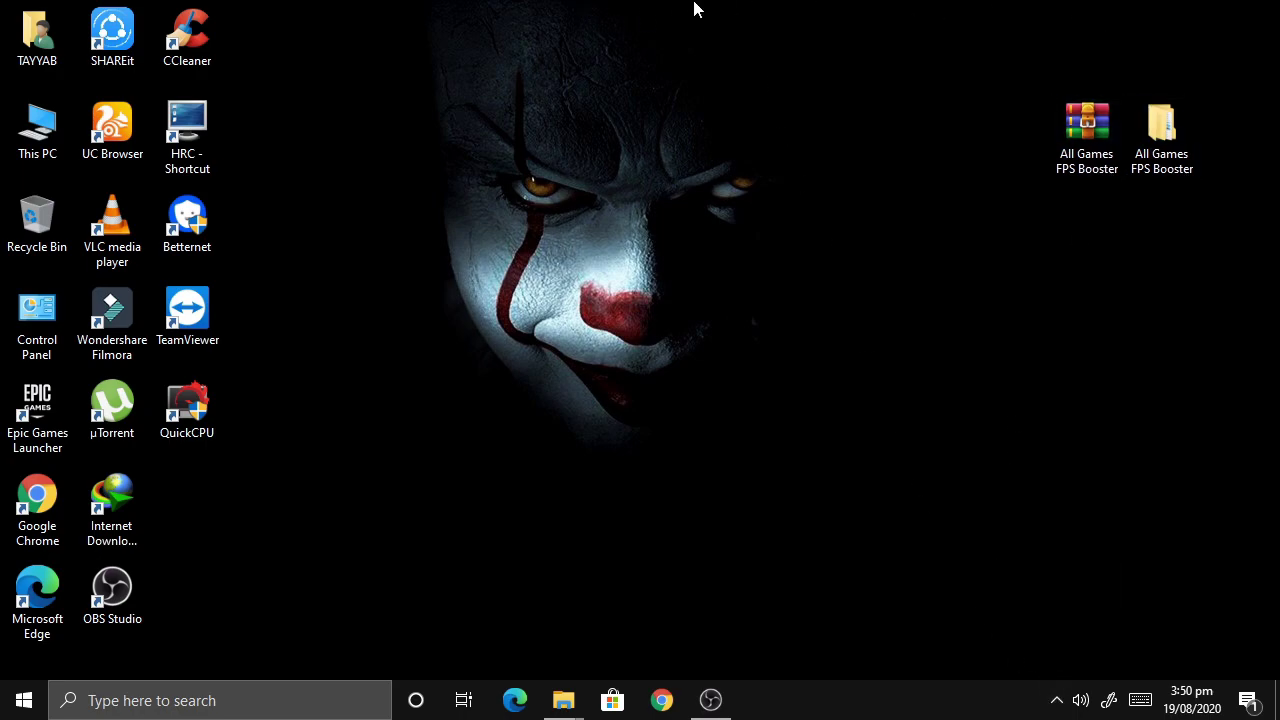
Refresh the desktop and open the Optimizations folder inside All Games FPS Booster > 3-Registry Optimizations
{"action": "right_click", "coordinate": [701, 197]}
{"action": "left_click", "coordinate": [730, 256]}
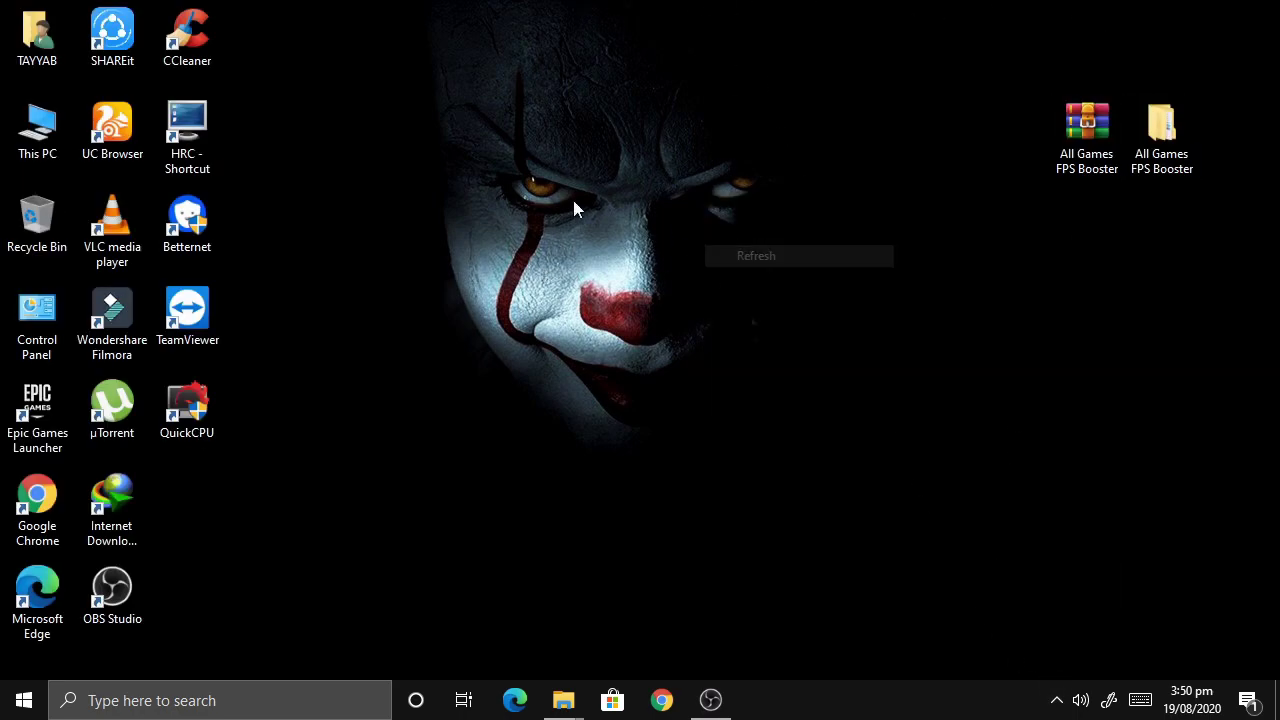
{"action": "double_click", "coordinate": [1180, 141]}
{"action": "double_click", "coordinate": [421, 187]}
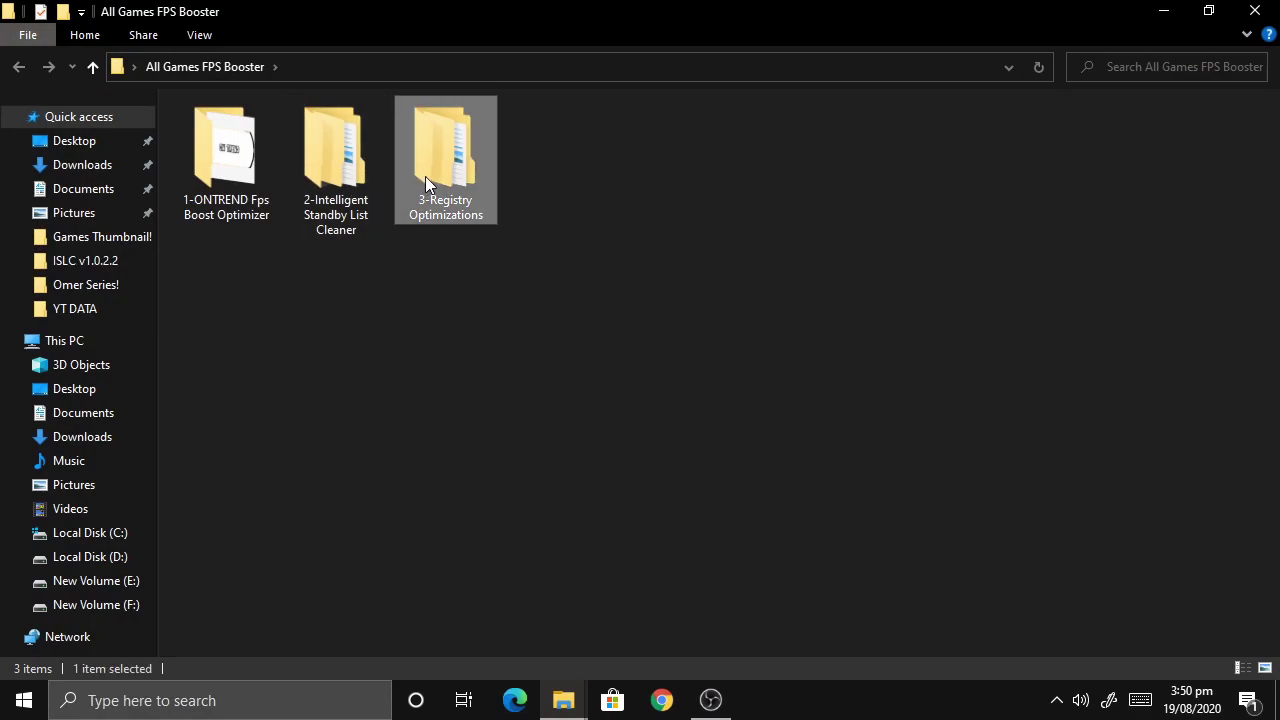
{"action": "double_click", "coordinate": [217, 132]}
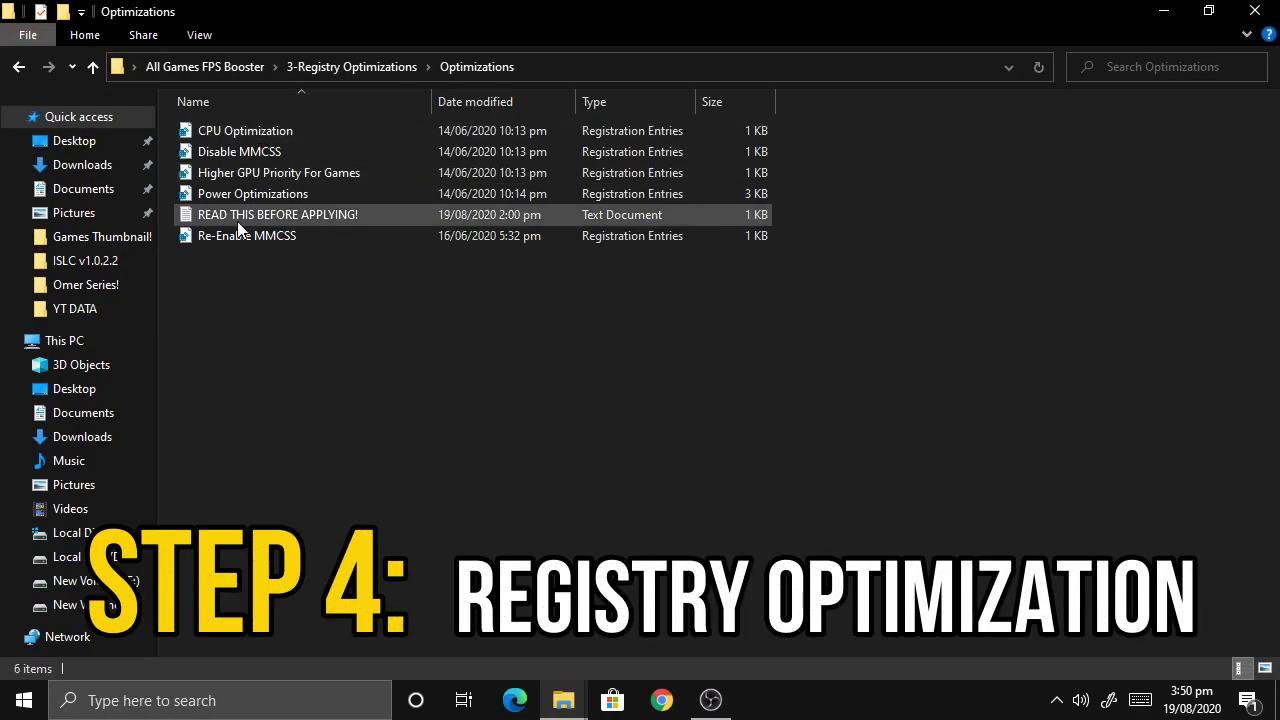
Merge the CPU Optimization, Higher GPU Priority For Games and Power Optimizations files into the registry
{"action": "left_click", "coordinate": [228, 131]}
{"action": "right_click", "coordinate": [228, 131]}
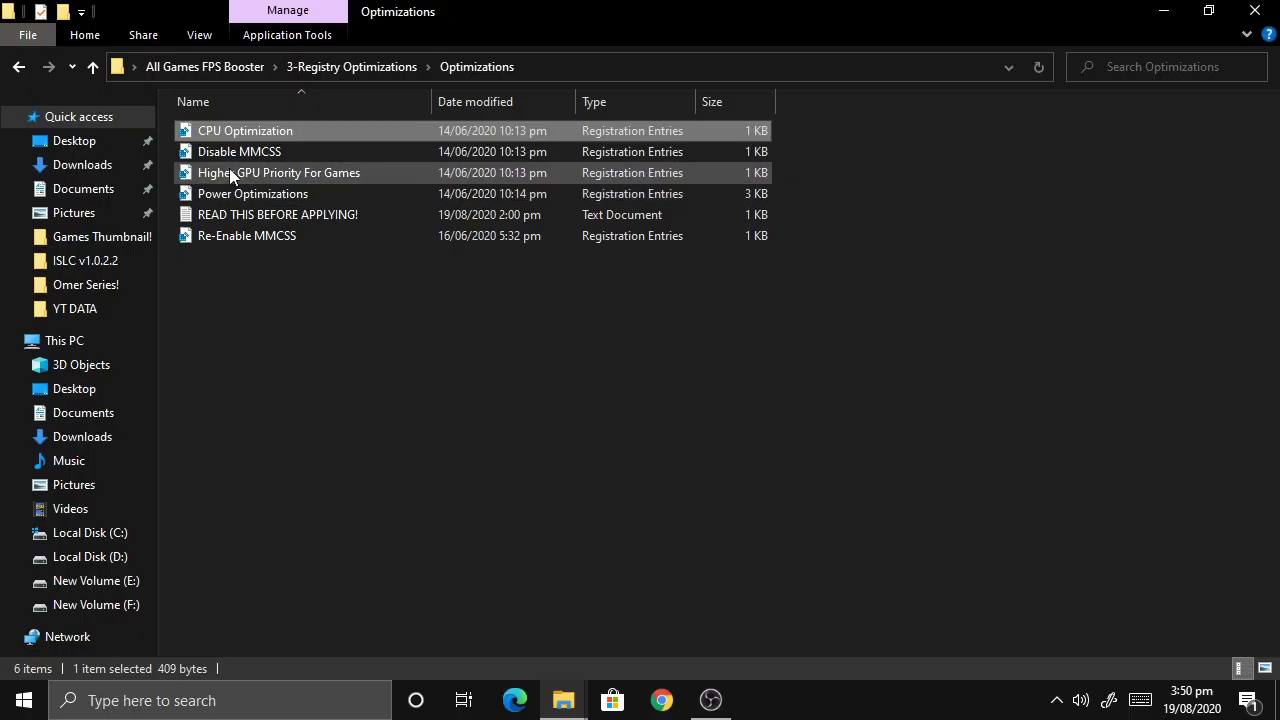
{"action": "right_click", "coordinate": [235, 172]}
{"action": "left_click", "coordinate": [348, 180]}
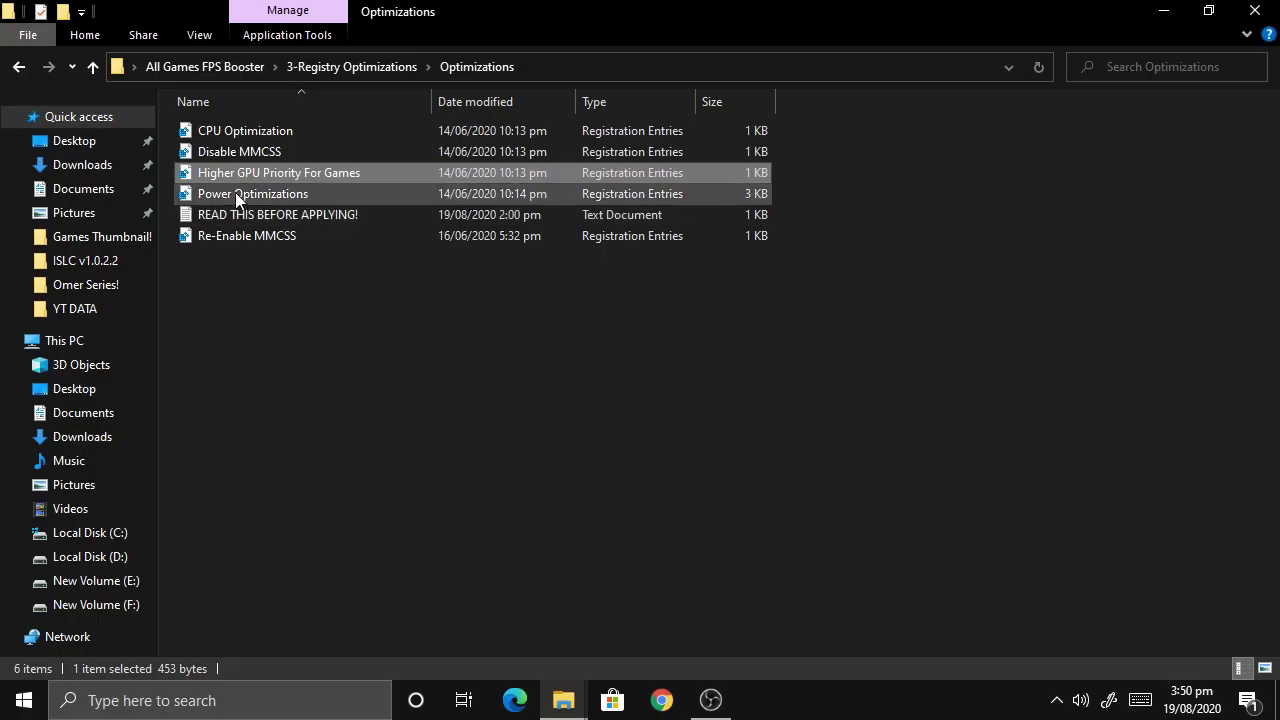
{"action": "right_click", "coordinate": [235, 192]}
{"action": "left_click", "coordinate": [301, 196]}
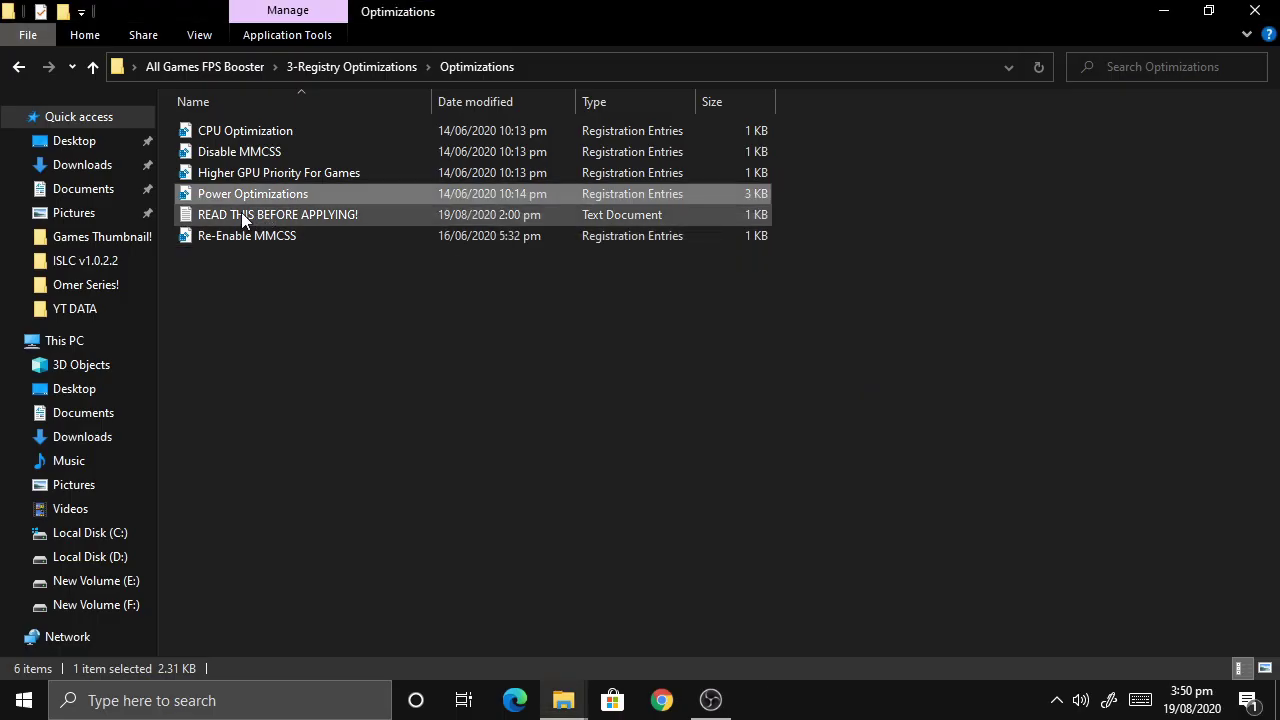
Open the READ THIS BEFORE APPLYING! text file, read the note about MMCSS, and close it without saving
{"action": "double_click", "coordinate": [243, 213]}
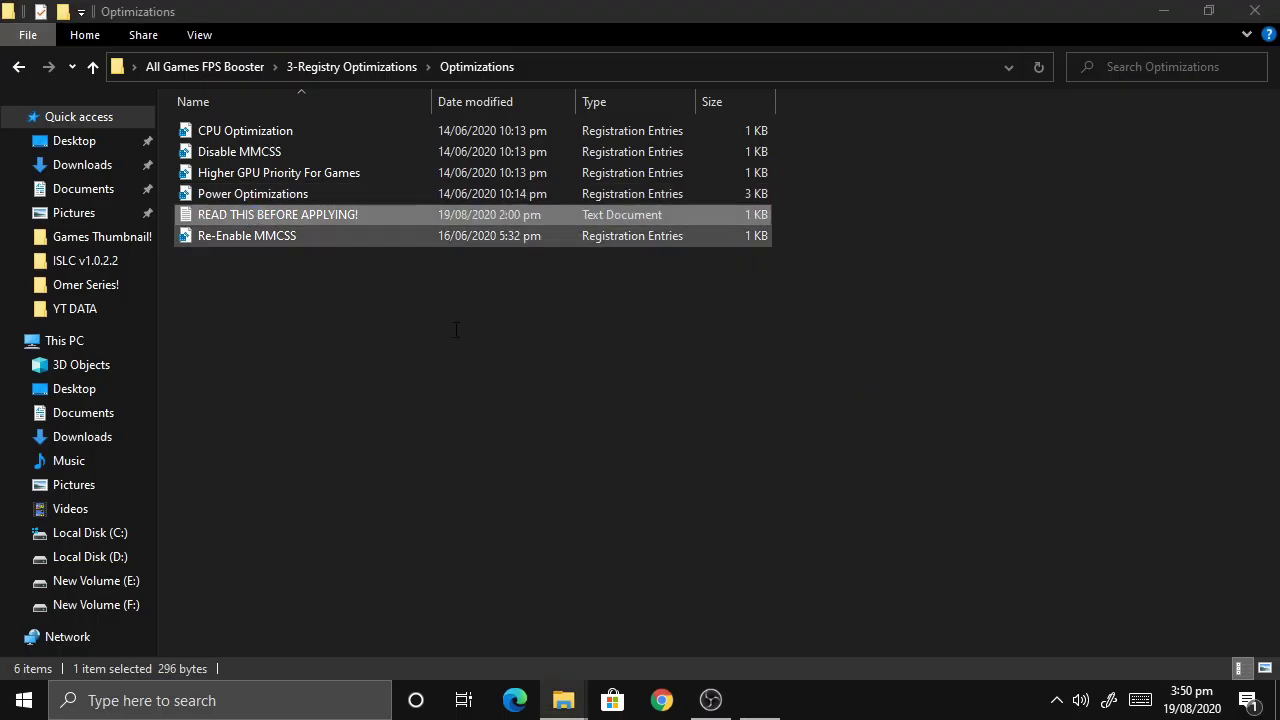
{"action": "left_click_drag", "start_coordinate": [573, 200], "coordinate": [636, 175]}
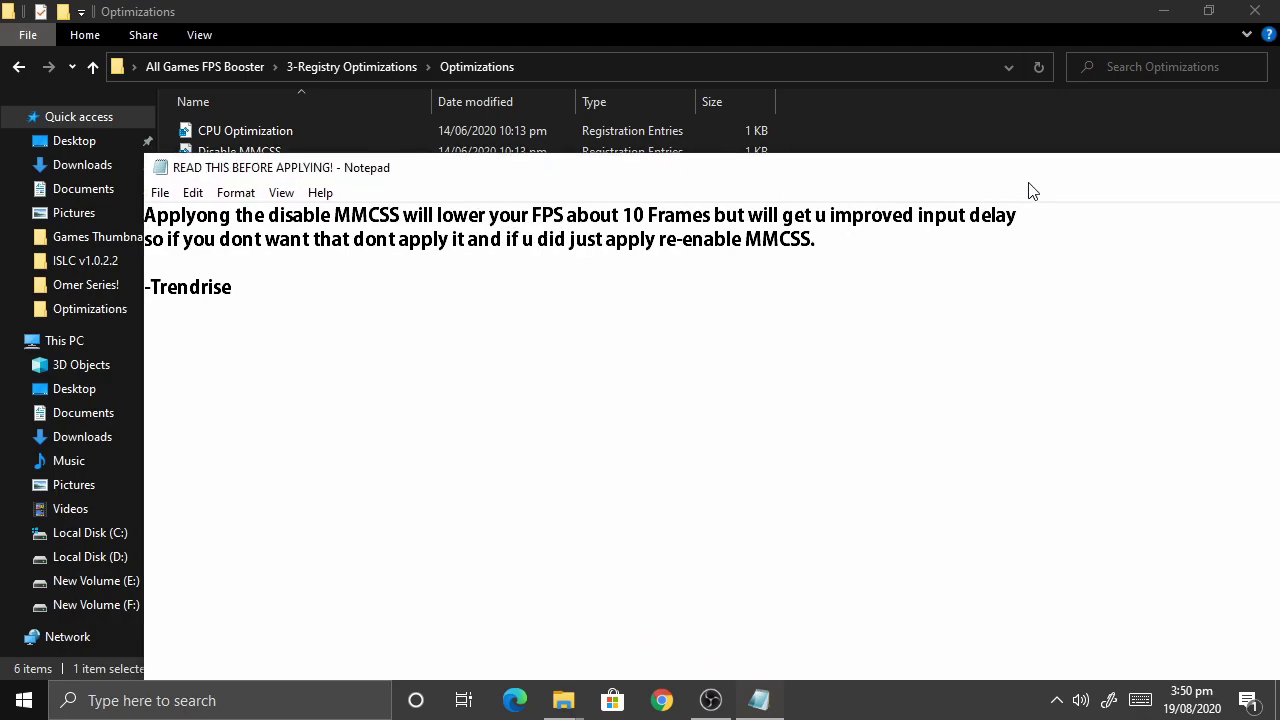
{"action": "double_click", "coordinate": [851, 166]}
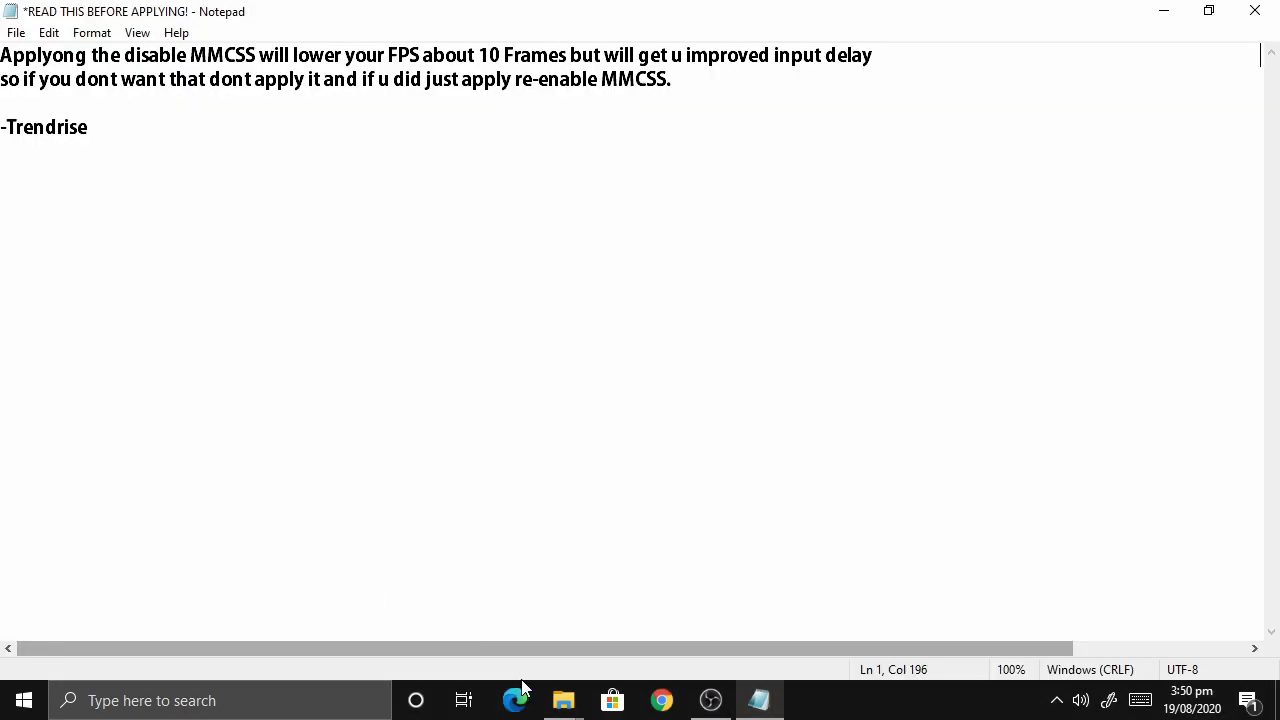
{"action": "left_click", "coordinate": [1208, 10]}
{"action": "left_click_drag", "start_coordinate": [546, 190], "coordinate": [799, 168]}
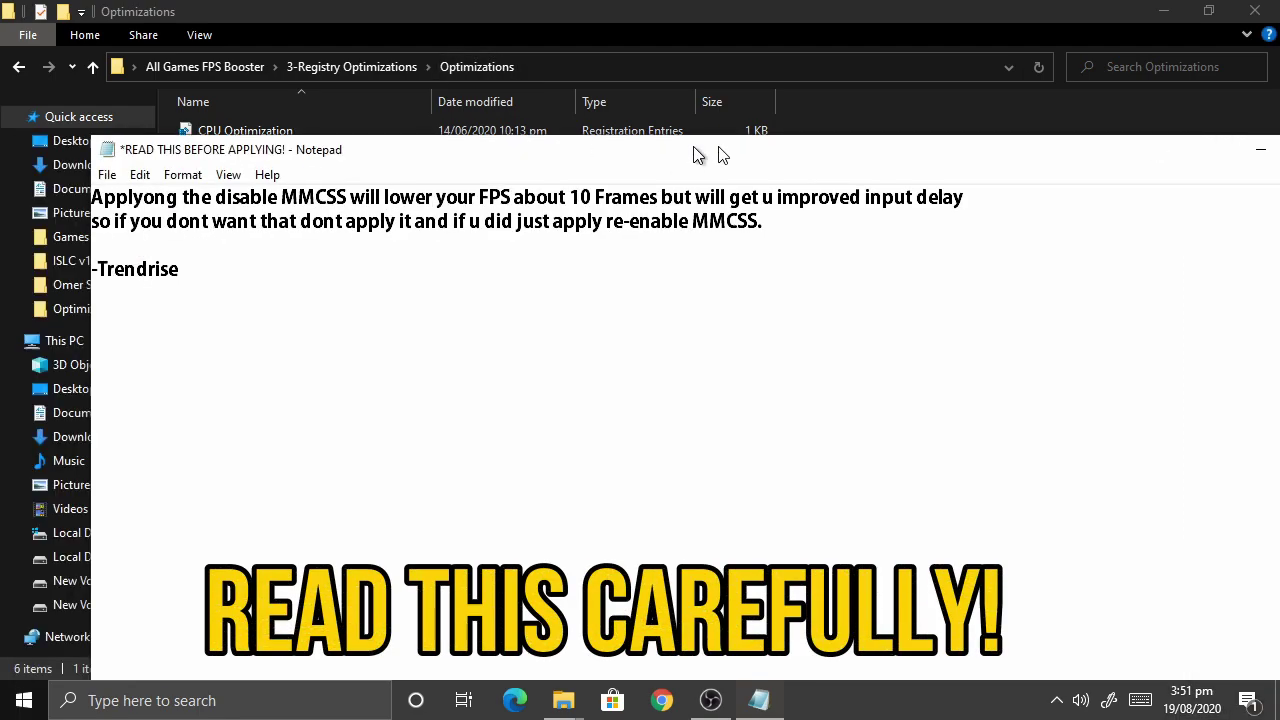
{"action": "left_click_drag", "start_coordinate": [883, 241], "coordinate": [150, 194]}
{"action": "left_click", "coordinate": [969, 212]}
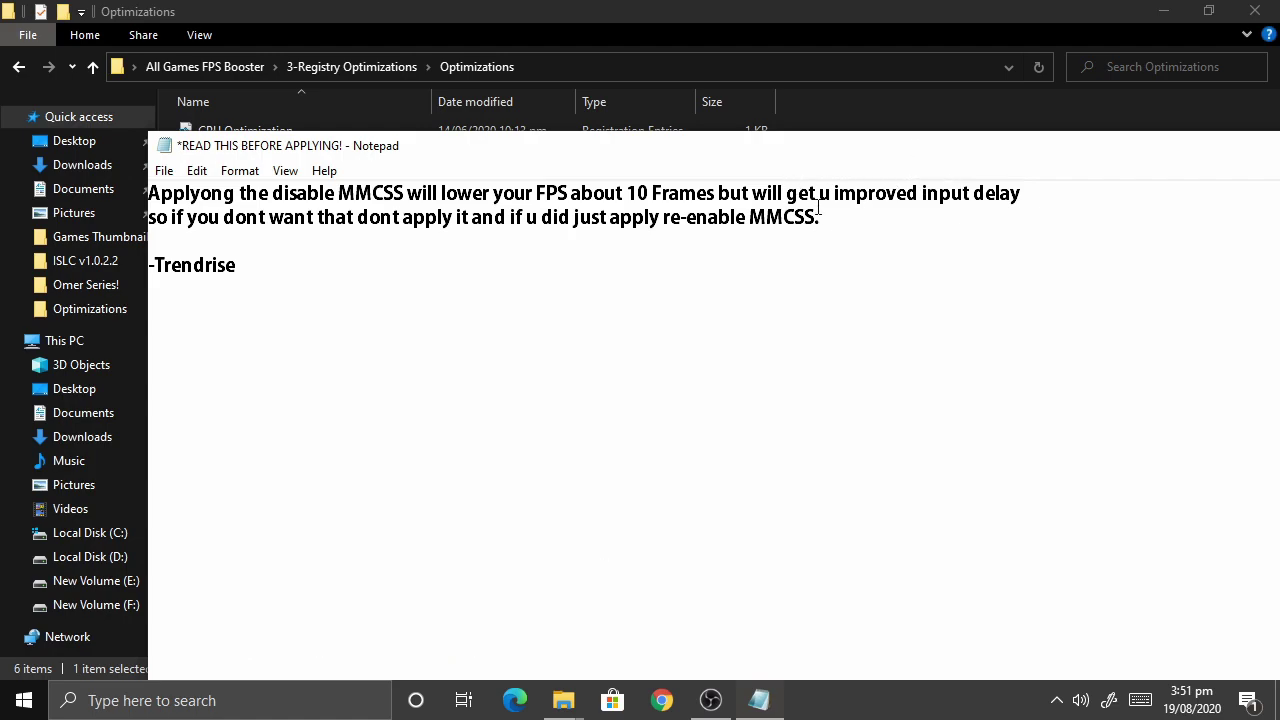
{"action": "left_click_drag", "start_coordinate": [688, 132], "coordinate": [688, 129]}
{"action": "left_click_drag", "start_coordinate": [598, 150], "coordinate": [503, 151]}
{"action": "left_click_drag", "start_coordinate": [1030, 158], "coordinate": [787, 160]}
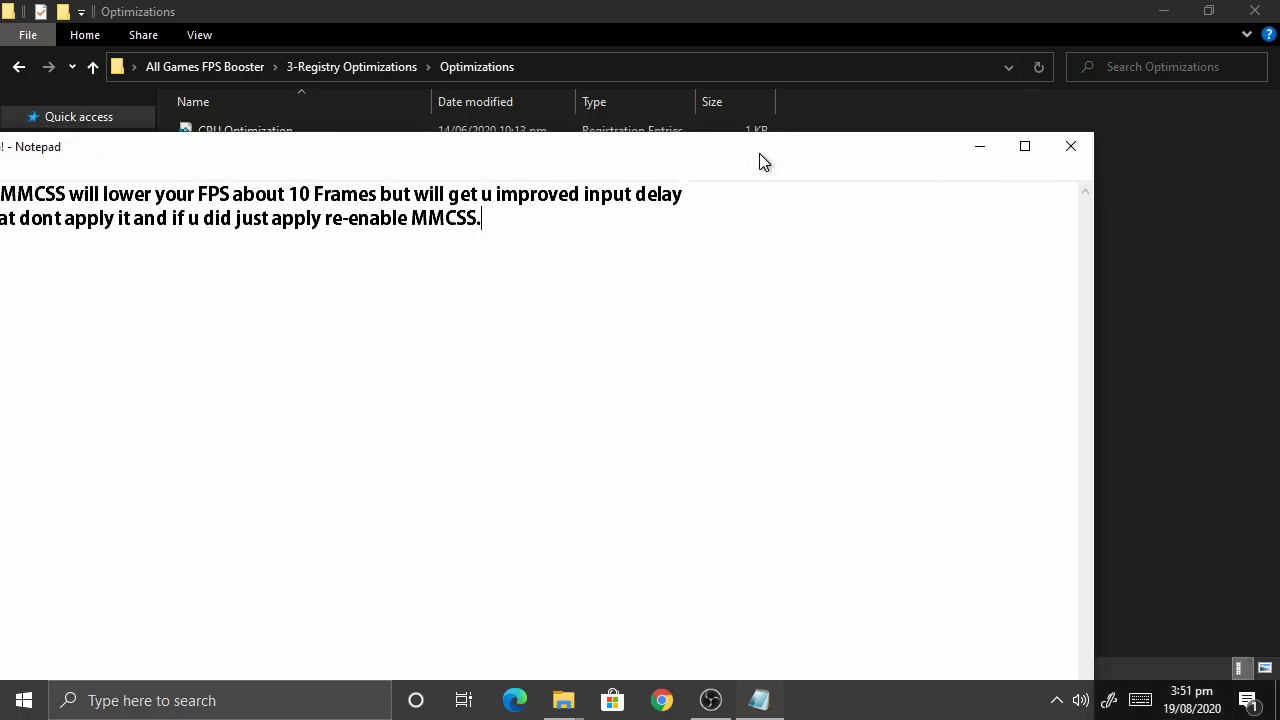
{"action": "left_click", "coordinate": [1077, 157]}
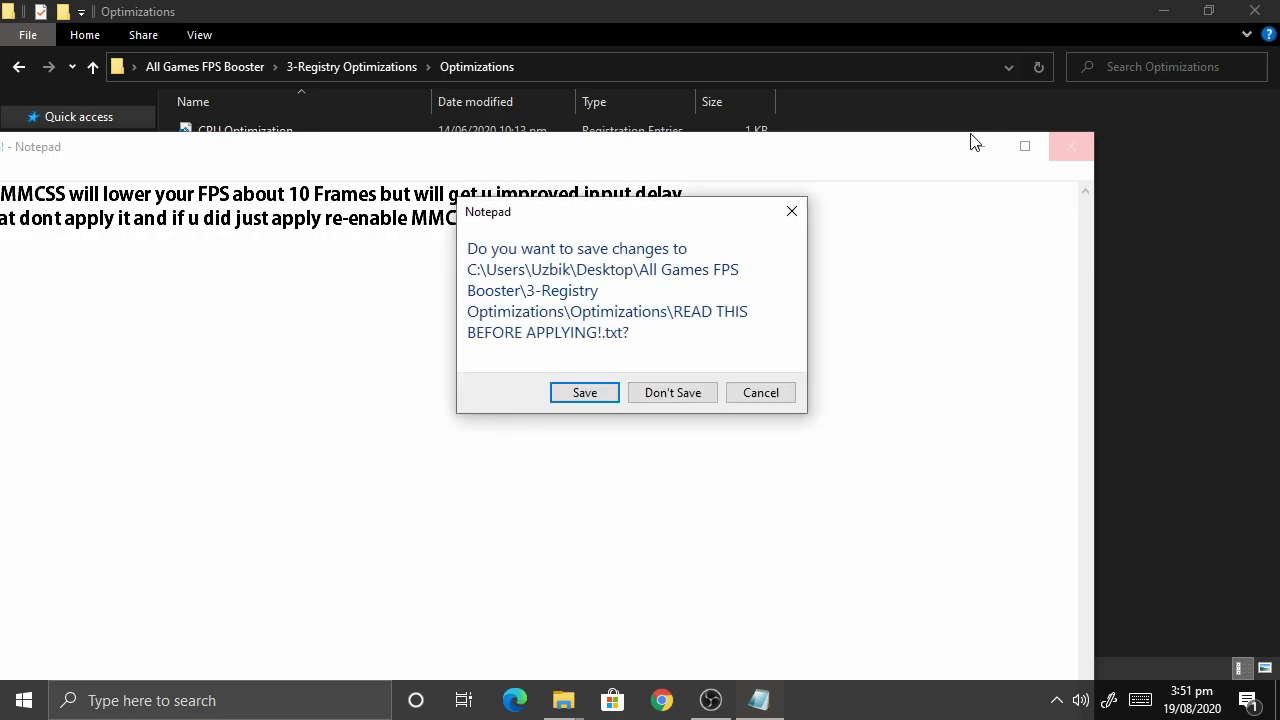
{"action": "left_click", "coordinate": [664, 392]}
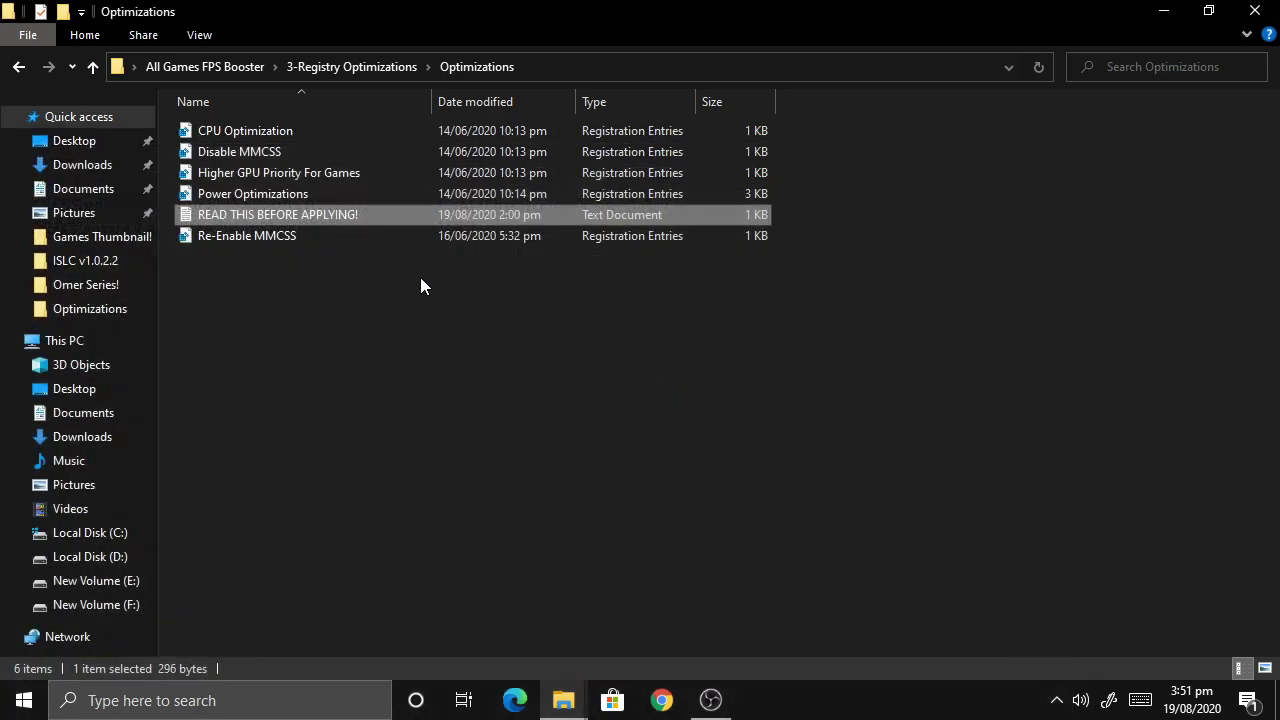
Select the Disable MMCSS registry file, followed by the Re-Enable MMCSS file
{"action": "left_click", "coordinate": [255, 151]}
{"action": "left_click", "coordinate": [265, 236]}
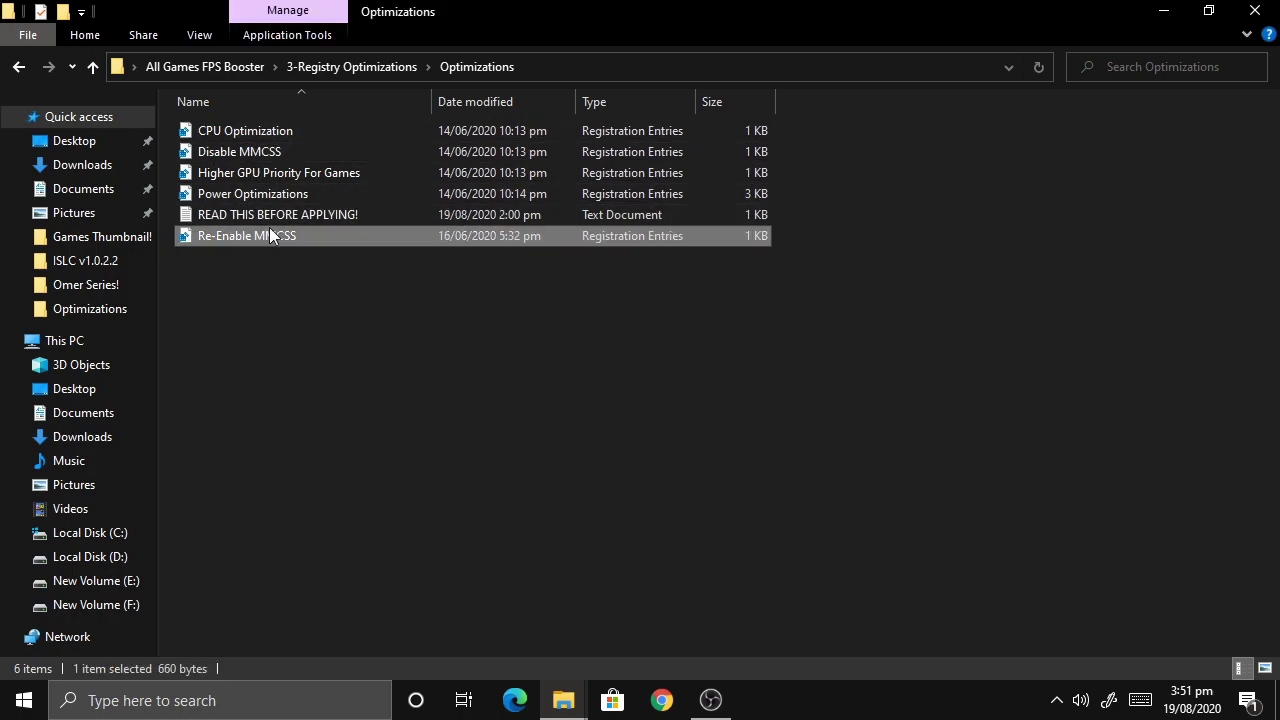
Run the Disable MMCSS registry file, and return to a refreshed desktop with the folder window closed
{"action": "double_click", "coordinate": [250, 151]}
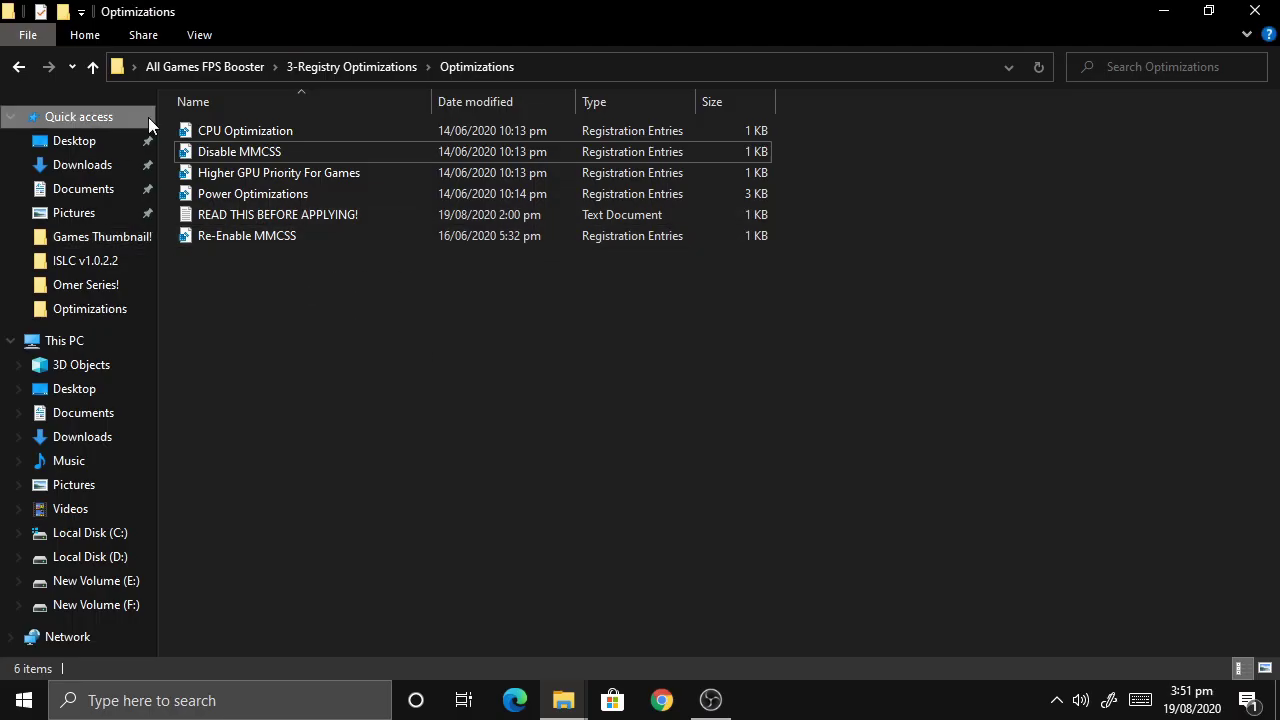
{"action": "left_click", "coordinate": [20, 67]}
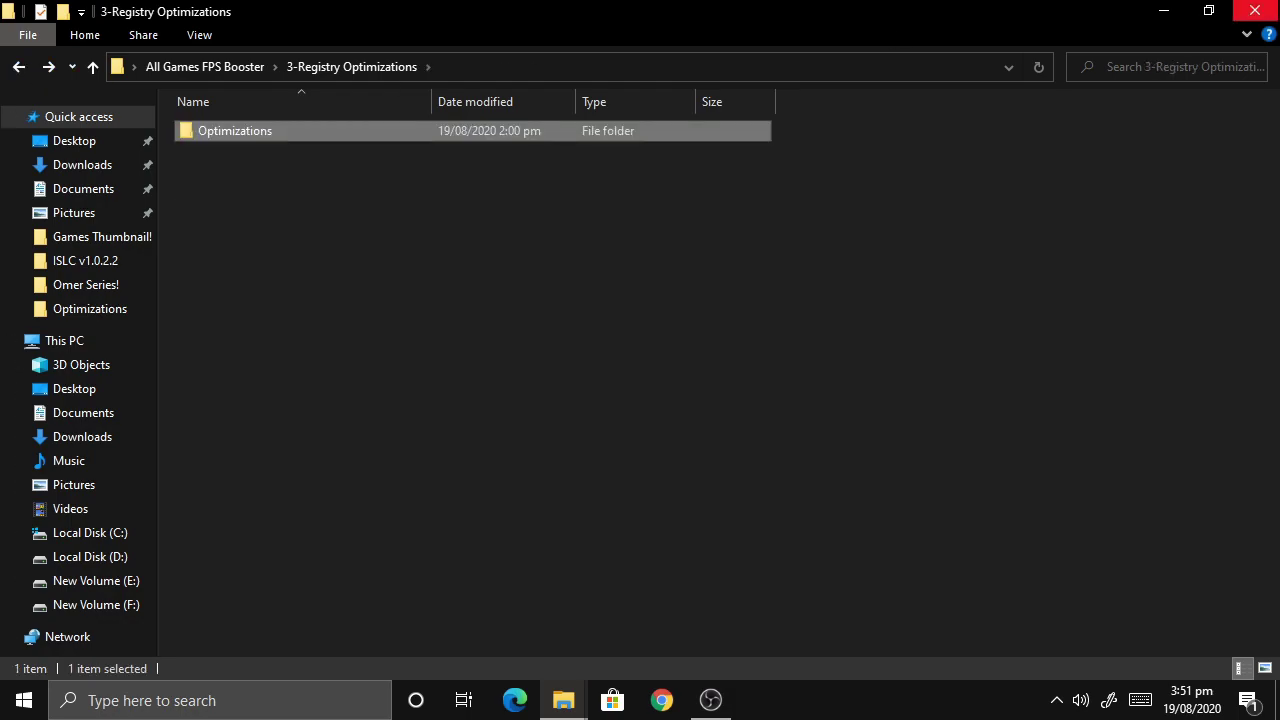
{"action": "left_click", "coordinate": [1254, 11]}
{"action": "right_click", "coordinate": [282, 222]}
{"action": "left_click", "coordinate": [314, 277]}
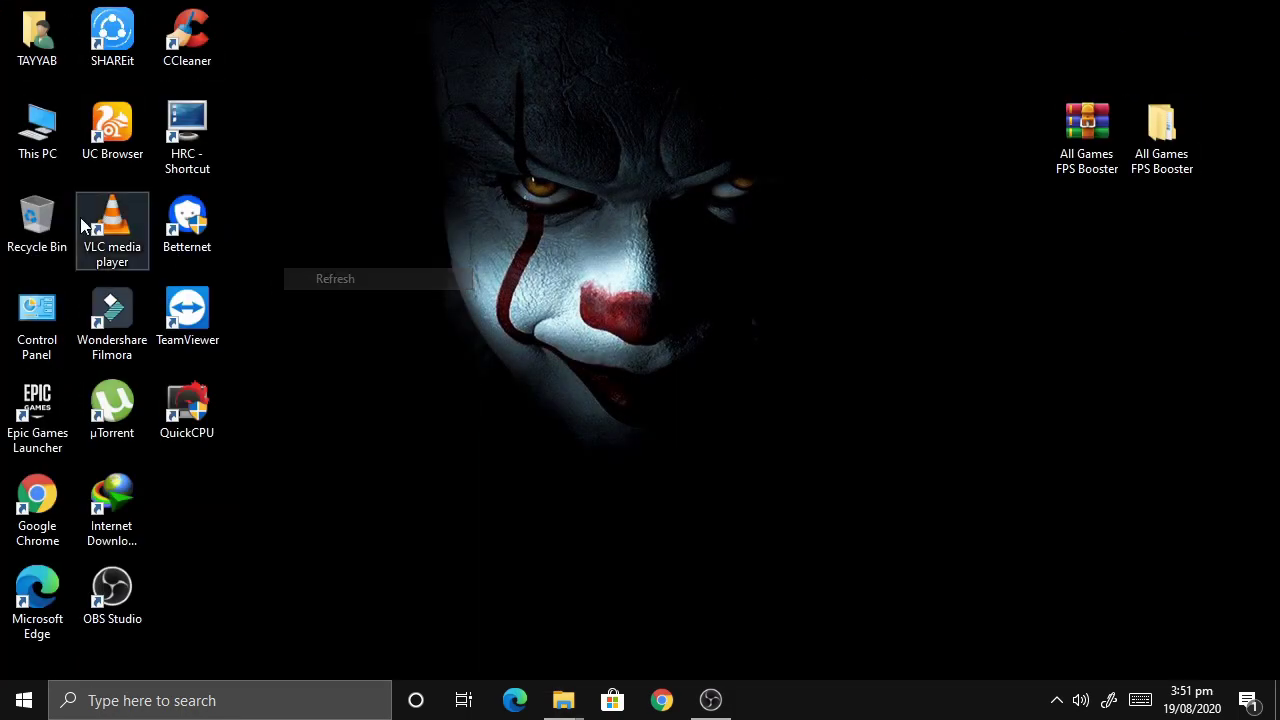
Open the computer's system properties and bring up the advanced Performance Options
{"action": "right_click", "coordinate": [33, 158]}
{"action": "left_click", "coordinate": [105, 369]}
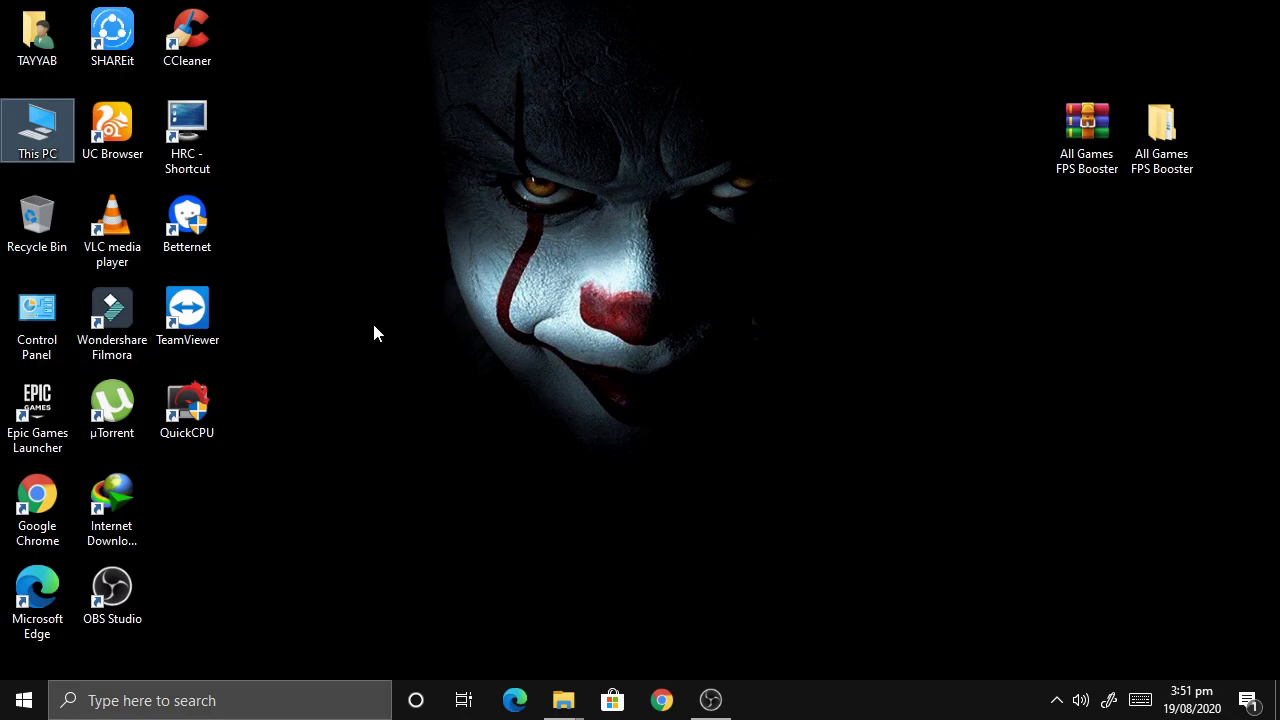
{"action": "left_click", "coordinate": [303, 203]}
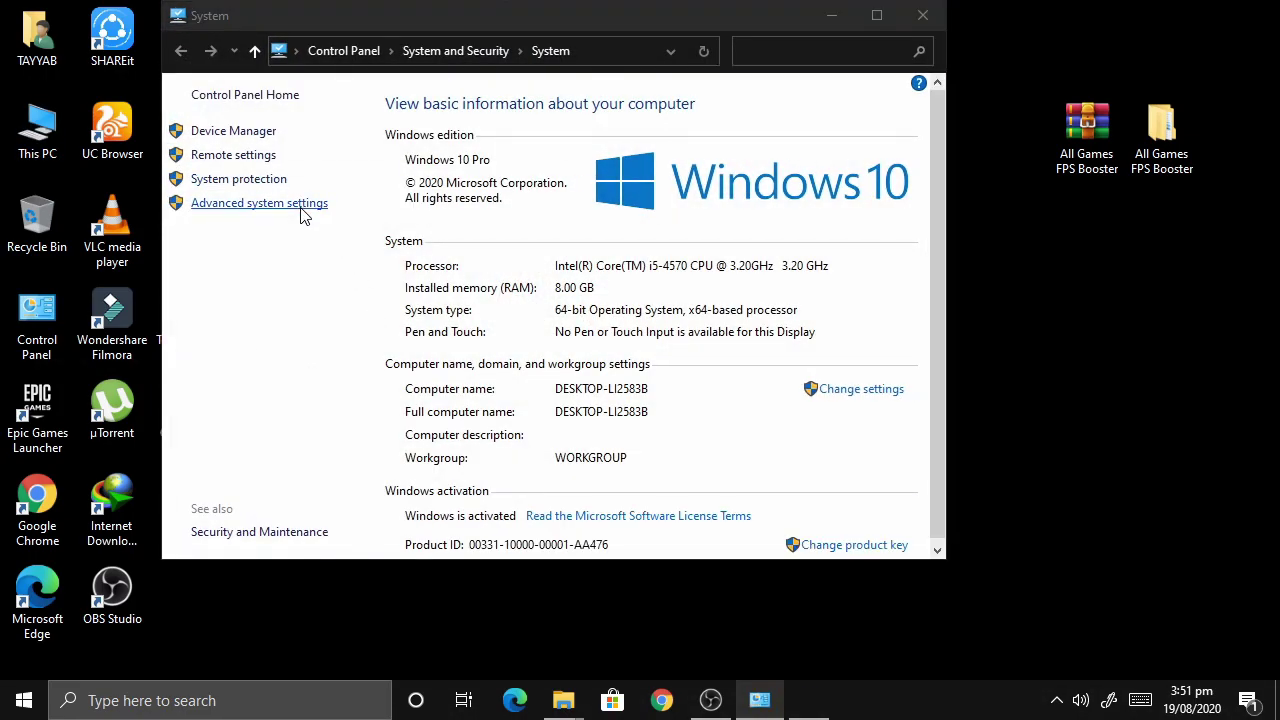
{"action": "left_click_drag", "start_coordinate": [340, 171], "coordinate": [600, 39]}
{"action": "left_click", "coordinate": [762, 226]}
Adjust visual effects for best performance, keeping only smooth screen font edges and thumbnails instead of icons, and apply the settings
{"action": "left_click", "coordinate": [533, 192]}
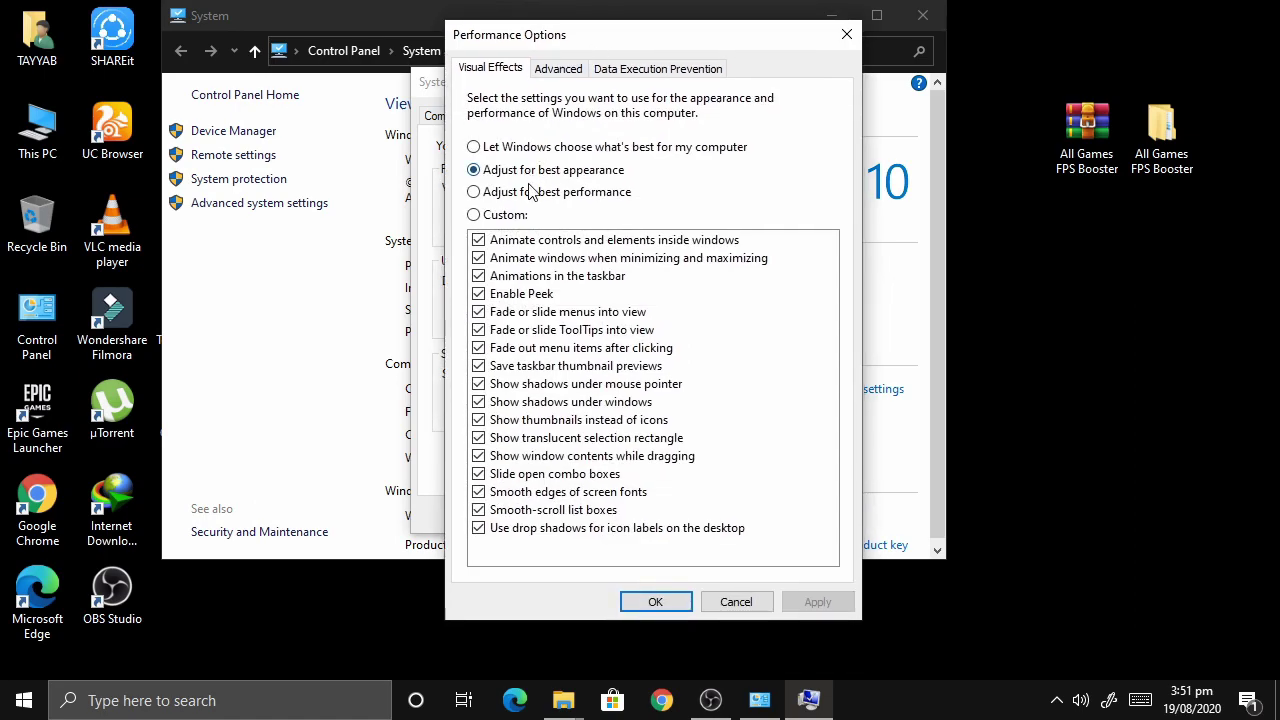
{"action": "left_click", "coordinate": [479, 493]}
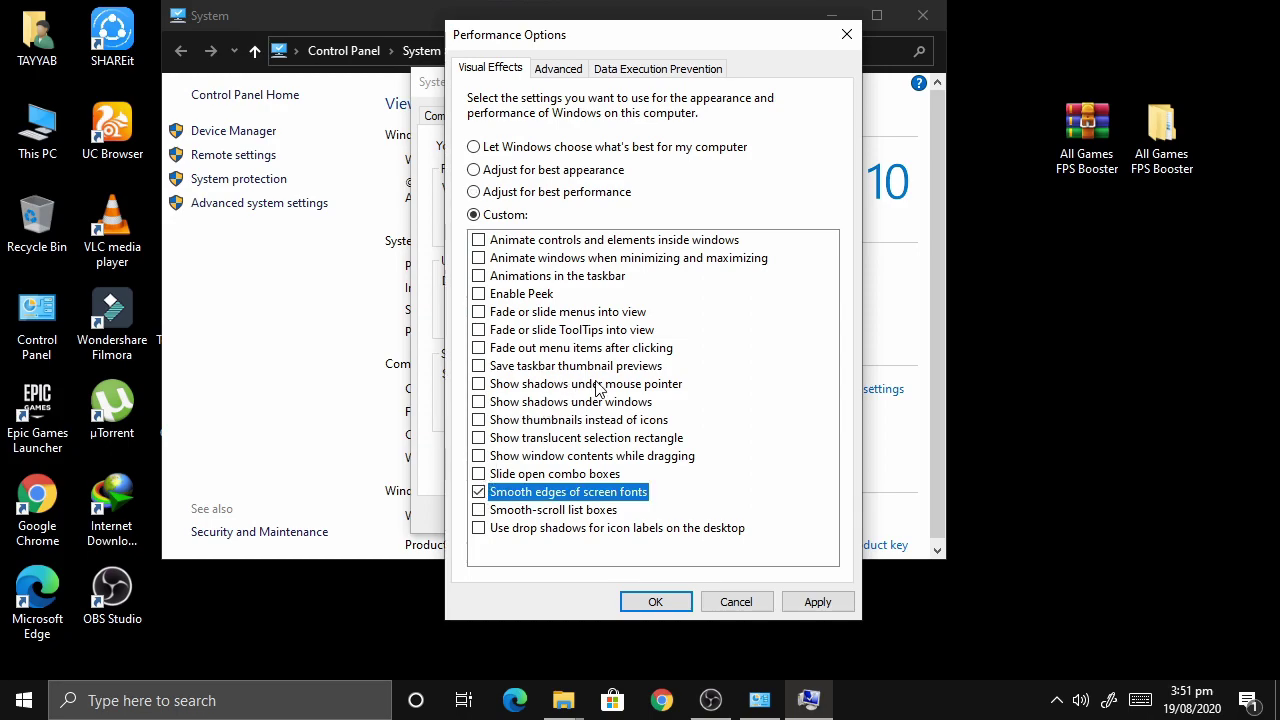
{"action": "left_click", "coordinate": [480, 421]}
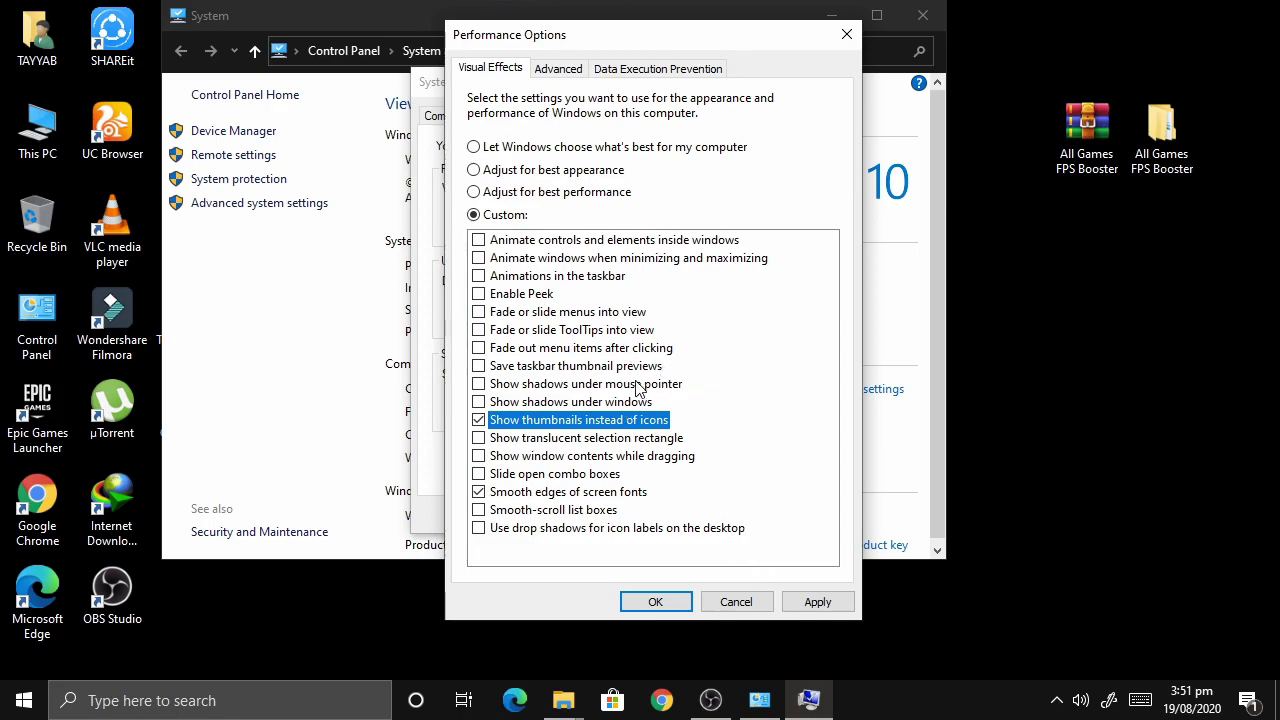
{"action": "left_click", "coordinate": [818, 602]}
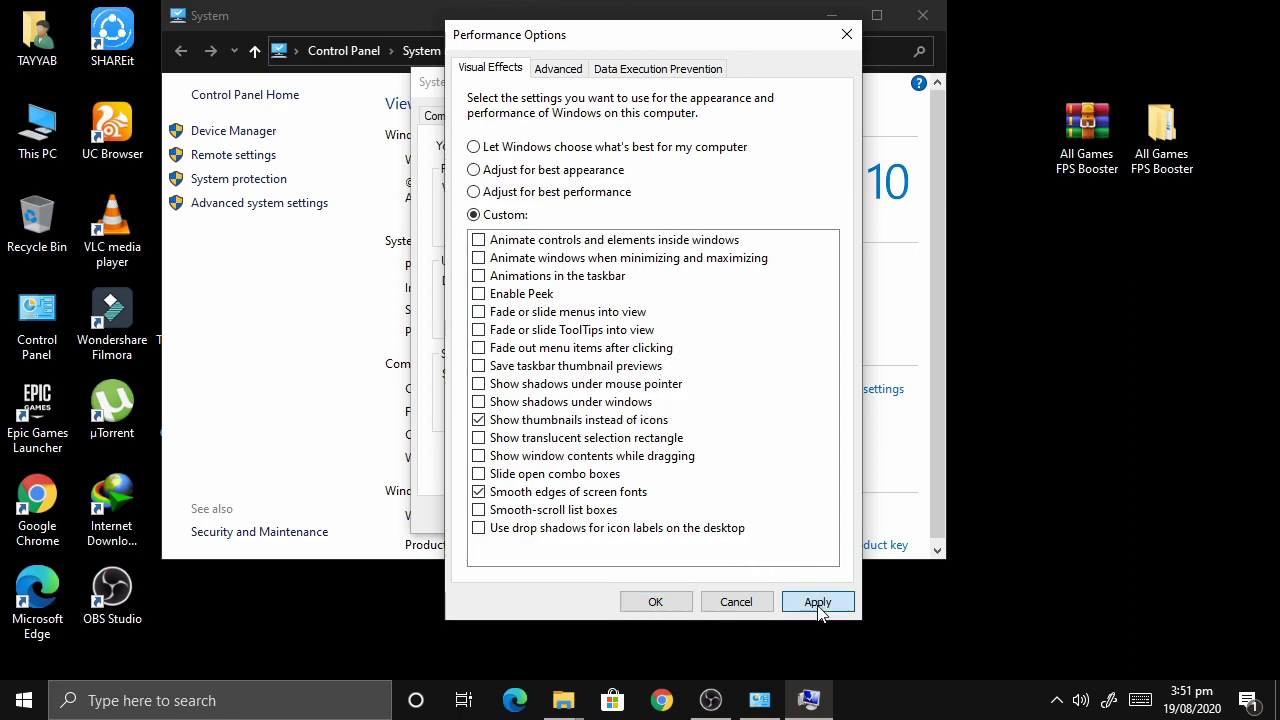
{"action": "left_click", "coordinate": [656, 601]}
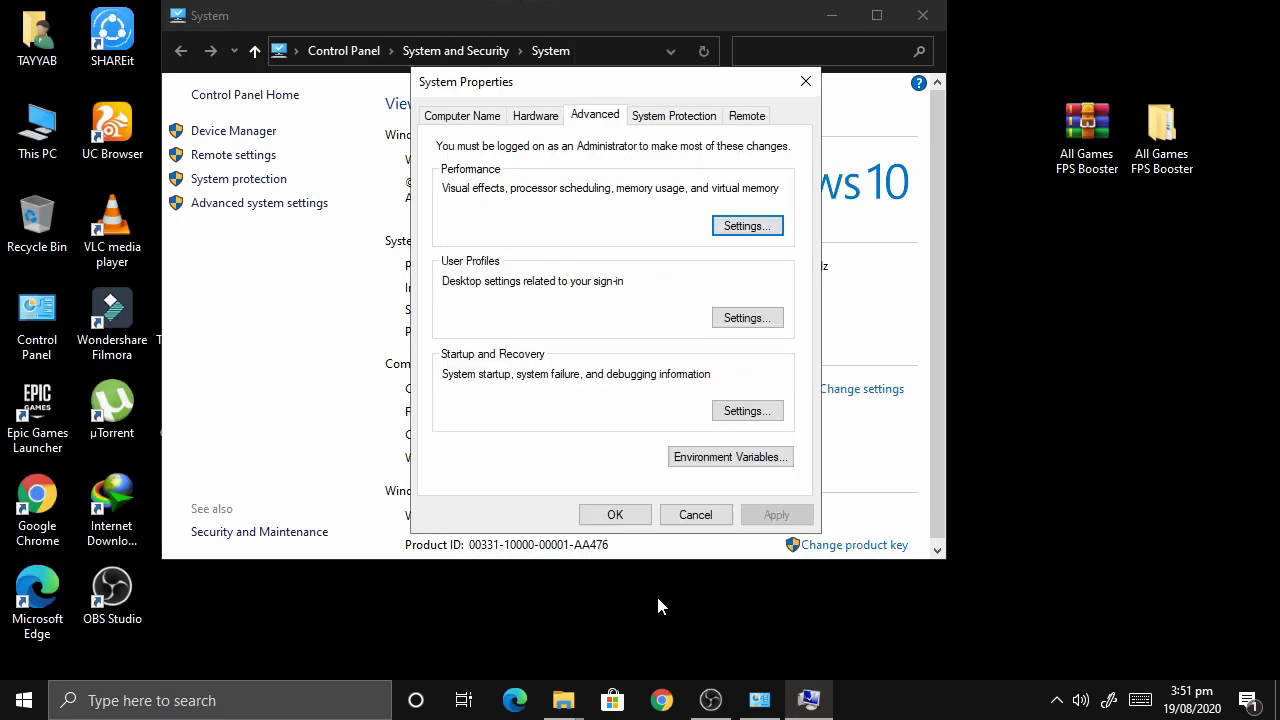
{"action": "left_click", "coordinate": [615, 514]}
{"action": "left_click", "coordinate": [918, 18]}
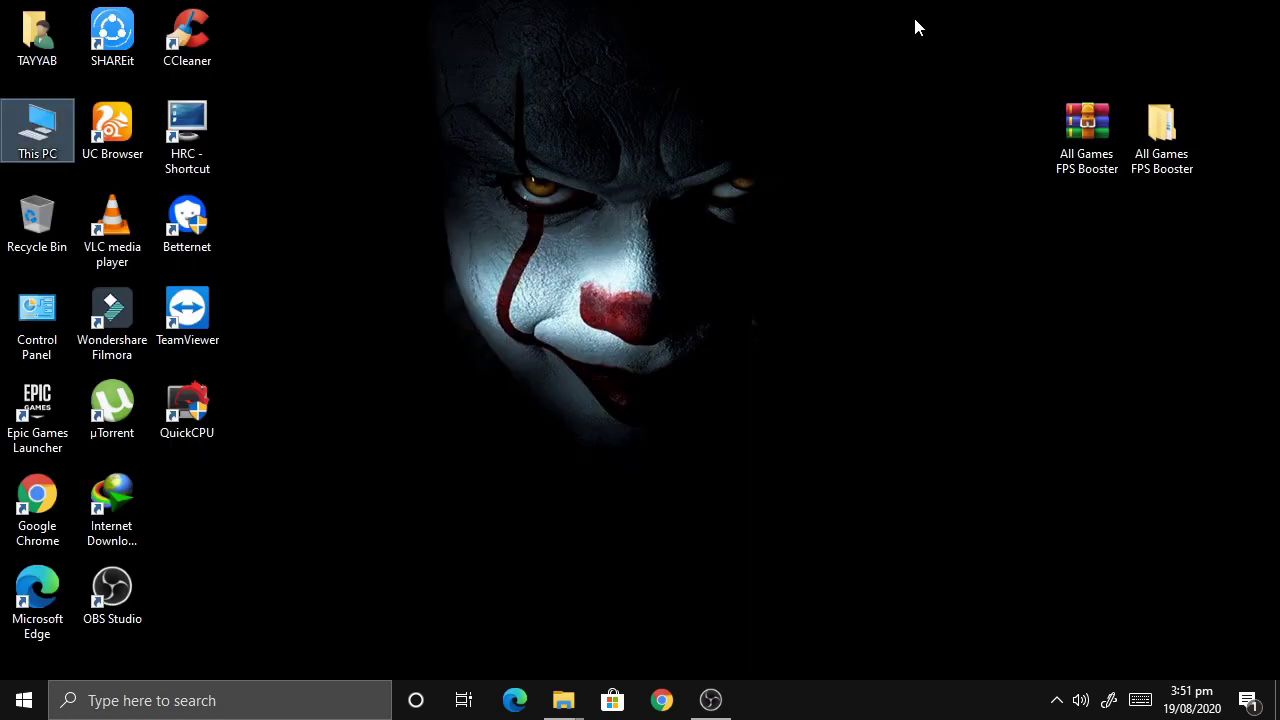
Refresh the desktop and move the All Games FPS Booster archive and folder up to the desktop's corner
{"action": "right_click", "coordinate": [800, 232]}
{"action": "left_click", "coordinate": [873, 298]}
{"action": "left_click_drag", "start_coordinate": [971, 44], "coordinate": [1200, 180]}
{"action": "left_click_drag", "start_coordinate": [1102, 125], "coordinate": [1168, 58]}
{"action": "left_click", "coordinate": [990, 529]}
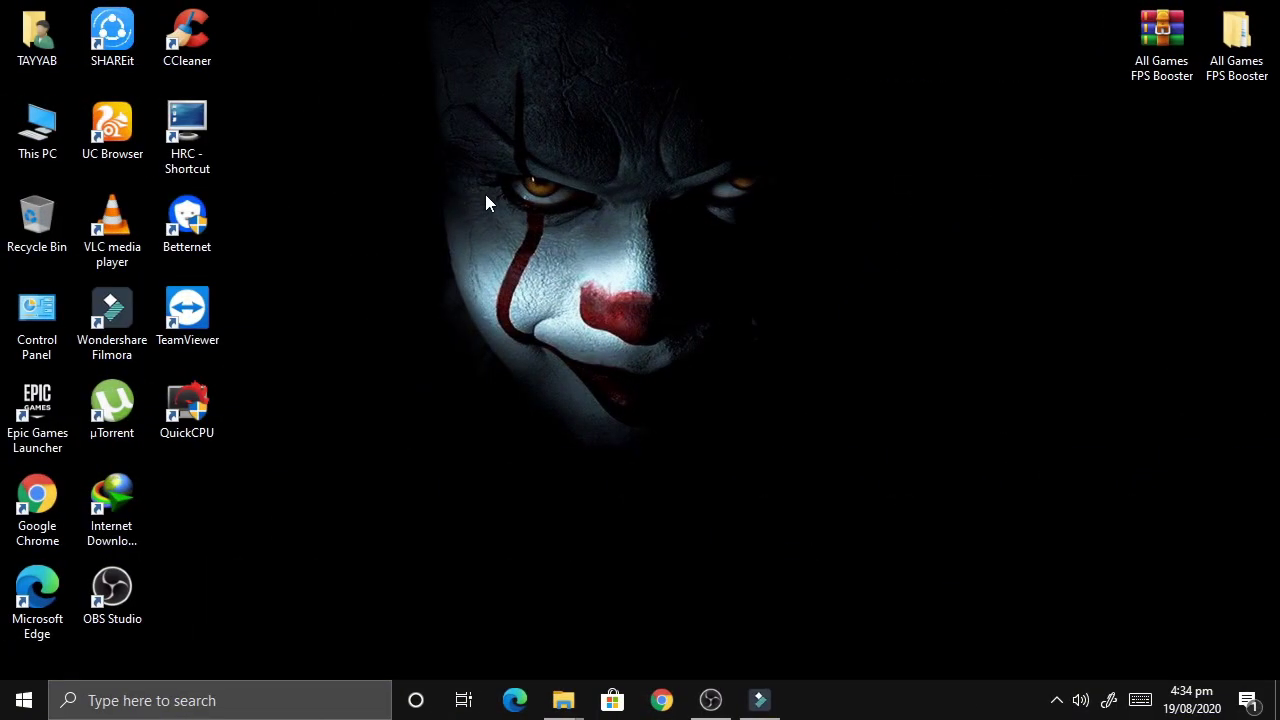
Search for the Run dialog and launch services.msc from it
{"action": "right_click", "coordinate": [489, 203]}
{"action": "left_click", "coordinate": [24, 700]}
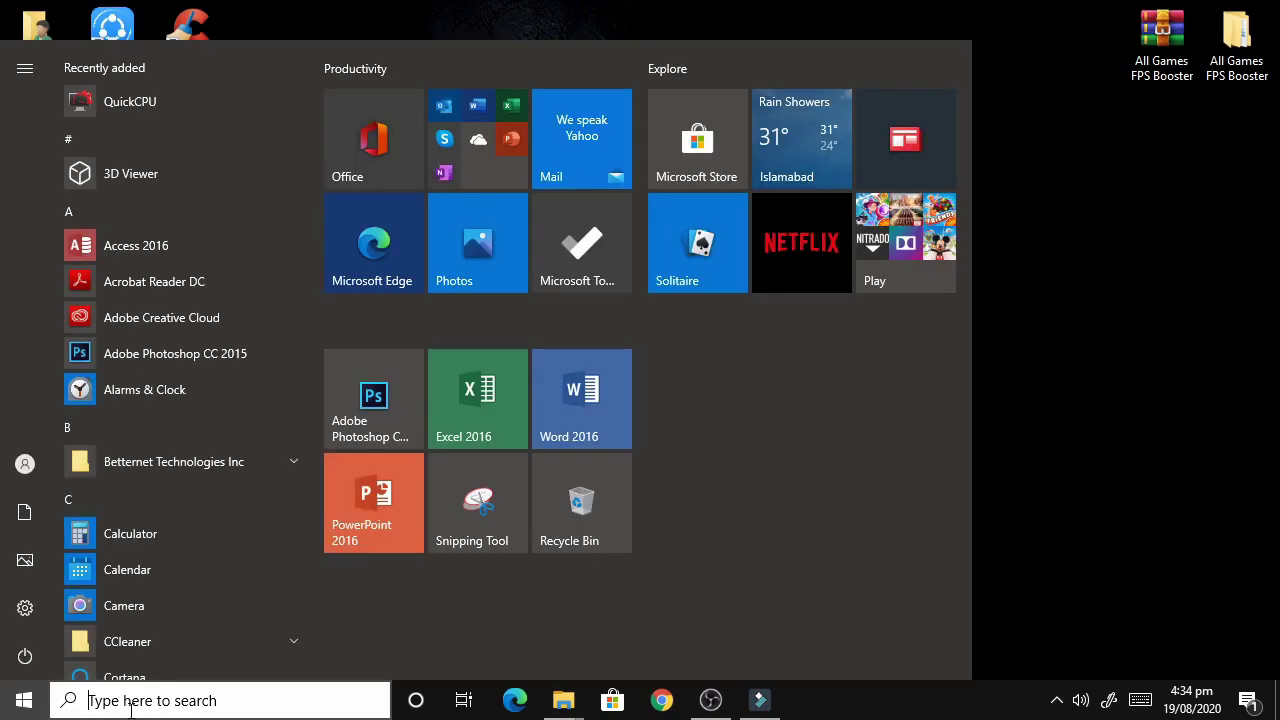
{"action": "type", "text": "run"}
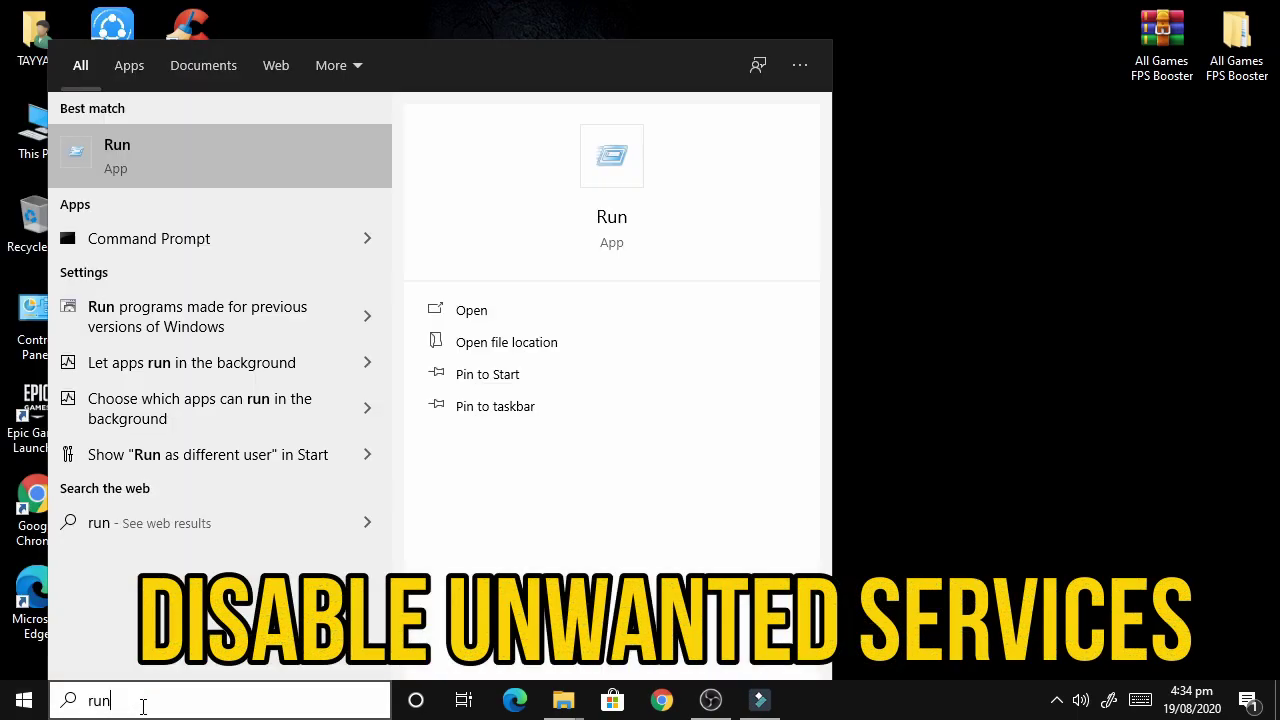
{"action": "key", "text": "Return"}
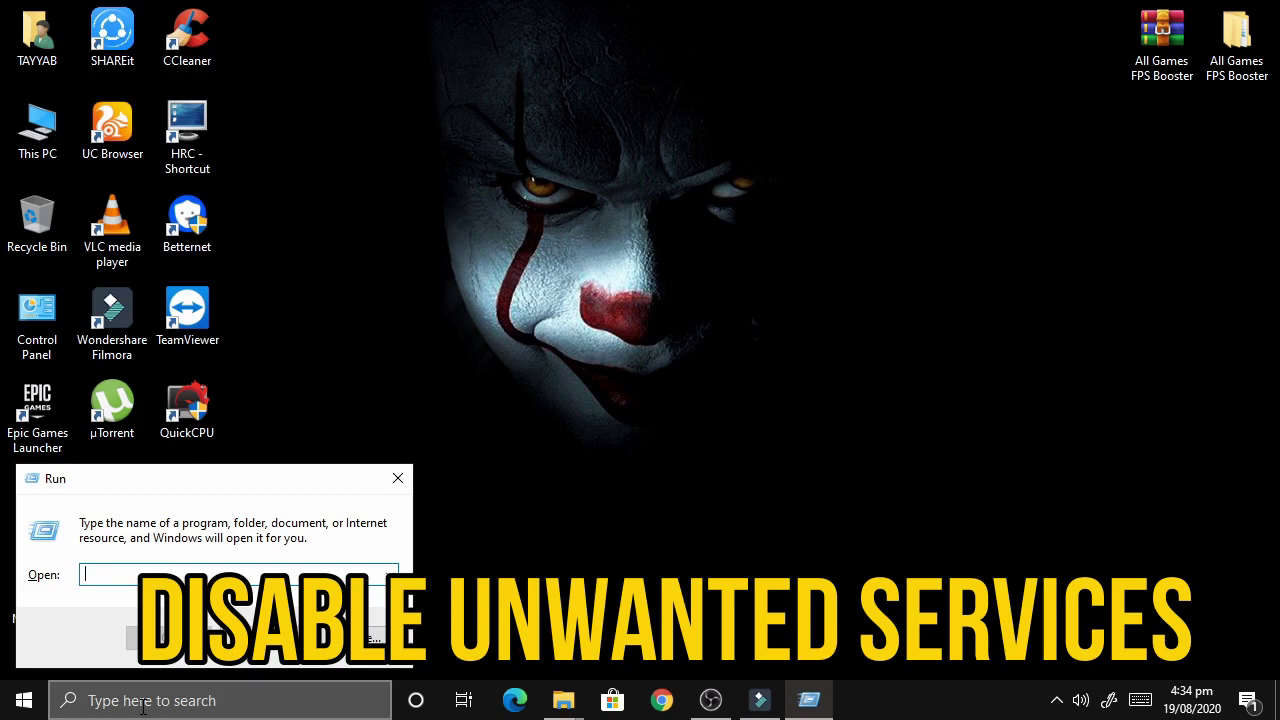
{"action": "type", "text": "services."}
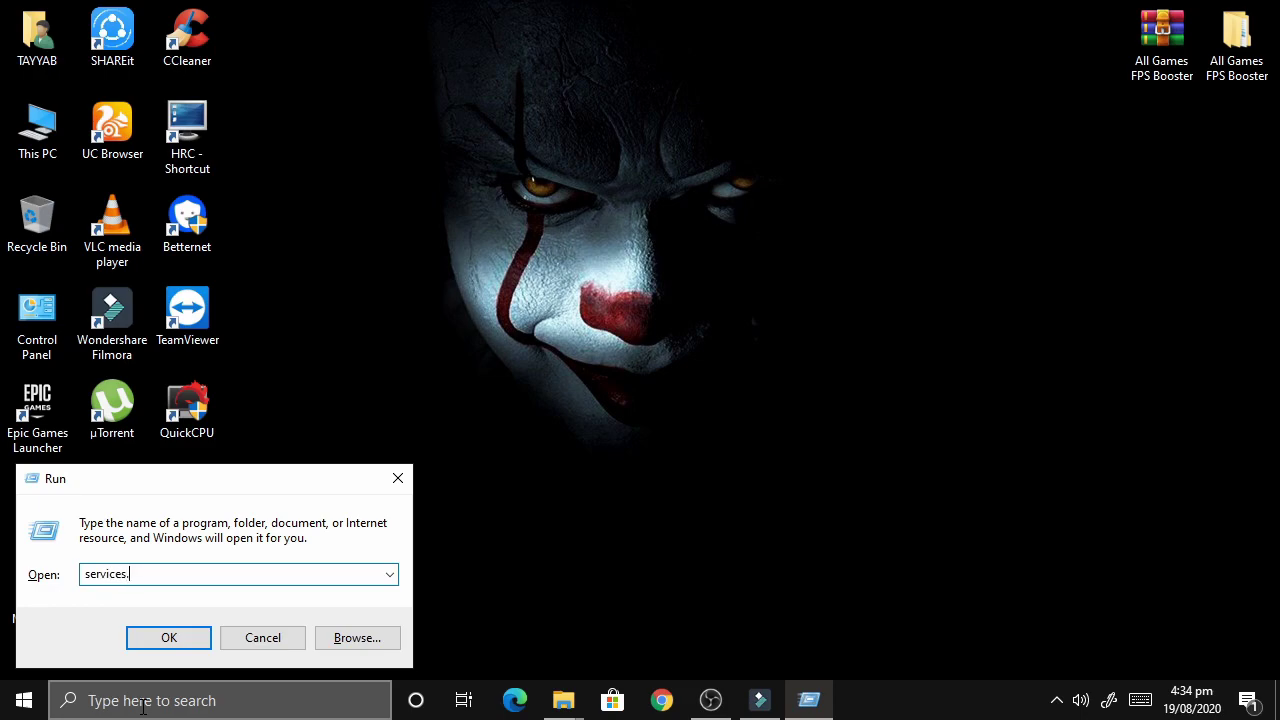
{"action": "type", "text": "msc"}
{"action": "key", "text": "Return"}
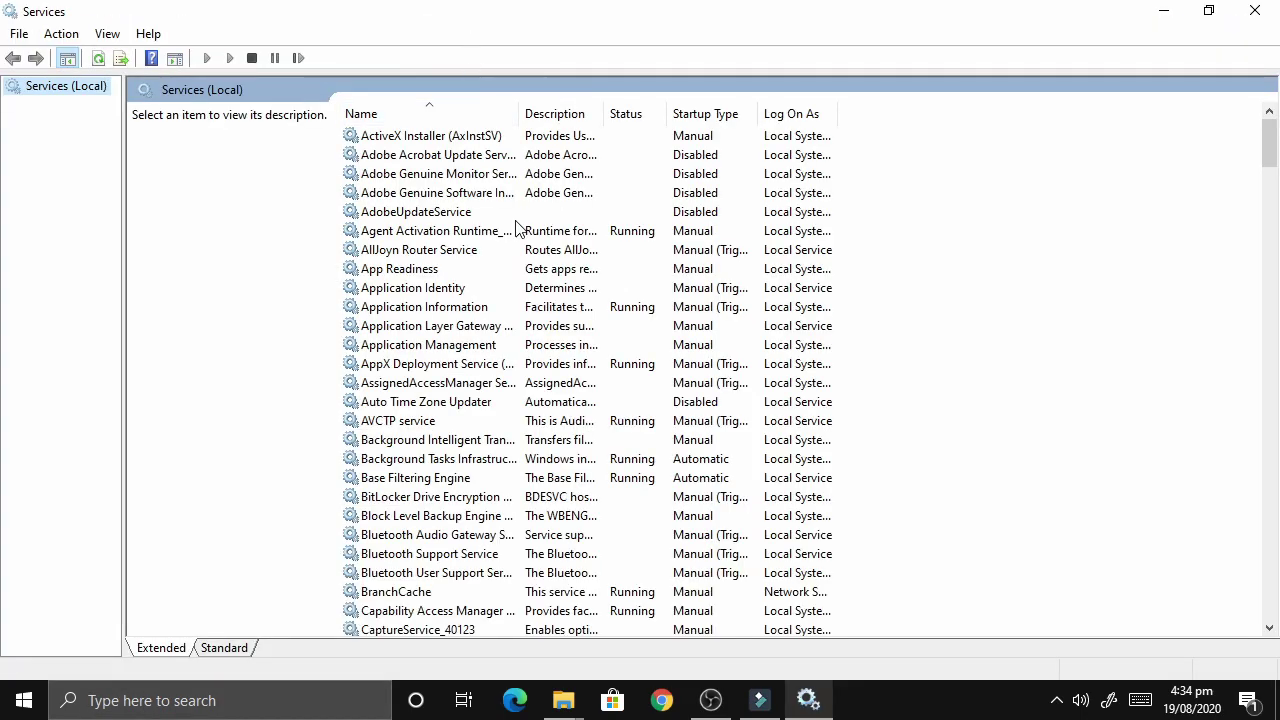
Set the startup type of the Xbox Live Auth Manager service to Disabled and apply it
{"action": "left_click_drag", "start_coordinate": [1268, 145], "coordinate": [1260, 652]}
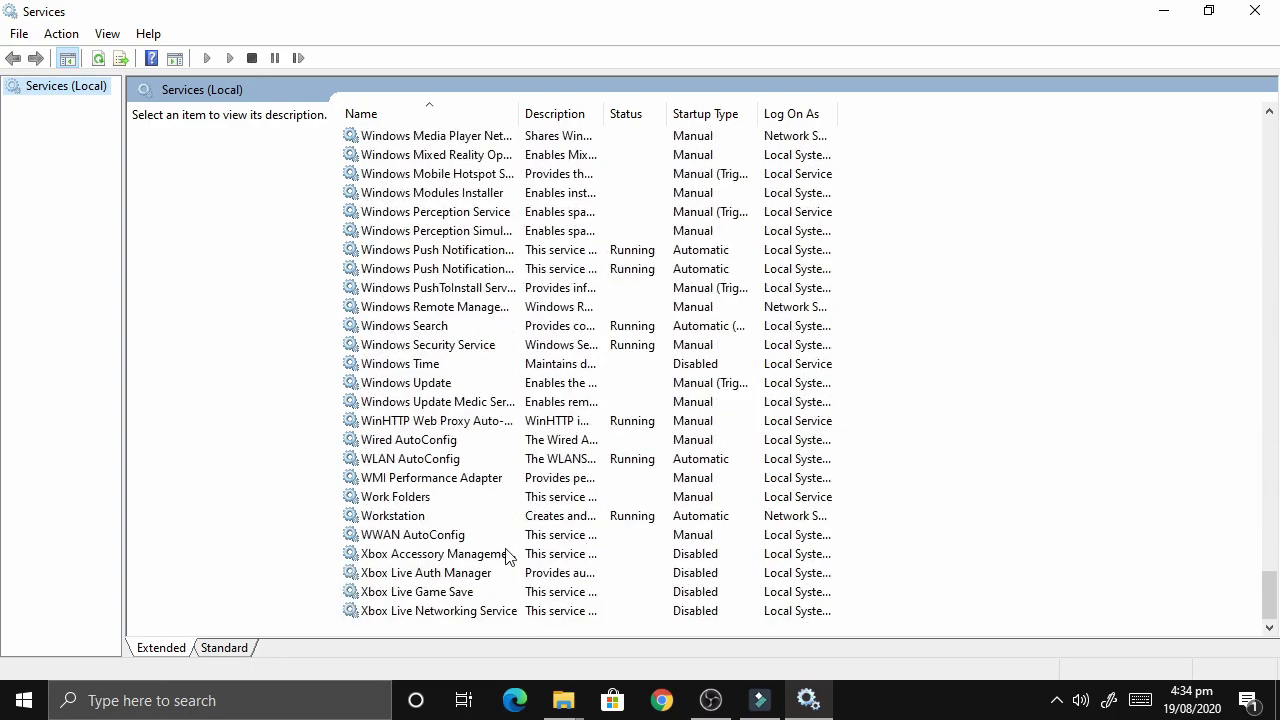
{"action": "double_click", "coordinate": [455, 574]}
{"action": "left_click", "coordinate": [630, 326]}
{"action": "left_click", "coordinate": [580, 380]}
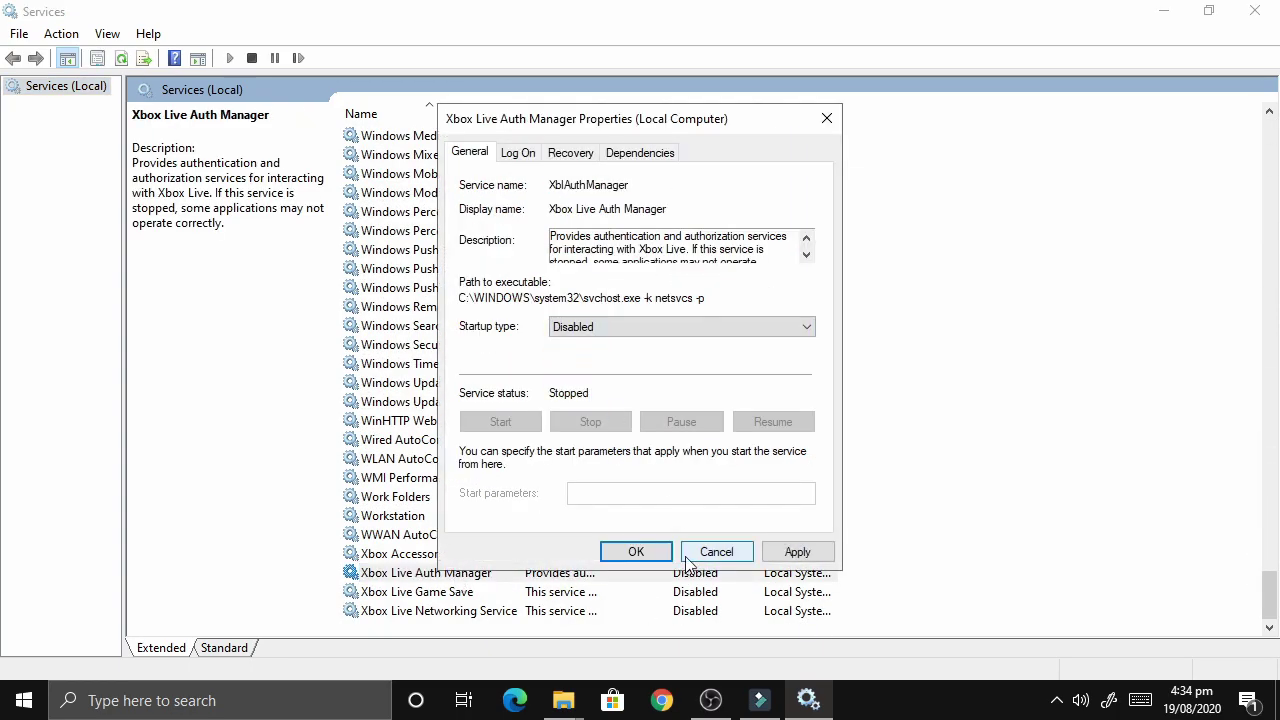
{"action": "left_click", "coordinate": [766, 551]}
{"action": "left_click", "coordinate": [634, 551]}
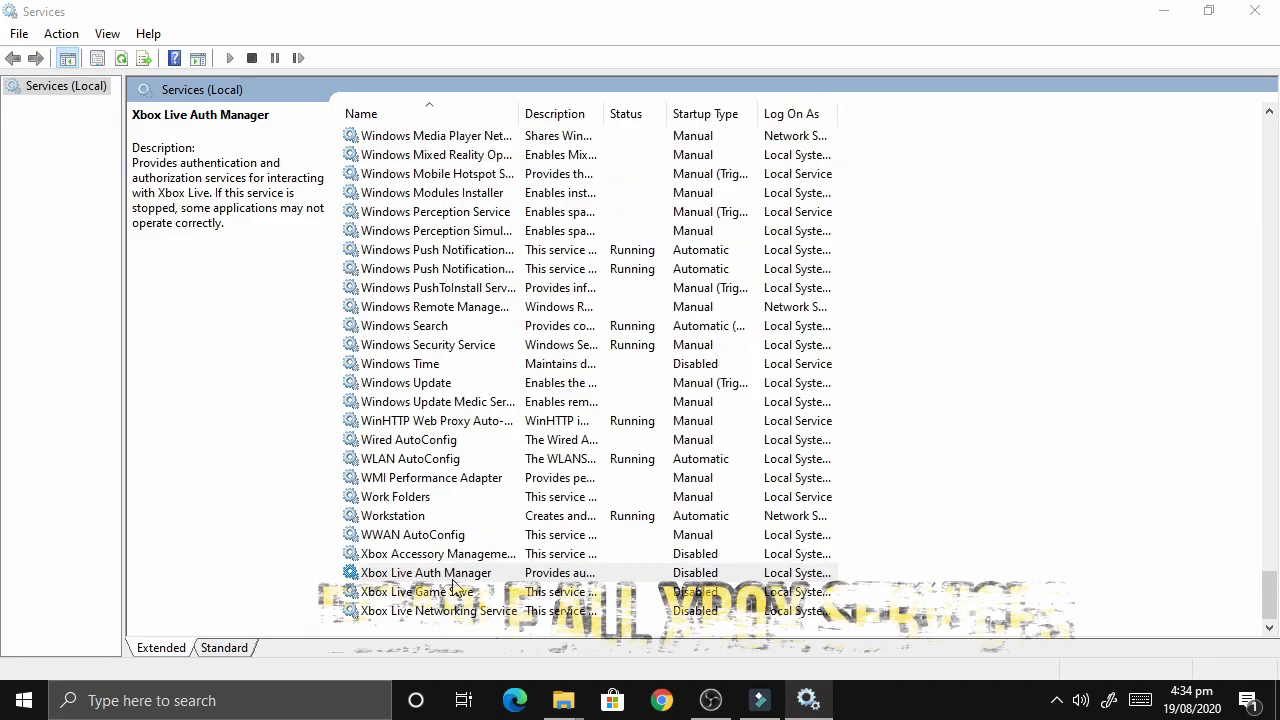
Set the Xbox Live Game Save service's startup type to Disabled and apply it
{"action": "double_click", "coordinate": [453, 591]}
{"action": "left_click", "coordinate": [630, 326]}
{"action": "left_click", "coordinate": [580, 383]}
{"action": "left_click", "coordinate": [797, 551]}
{"action": "left_click", "coordinate": [636, 551]}
Set the Xbox Live Networking Service's startup type to Disabled and close its properties
{"action": "double_click", "coordinate": [453, 610]}
{"action": "left_click", "coordinate": [657, 352]}
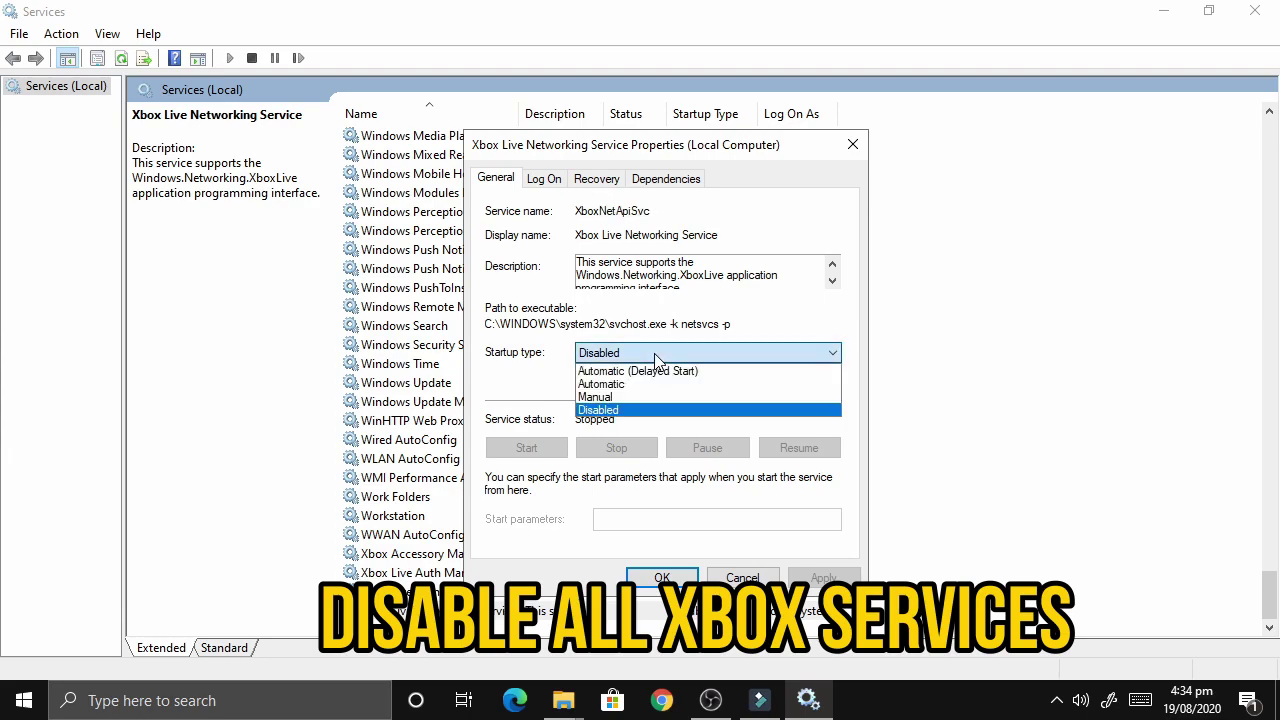
{"action": "left_click", "coordinate": [657, 352]}
{"action": "left_click", "coordinate": [632, 410]}
{"action": "left_click", "coordinate": [823, 577]}
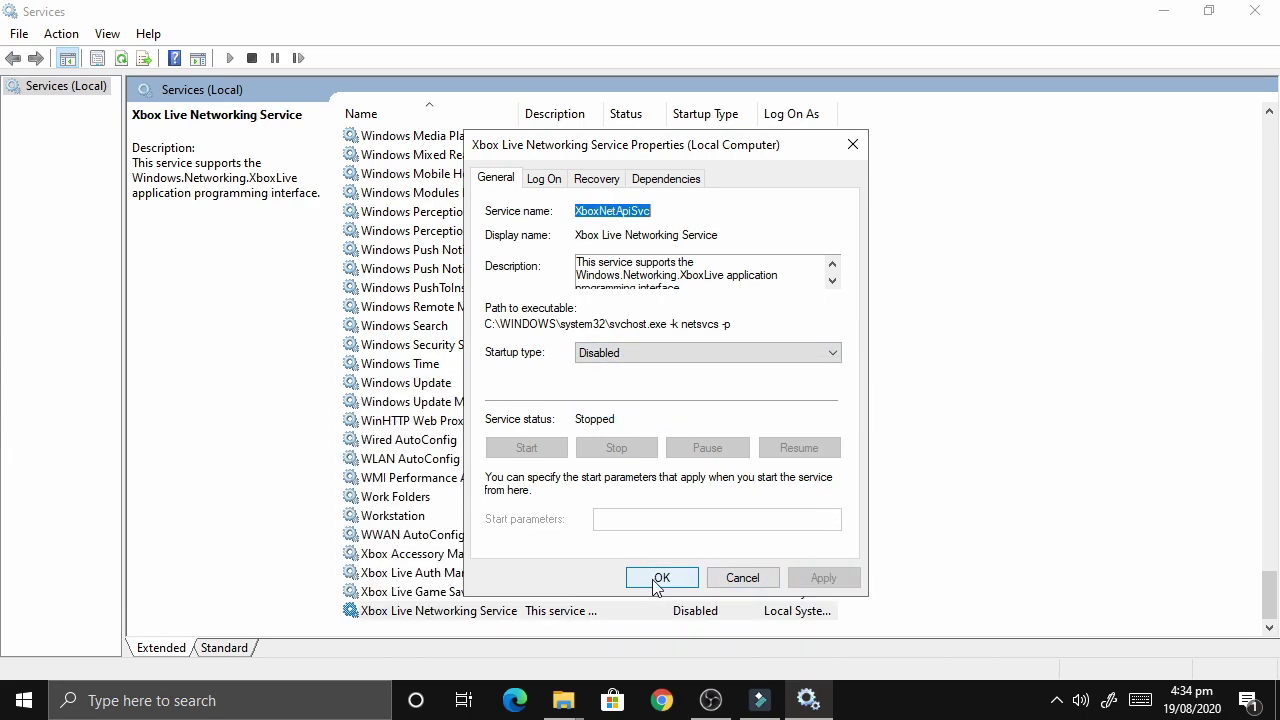
{"action": "left_click", "coordinate": [657, 585]}
Set the Xbox Accessory Management Service's startup type to Disabled and close its properties
{"action": "double_click", "coordinate": [493, 553]}
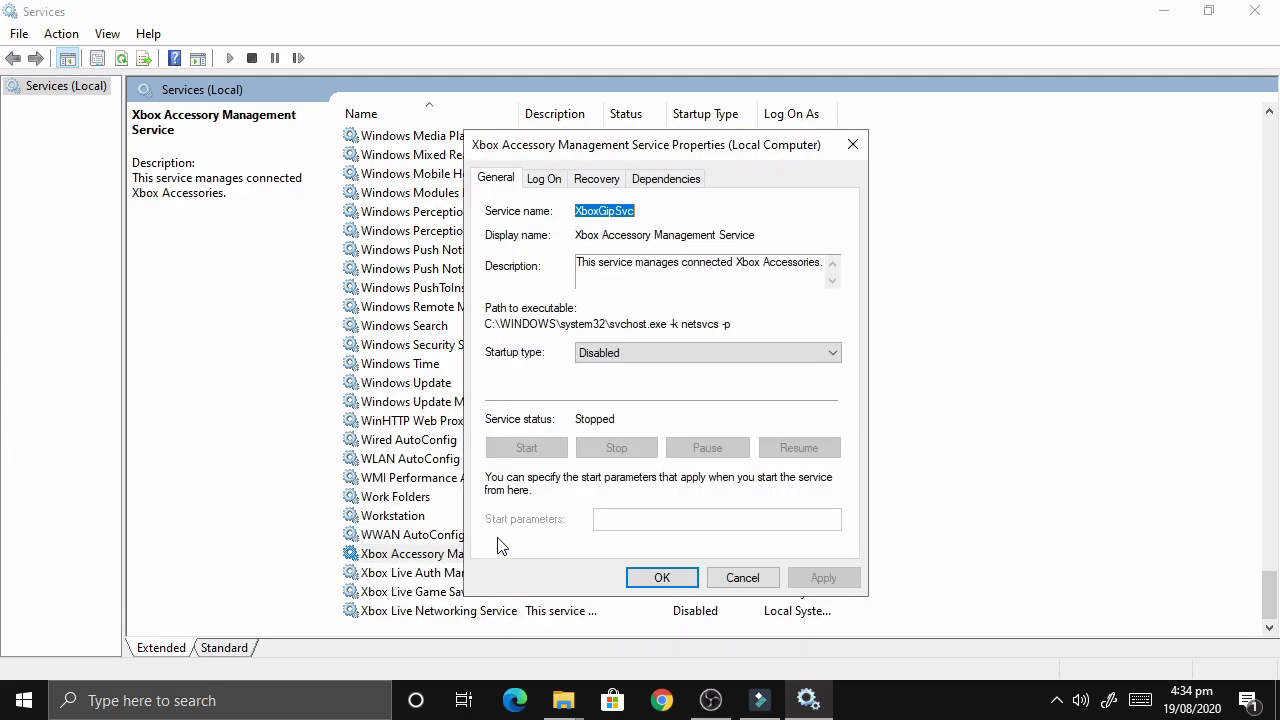
{"action": "left_click", "coordinate": [691, 350]}
{"action": "left_click", "coordinate": [663, 410]}
{"action": "left_click", "coordinate": [811, 577]}
{"action": "left_click", "coordinate": [658, 577]}
Show the startup type options of the Windows Update service and close its properties without changing anything
{"action": "double_click", "coordinate": [467, 383]}
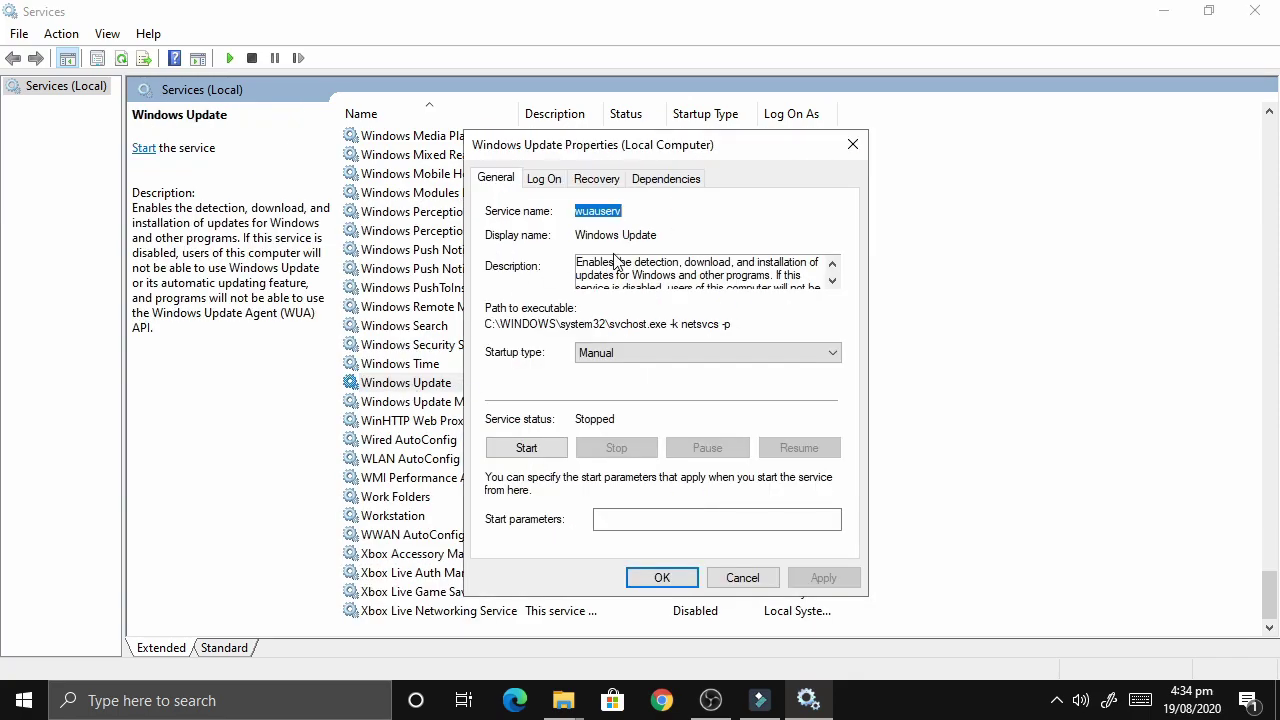
{"action": "left_click", "coordinate": [673, 350]}
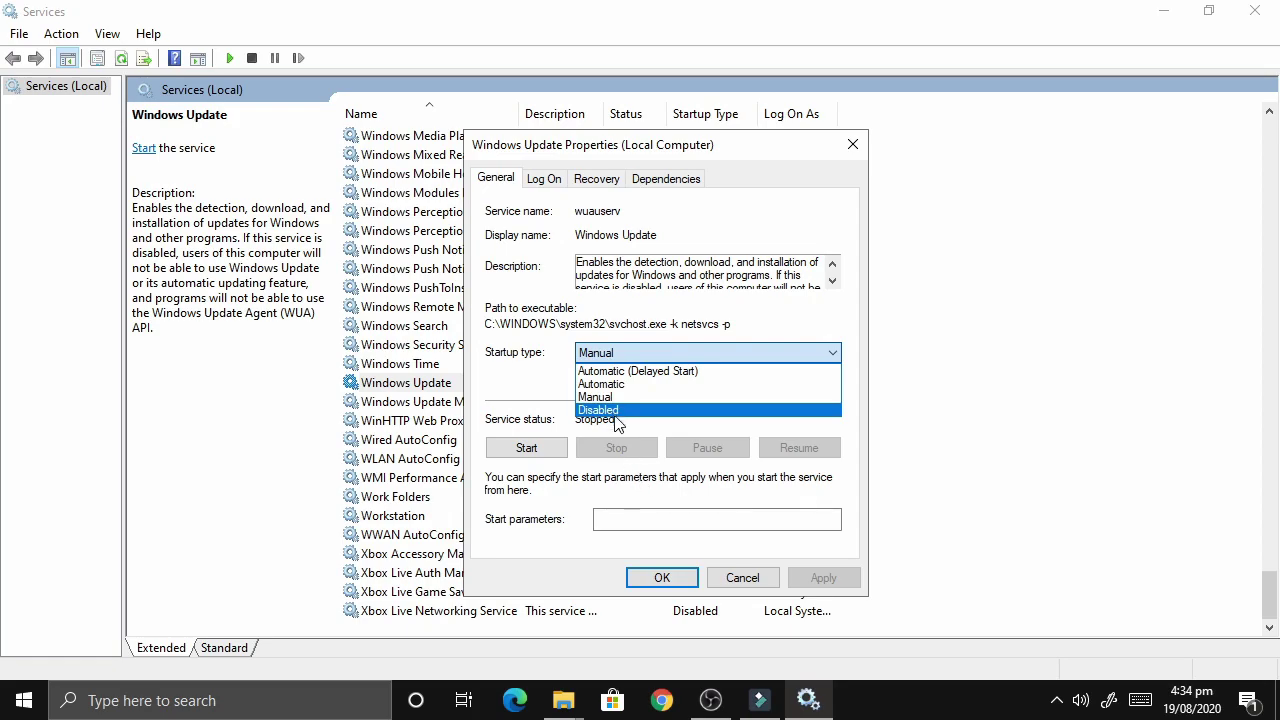
{"action": "left_click", "coordinate": [853, 148]}
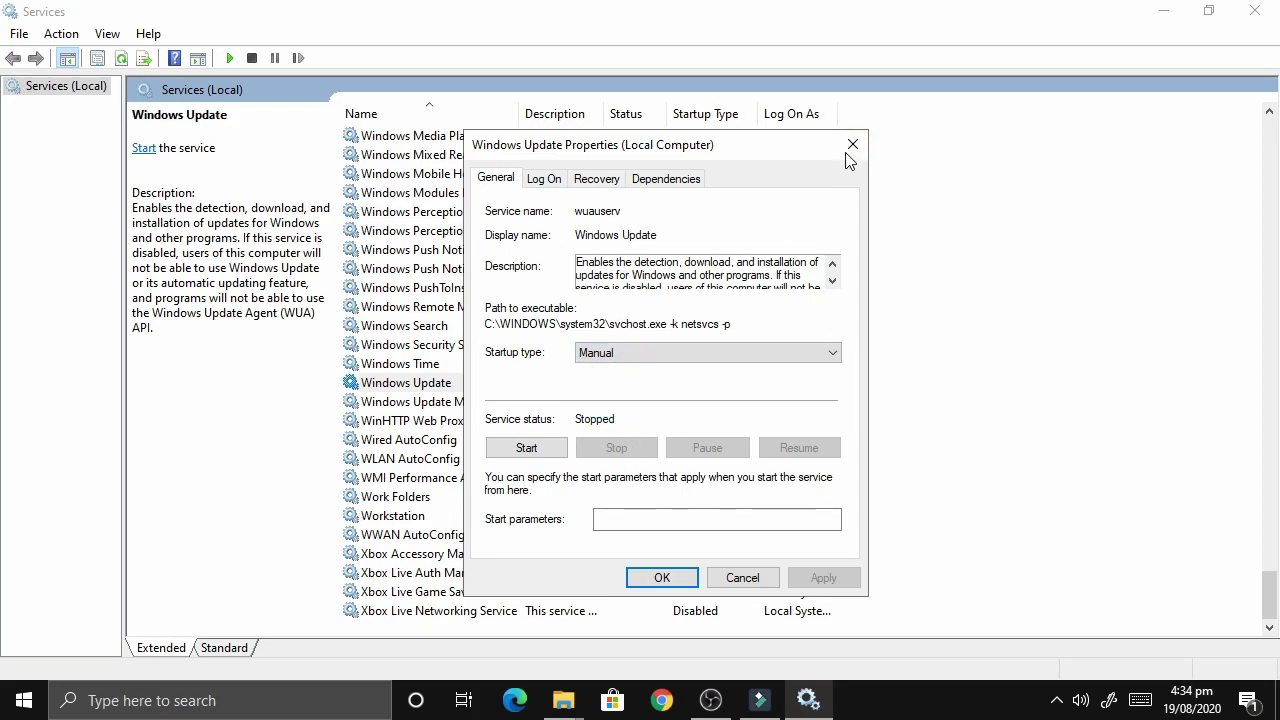
{"action": "key", "text": "Escape"}
Find the Fax service in the services list and set its startup type to Disabled
{"action": "scroll", "coordinate": [790, 250], "scroll_direction": "up", "scroll_amount": 11}
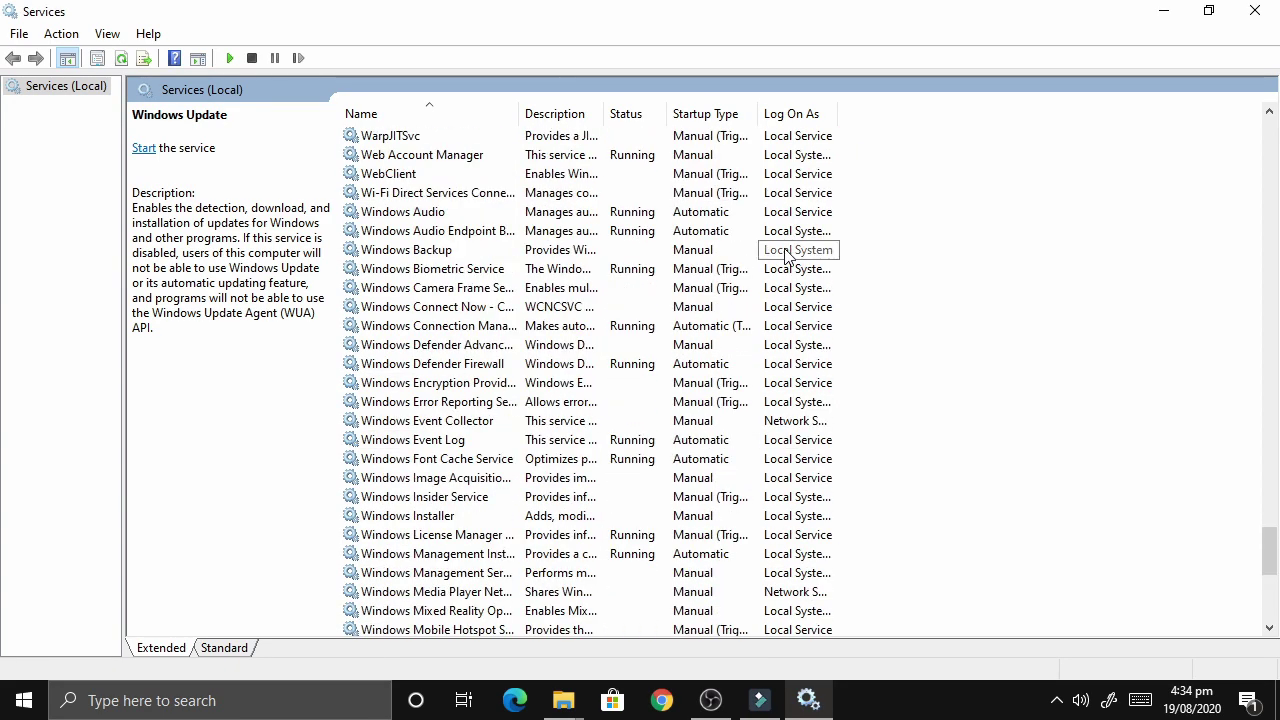
{"action": "scroll", "coordinate": [790, 258], "scroll_direction": "up", "scroll_amount": 5}
{"action": "scroll", "coordinate": [790, 258], "scroll_direction": "up", "scroll_amount": 9}
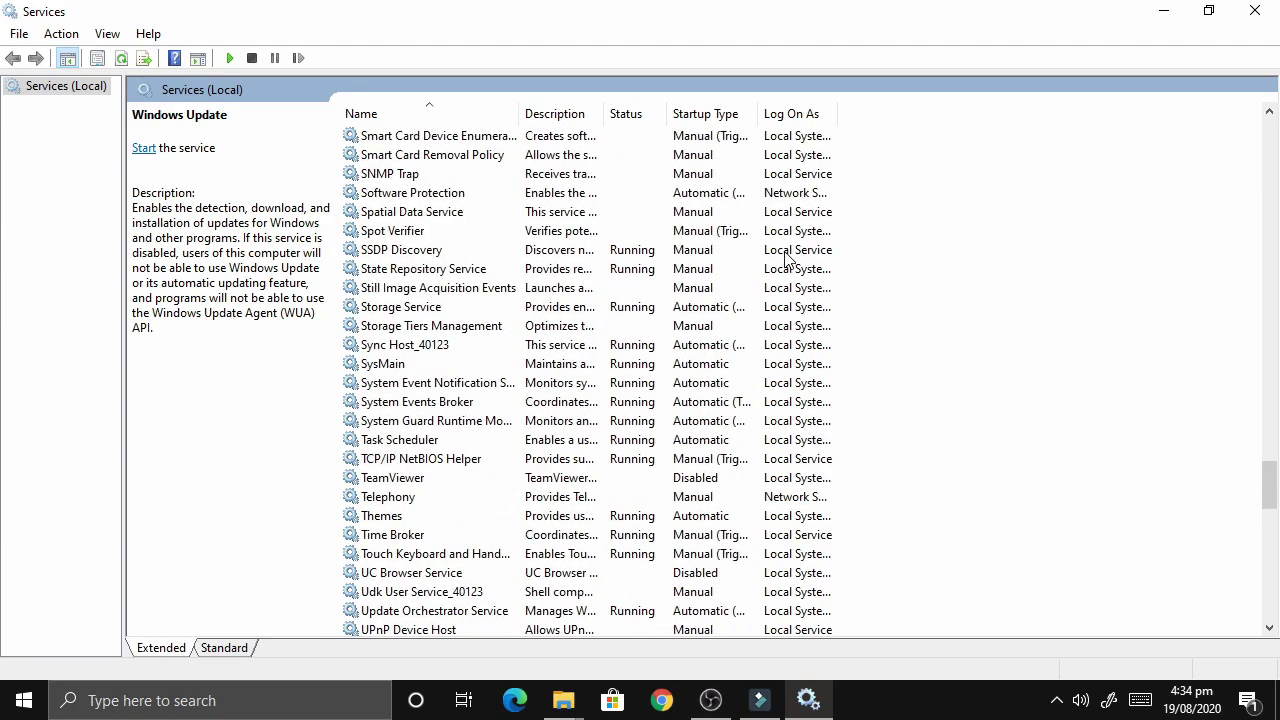
{"action": "scroll", "coordinate": [788, 258], "scroll_direction": "up", "scroll_amount": 20}
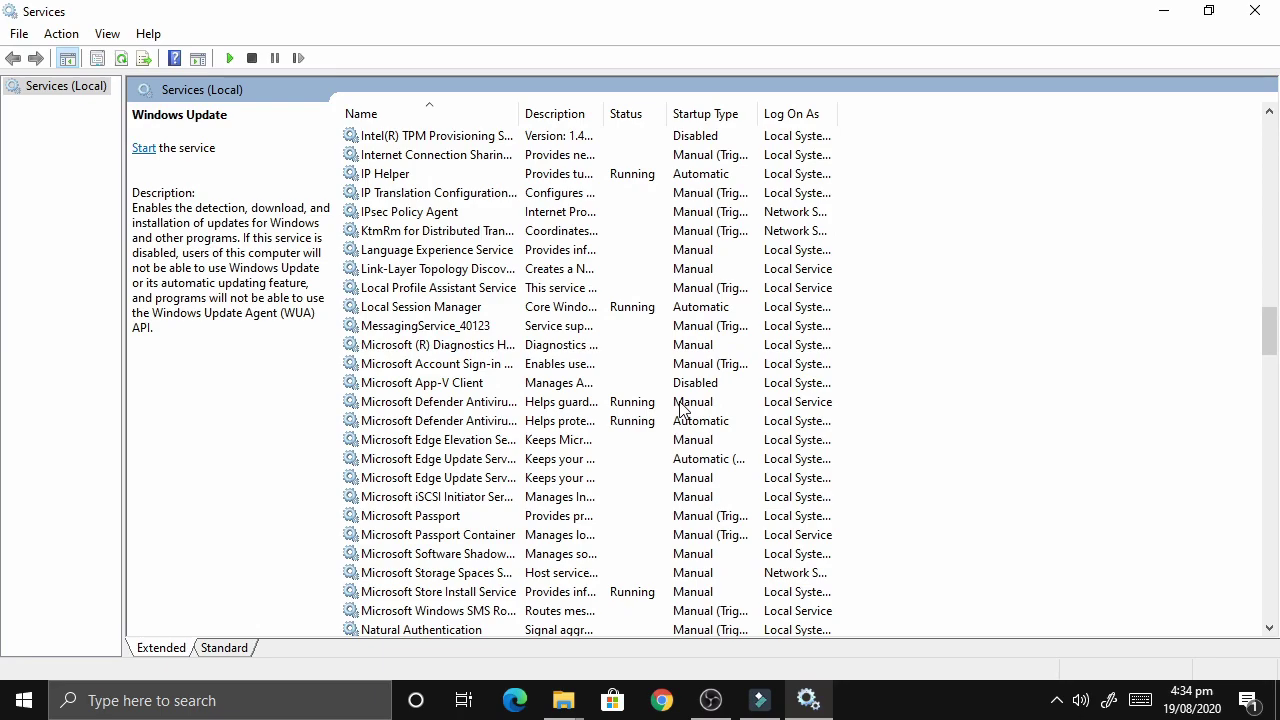
{"action": "scroll", "coordinate": [680, 407], "scroll_direction": "down", "scroll_amount": 1}
{"action": "scroll", "coordinate": [680, 407], "scroll_direction": "up", "scroll_amount": 6}
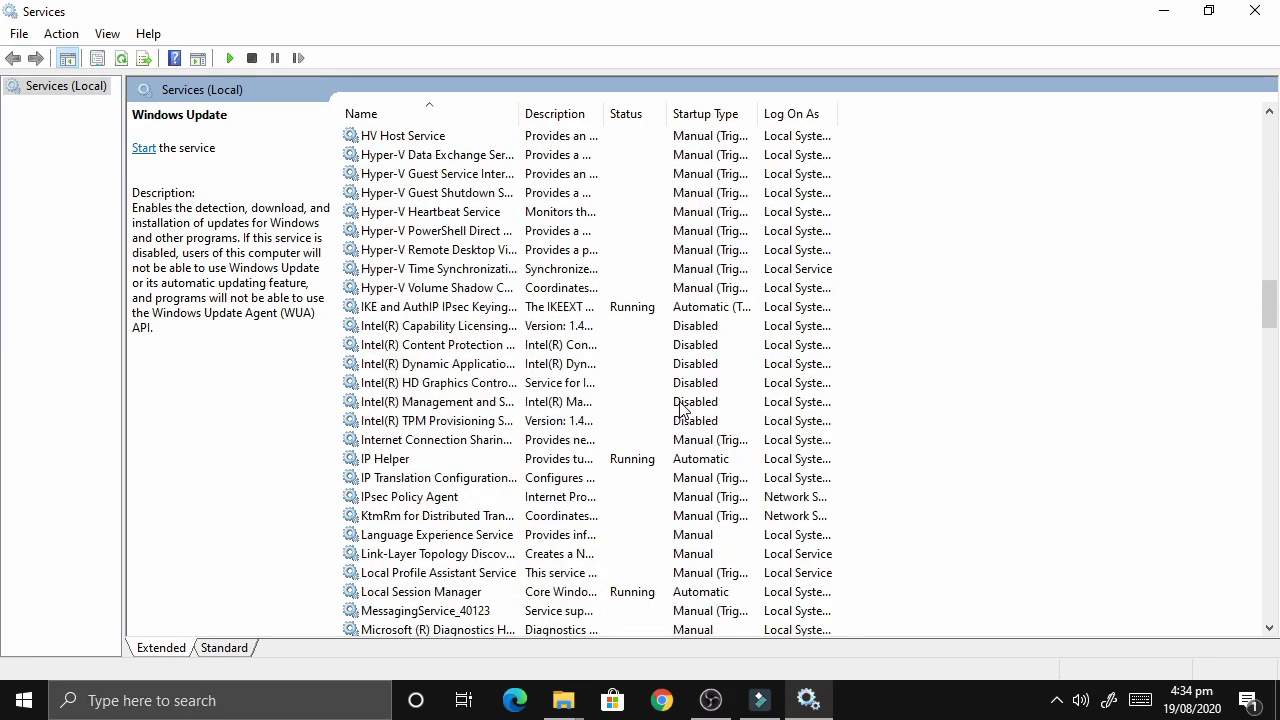
{"action": "scroll", "coordinate": [680, 407], "scroll_direction": "up", "scroll_amount": 2}
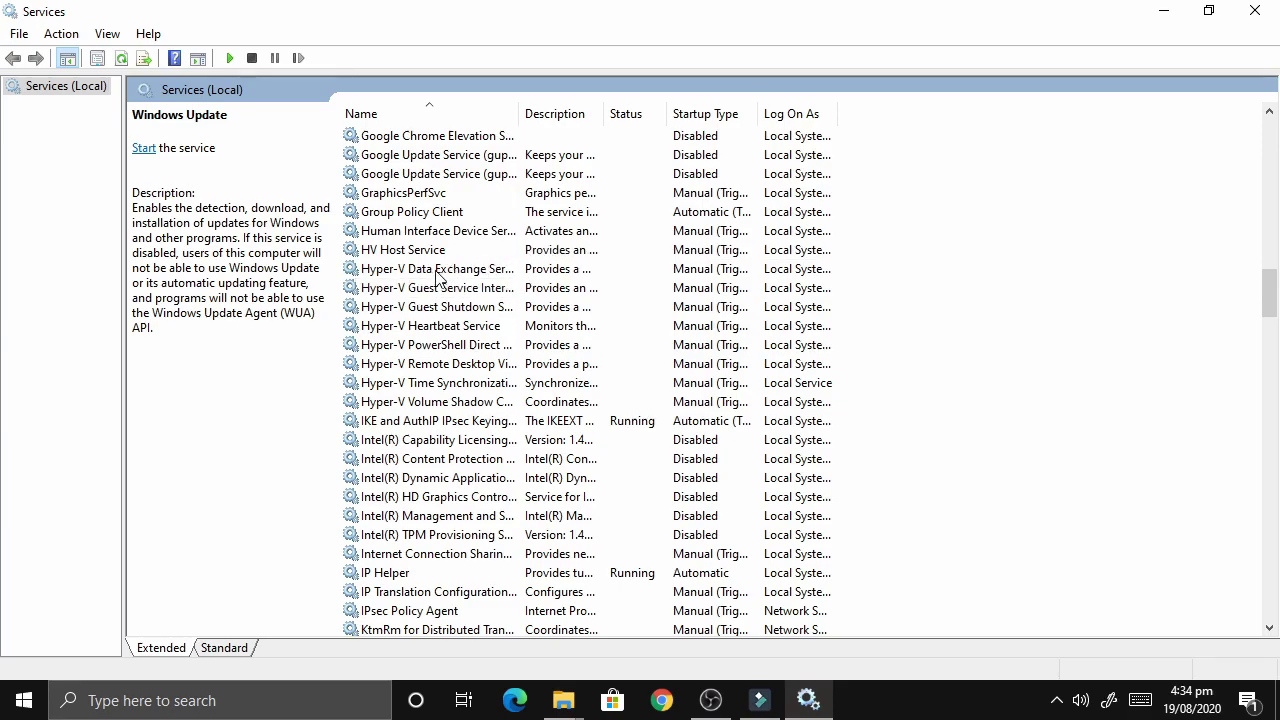
{"action": "scroll", "coordinate": [651, 466], "scroll_direction": "up", "scroll_amount": 14}
{"action": "scroll", "coordinate": [808, 534], "scroll_direction": "down", "scroll_amount": 7}
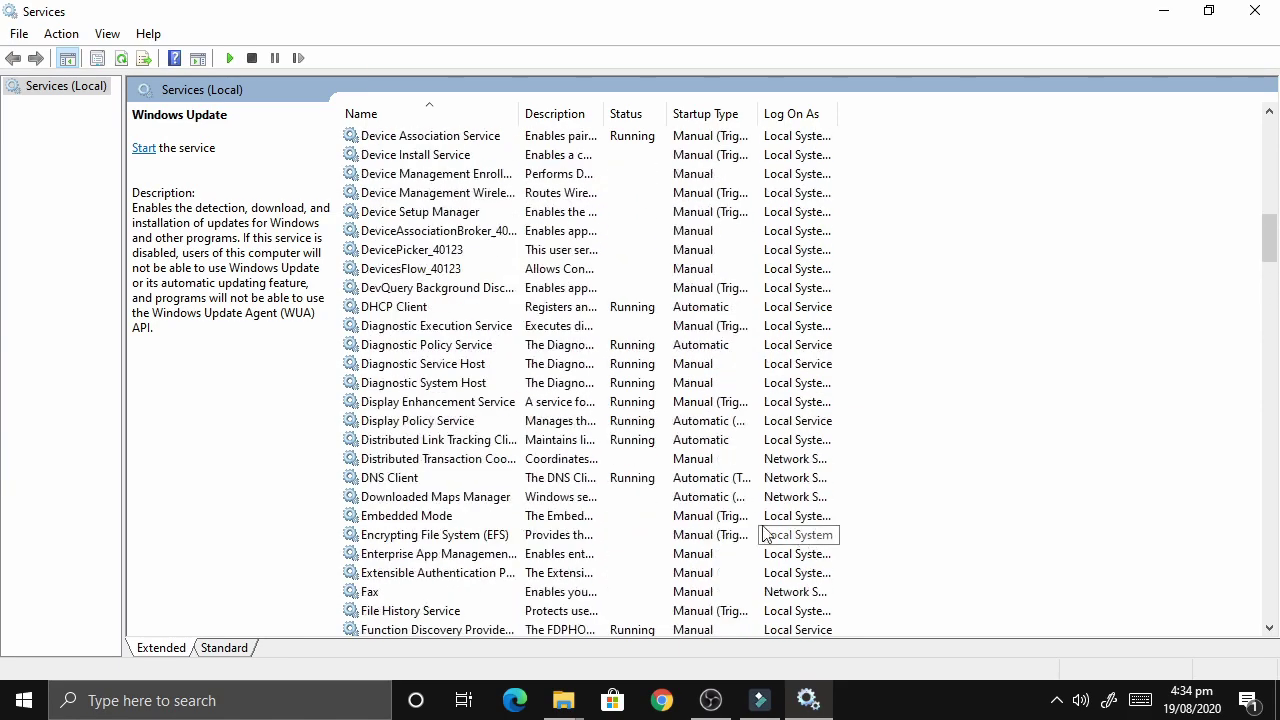
{"action": "double_click", "coordinate": [368, 421]}
{"action": "left_click", "coordinate": [646, 354]}
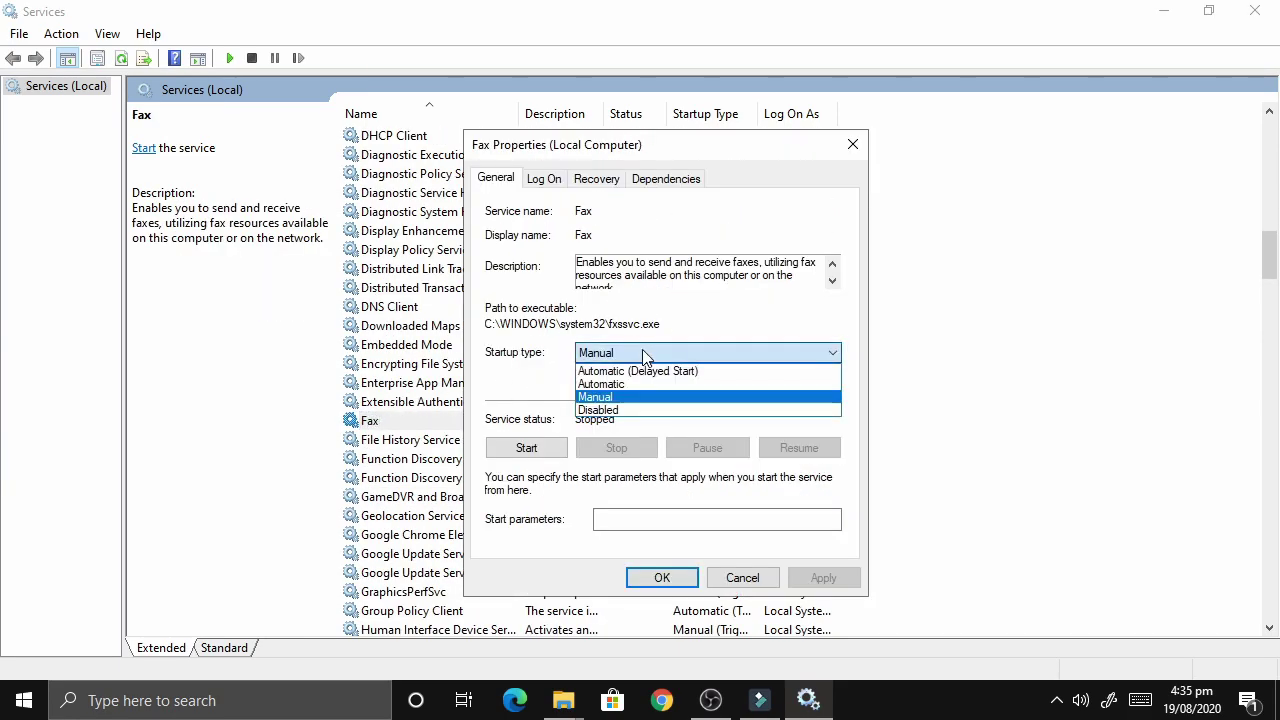
{"action": "left_click", "coordinate": [614, 418]}
{"action": "left_click", "coordinate": [840, 578]}
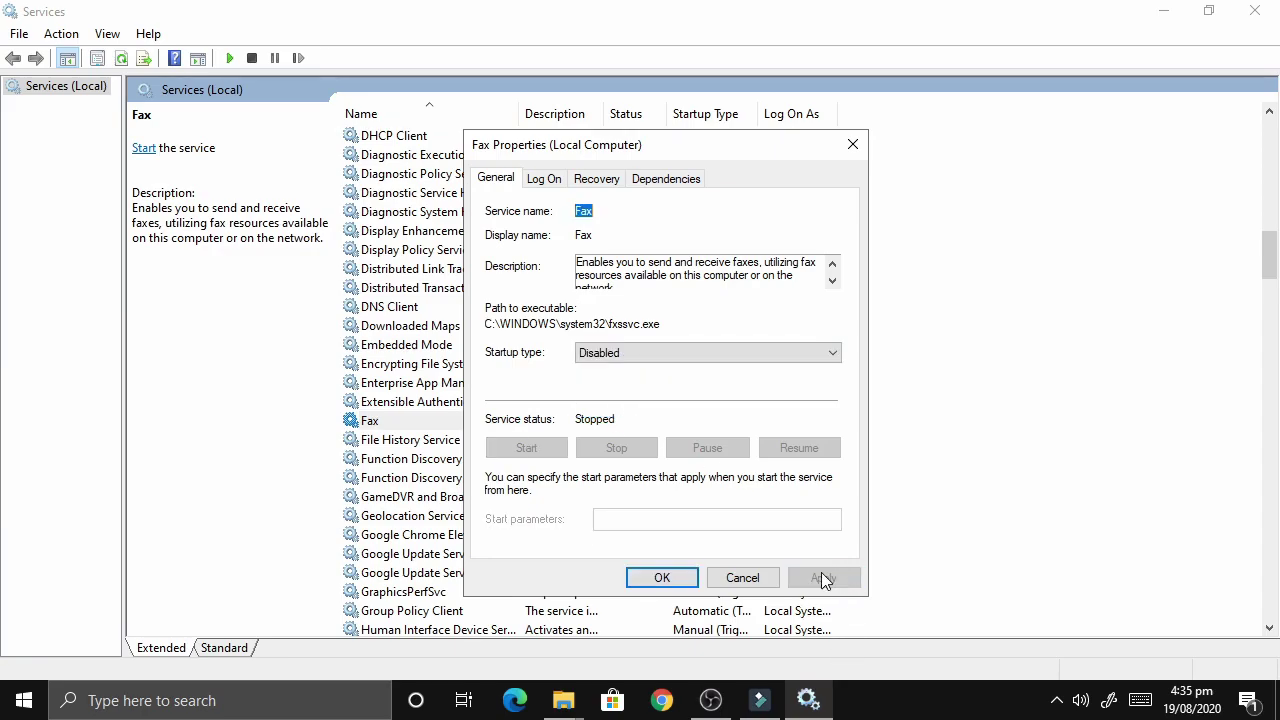
{"action": "left_click", "coordinate": [662, 578]}
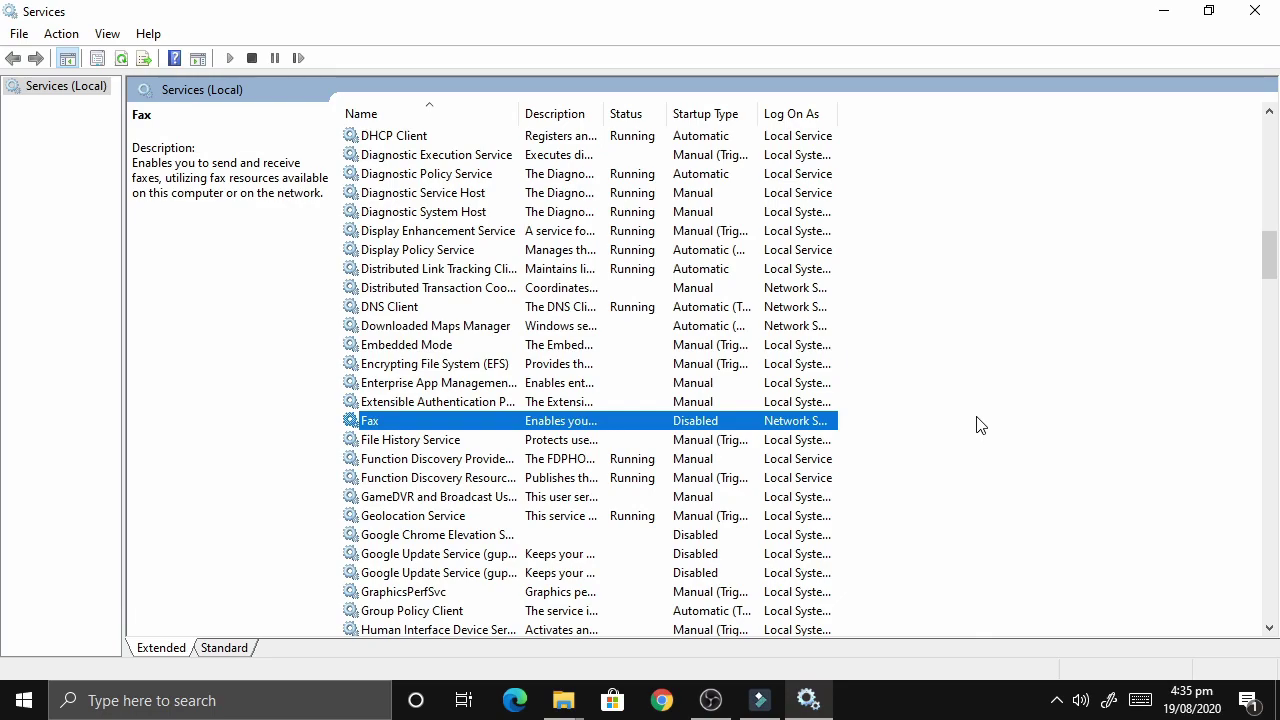
{"action": "scroll", "coordinate": [1096, 450], "scroll_direction": "up", "scroll_amount": 17}
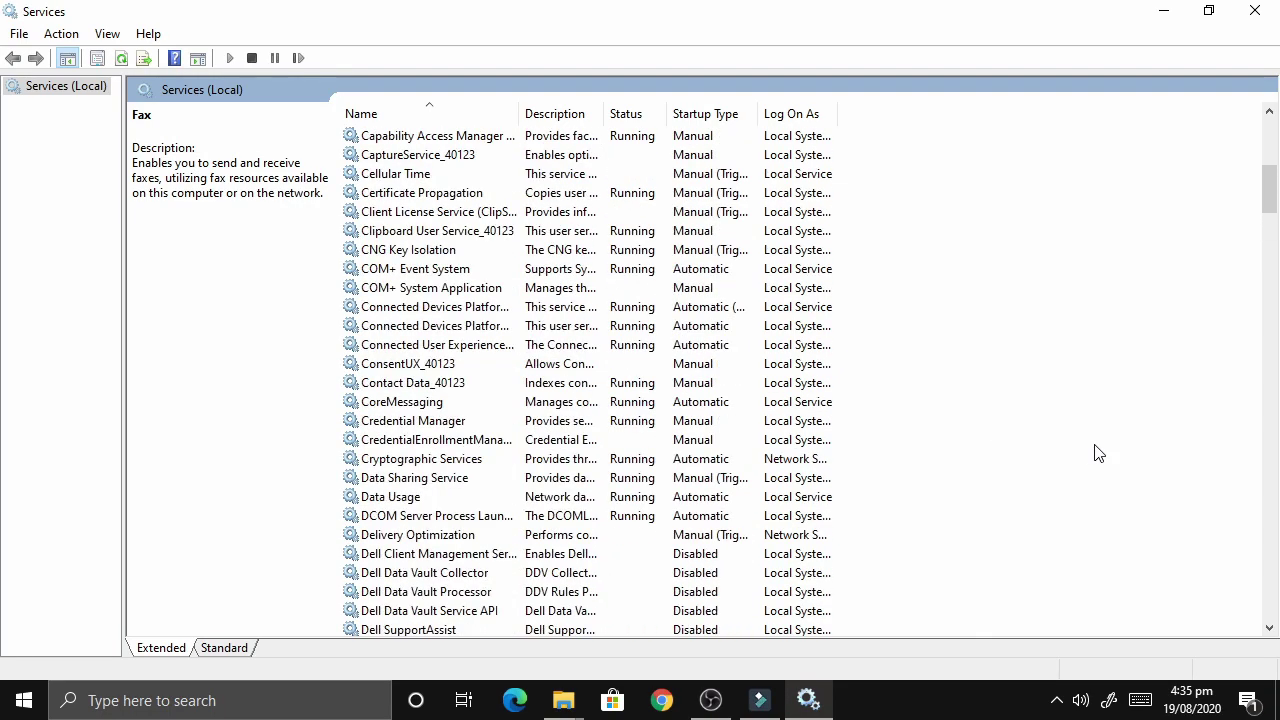
{"action": "scroll", "coordinate": [1096, 452], "scroll_direction": "up", "scroll_amount": 3}
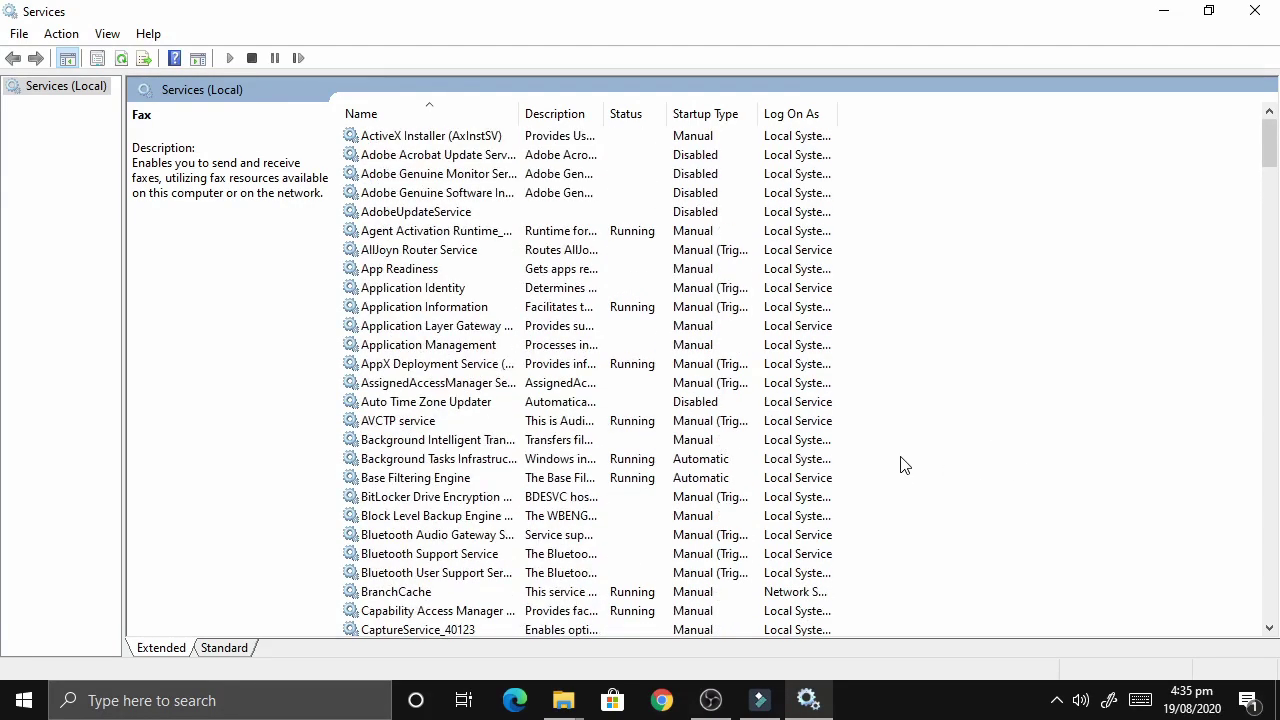
{"action": "scroll", "coordinate": [903, 465], "scroll_direction": "down", "scroll_amount": 3}
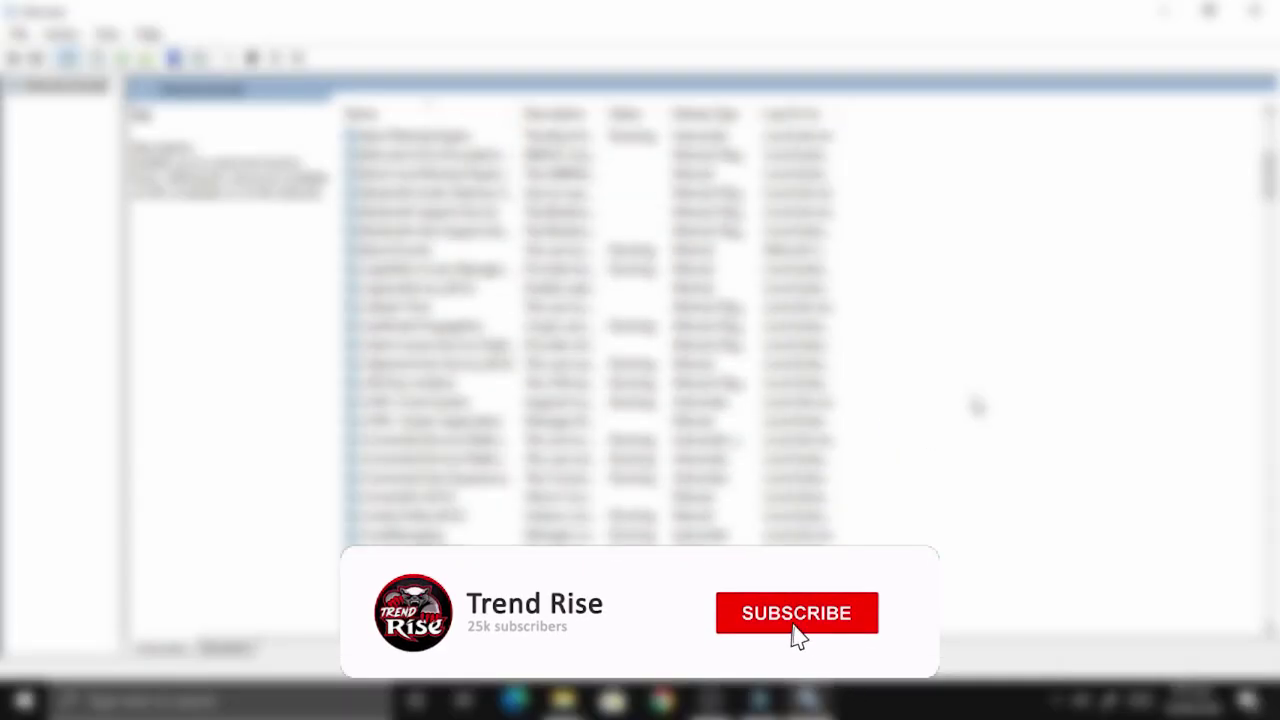